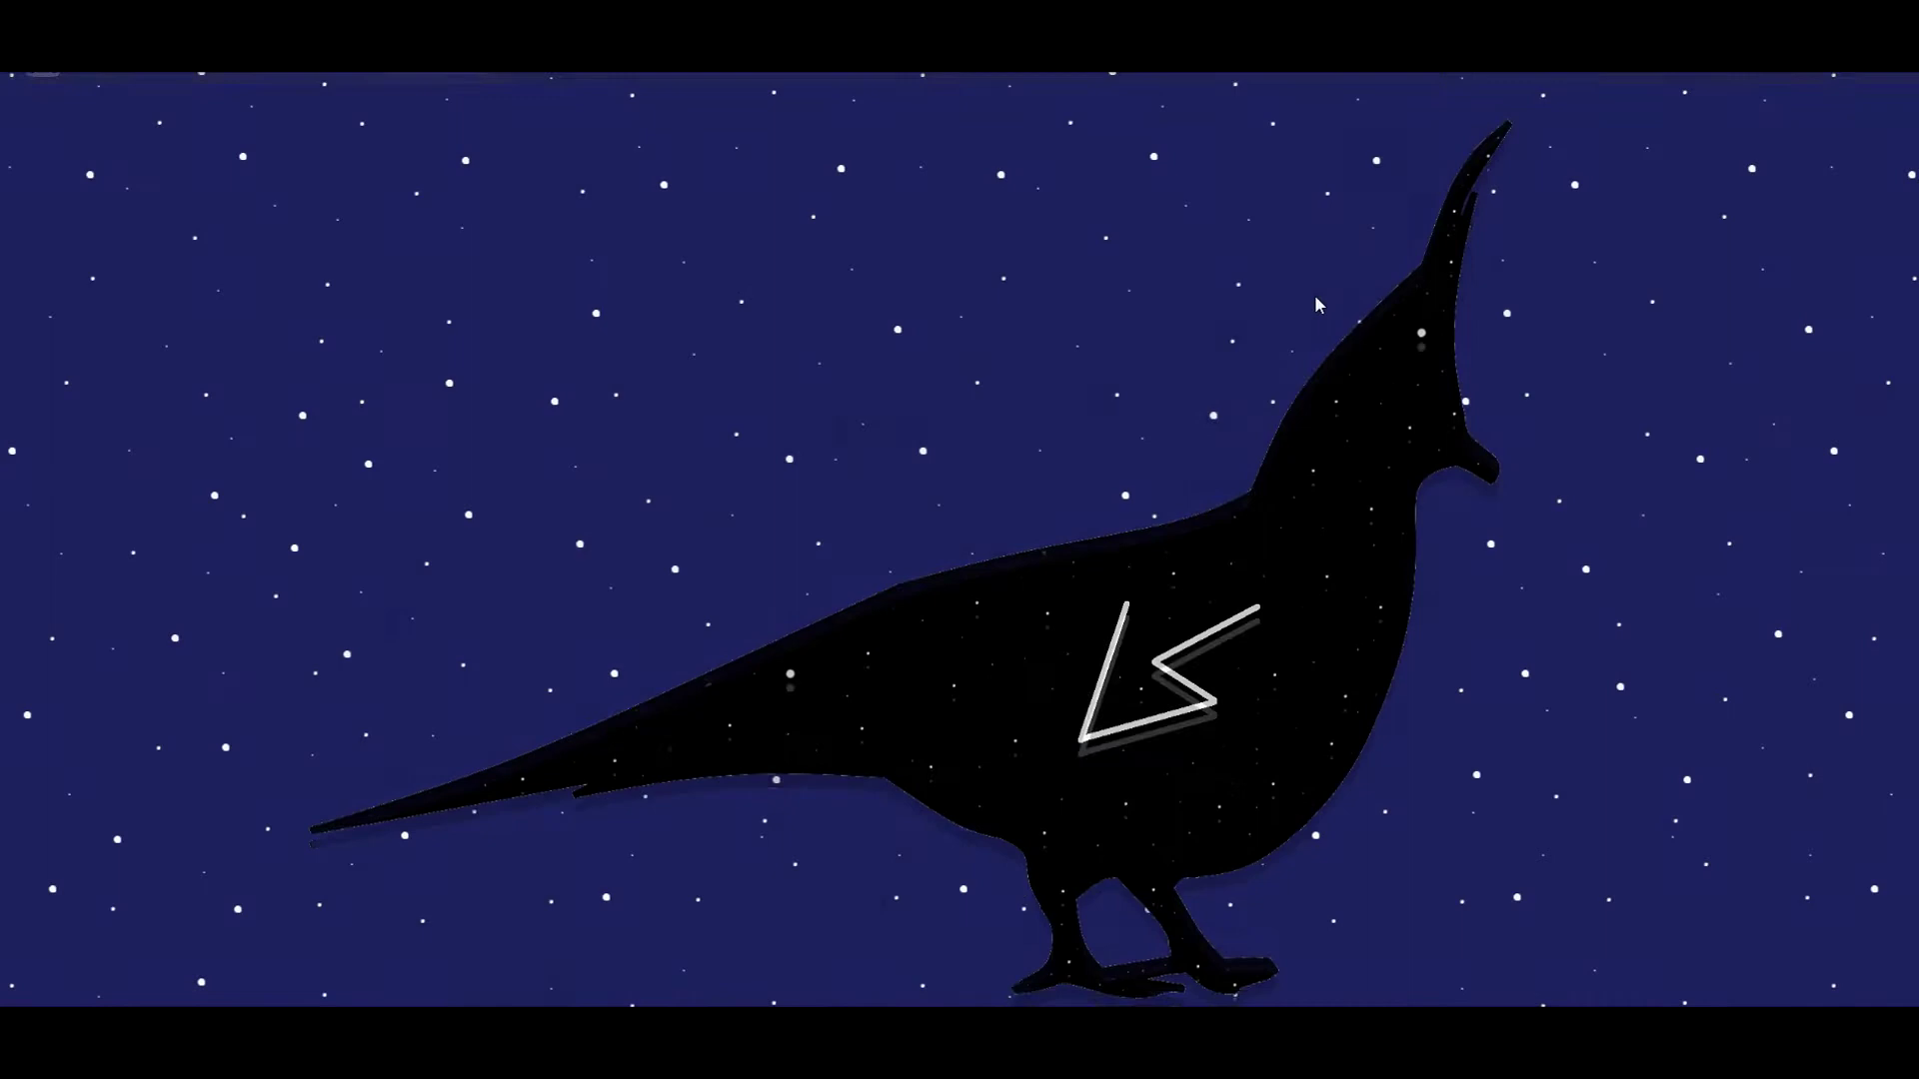
# Scroll the itch.io profile past the About section and thumbnails to the Night Shift at Linus's row
pyautogui.scroll(-3, 1379, 319)
pyautogui.scroll(-3, 1555, 367)
pyautogui.scroll(-4, 1555, 368)
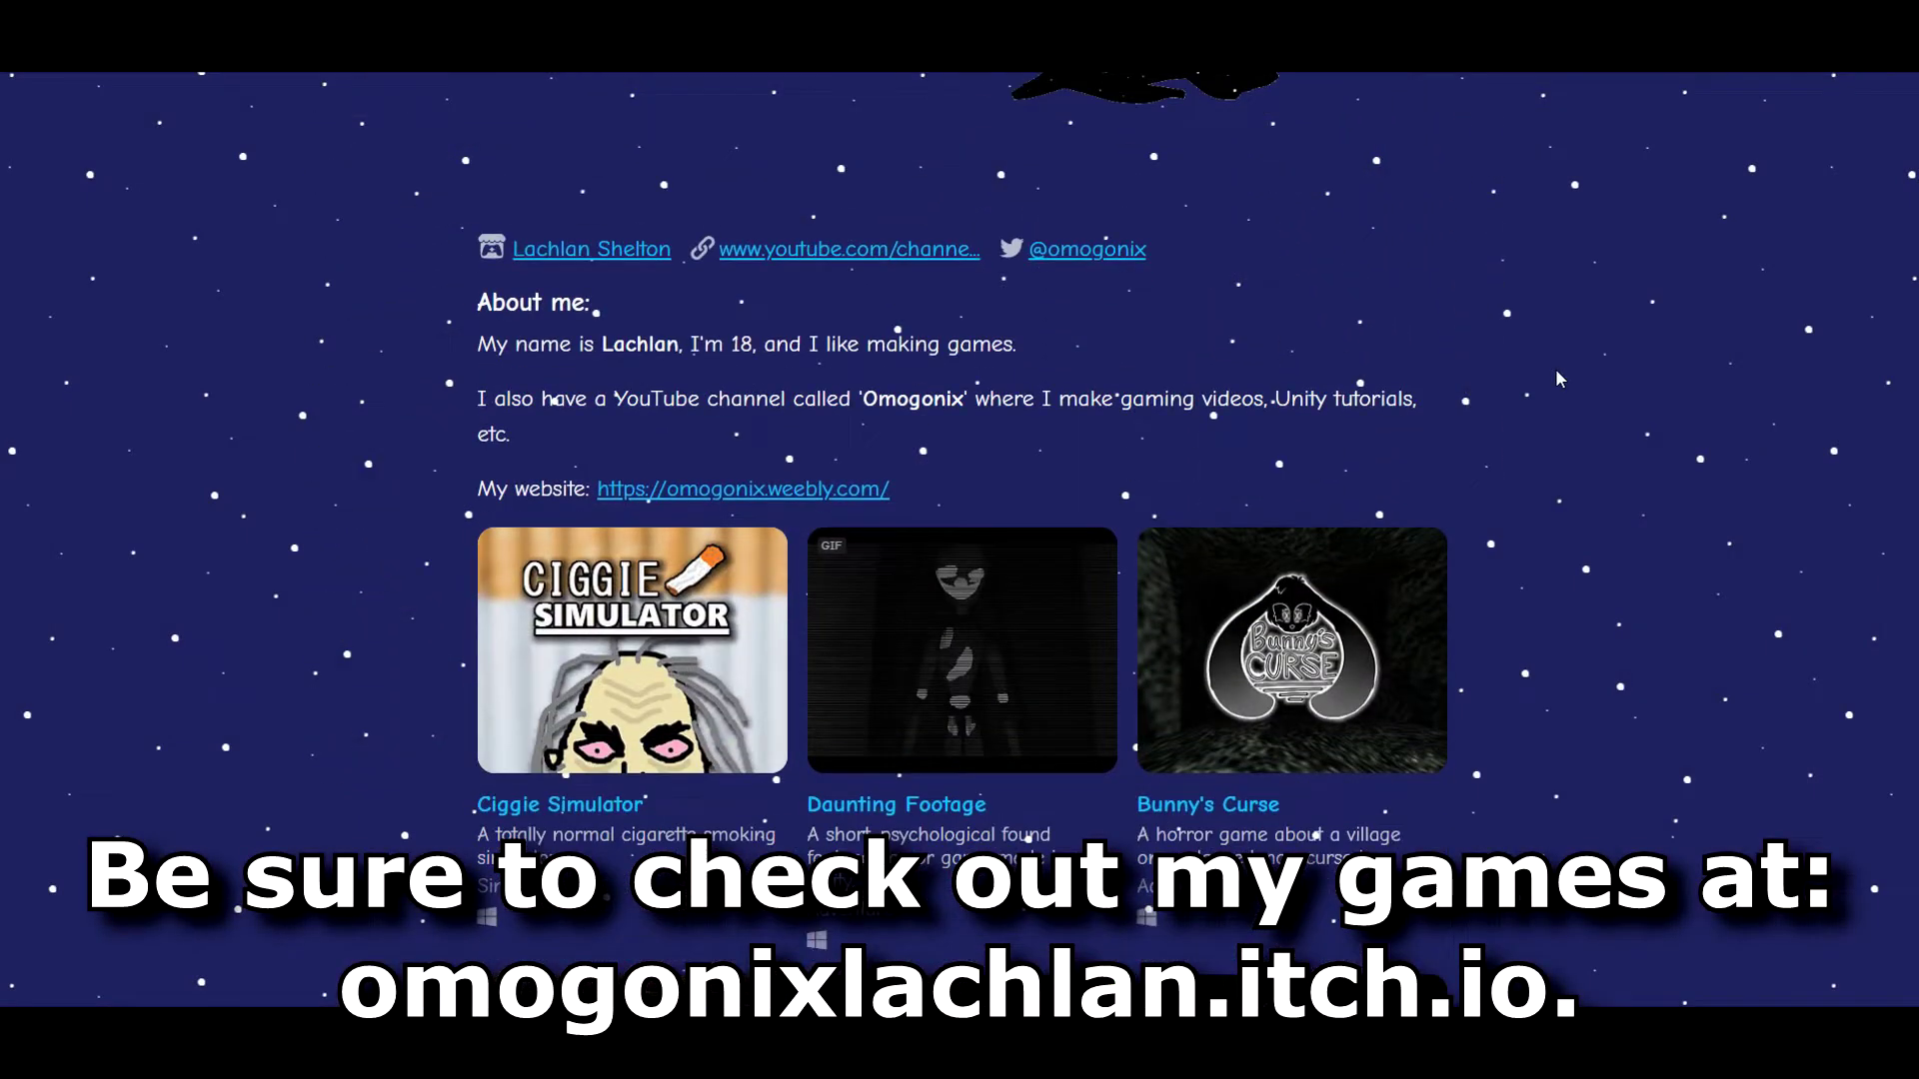
pyautogui.scroll(-4, 1521, 432)
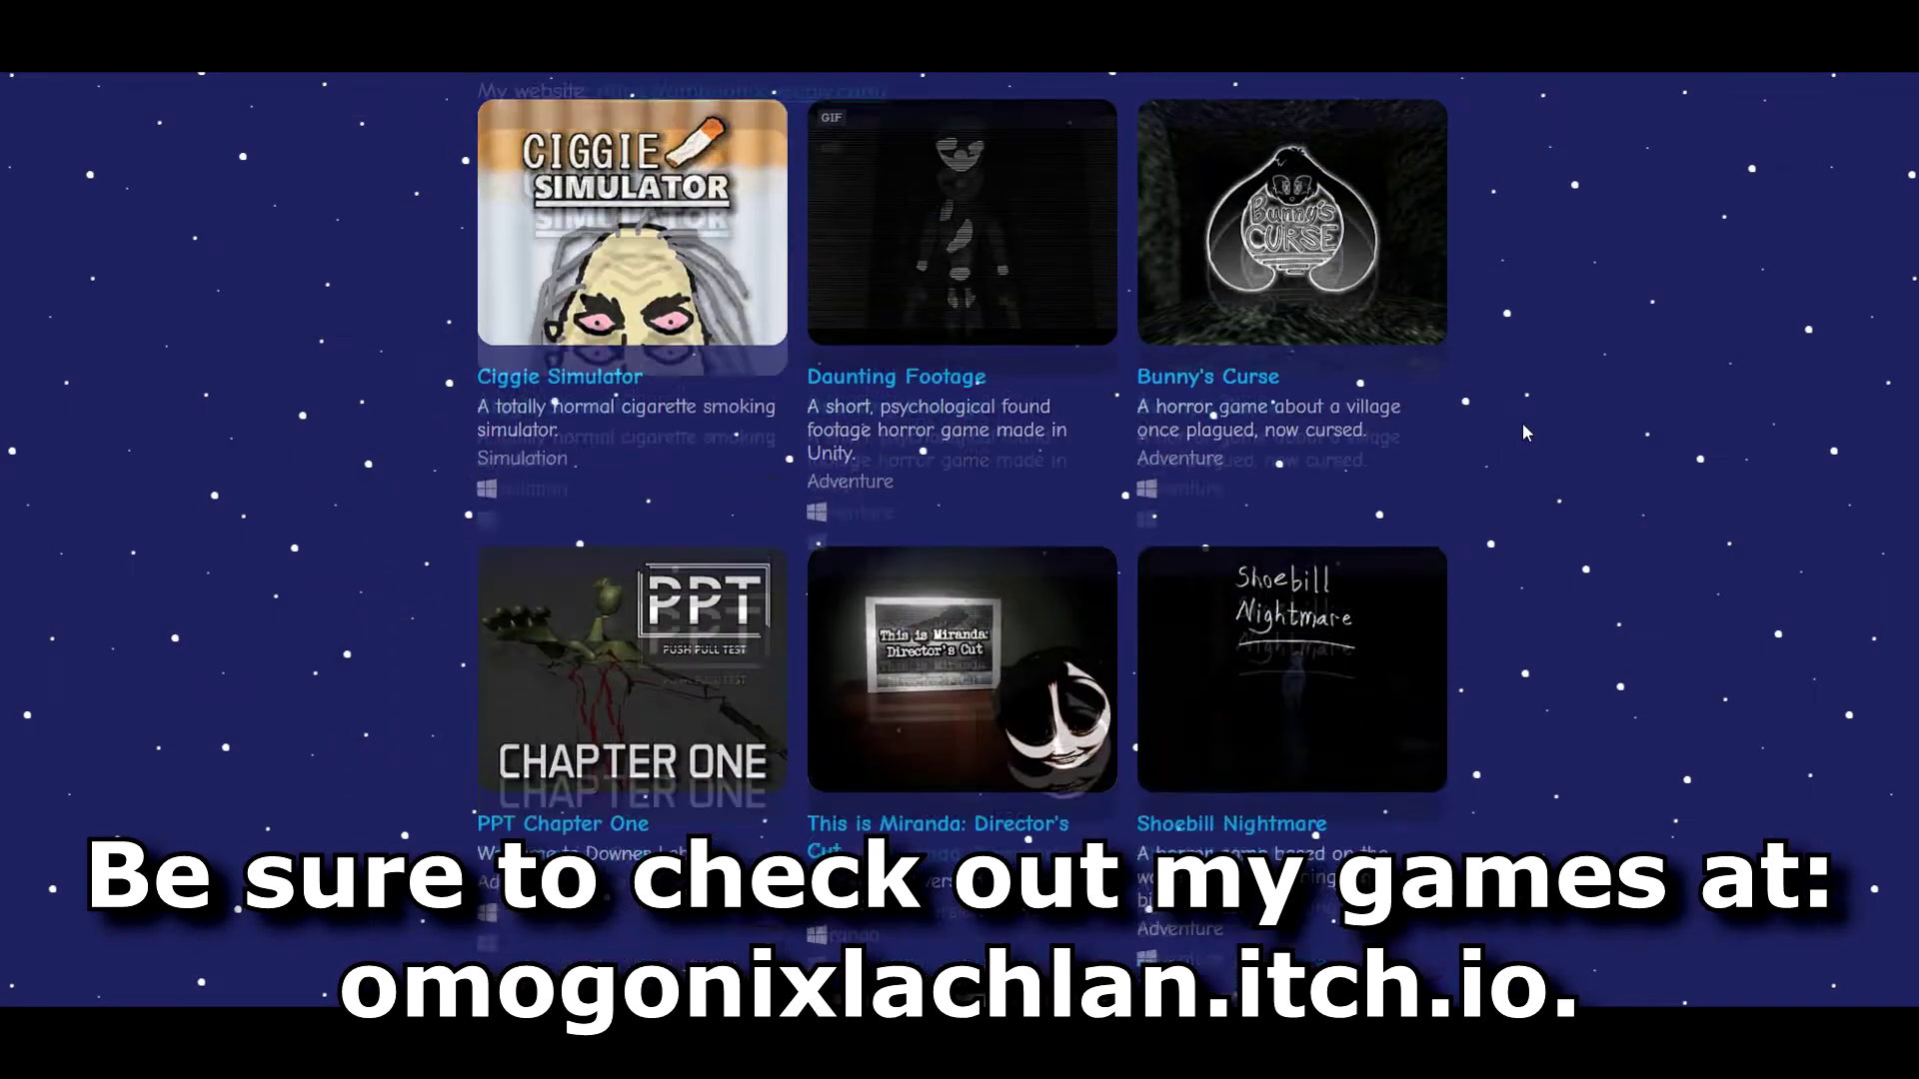
pyautogui.scroll(-3, 1521, 431)
pyautogui.scroll(-4, 1523, 432)
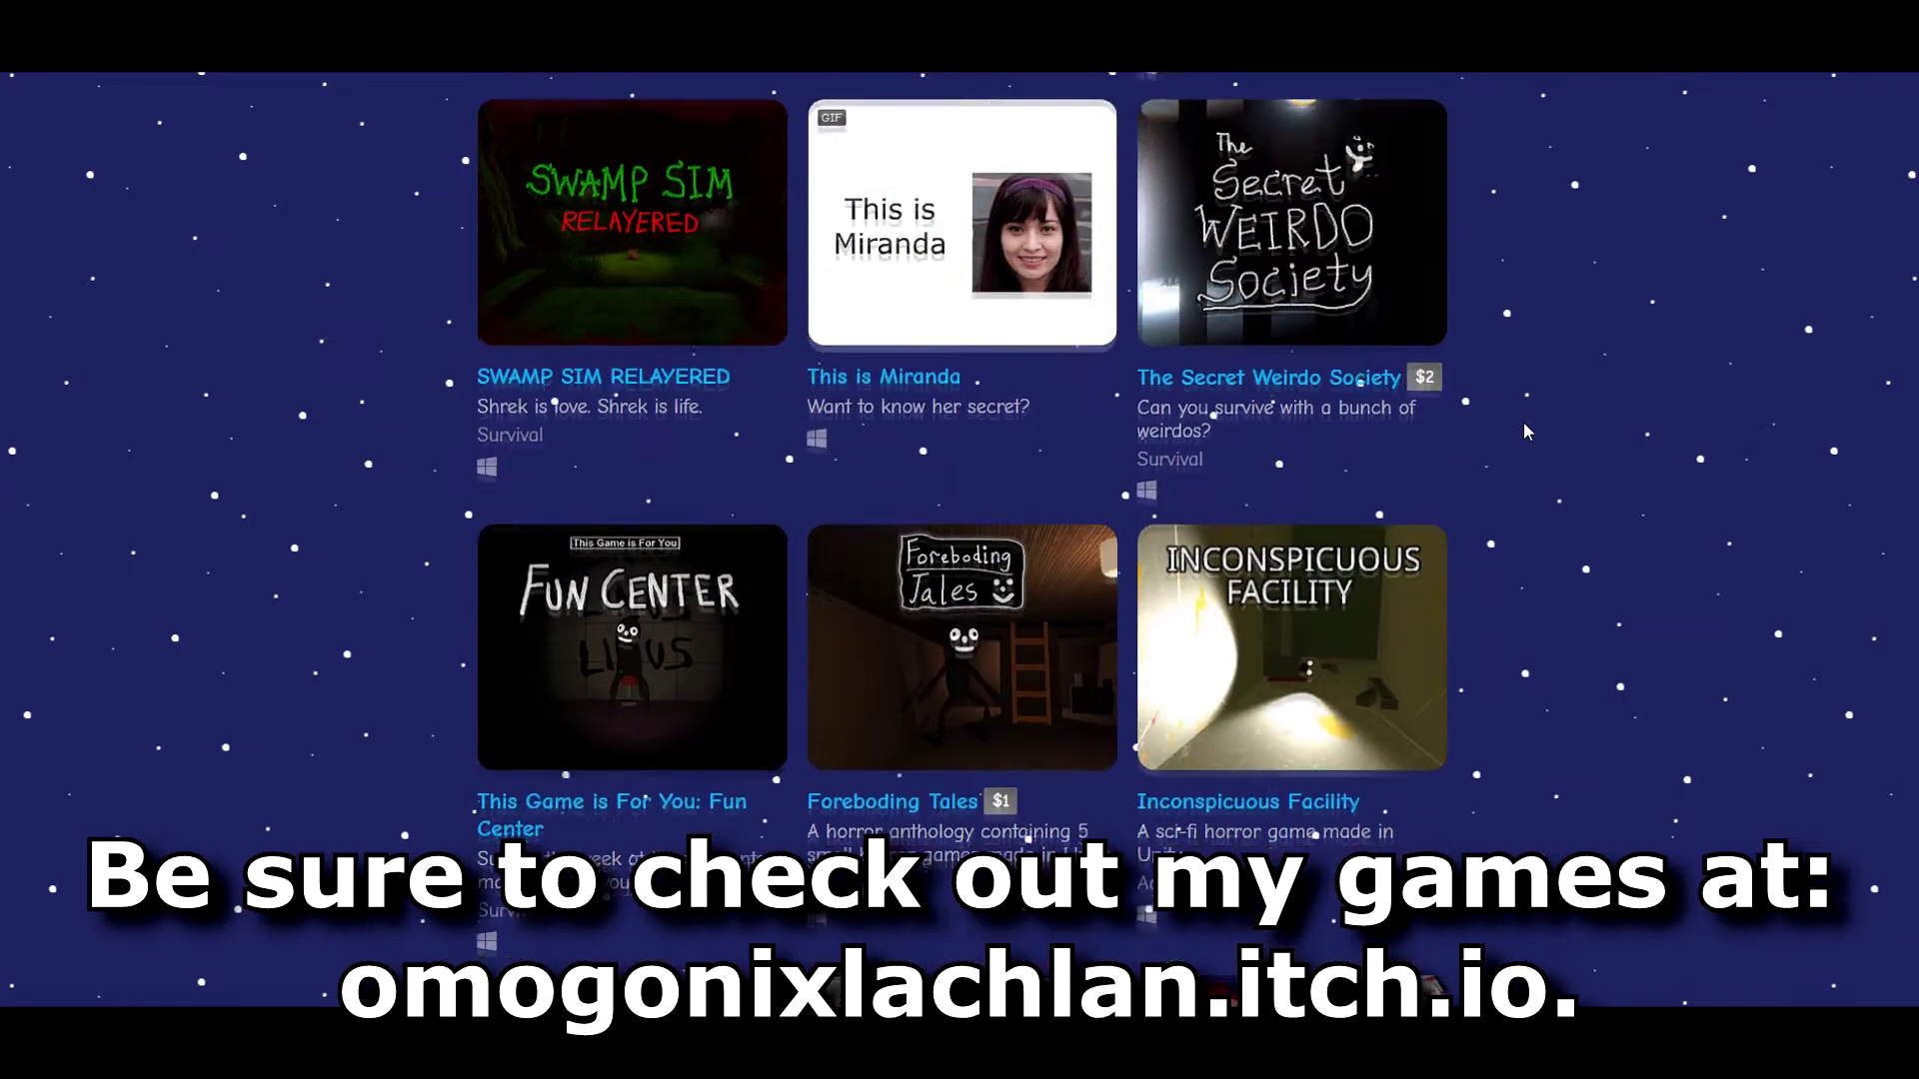
pyautogui.scroll(-5, 1525, 432)
pyautogui.scroll(-5, 1525, 432)
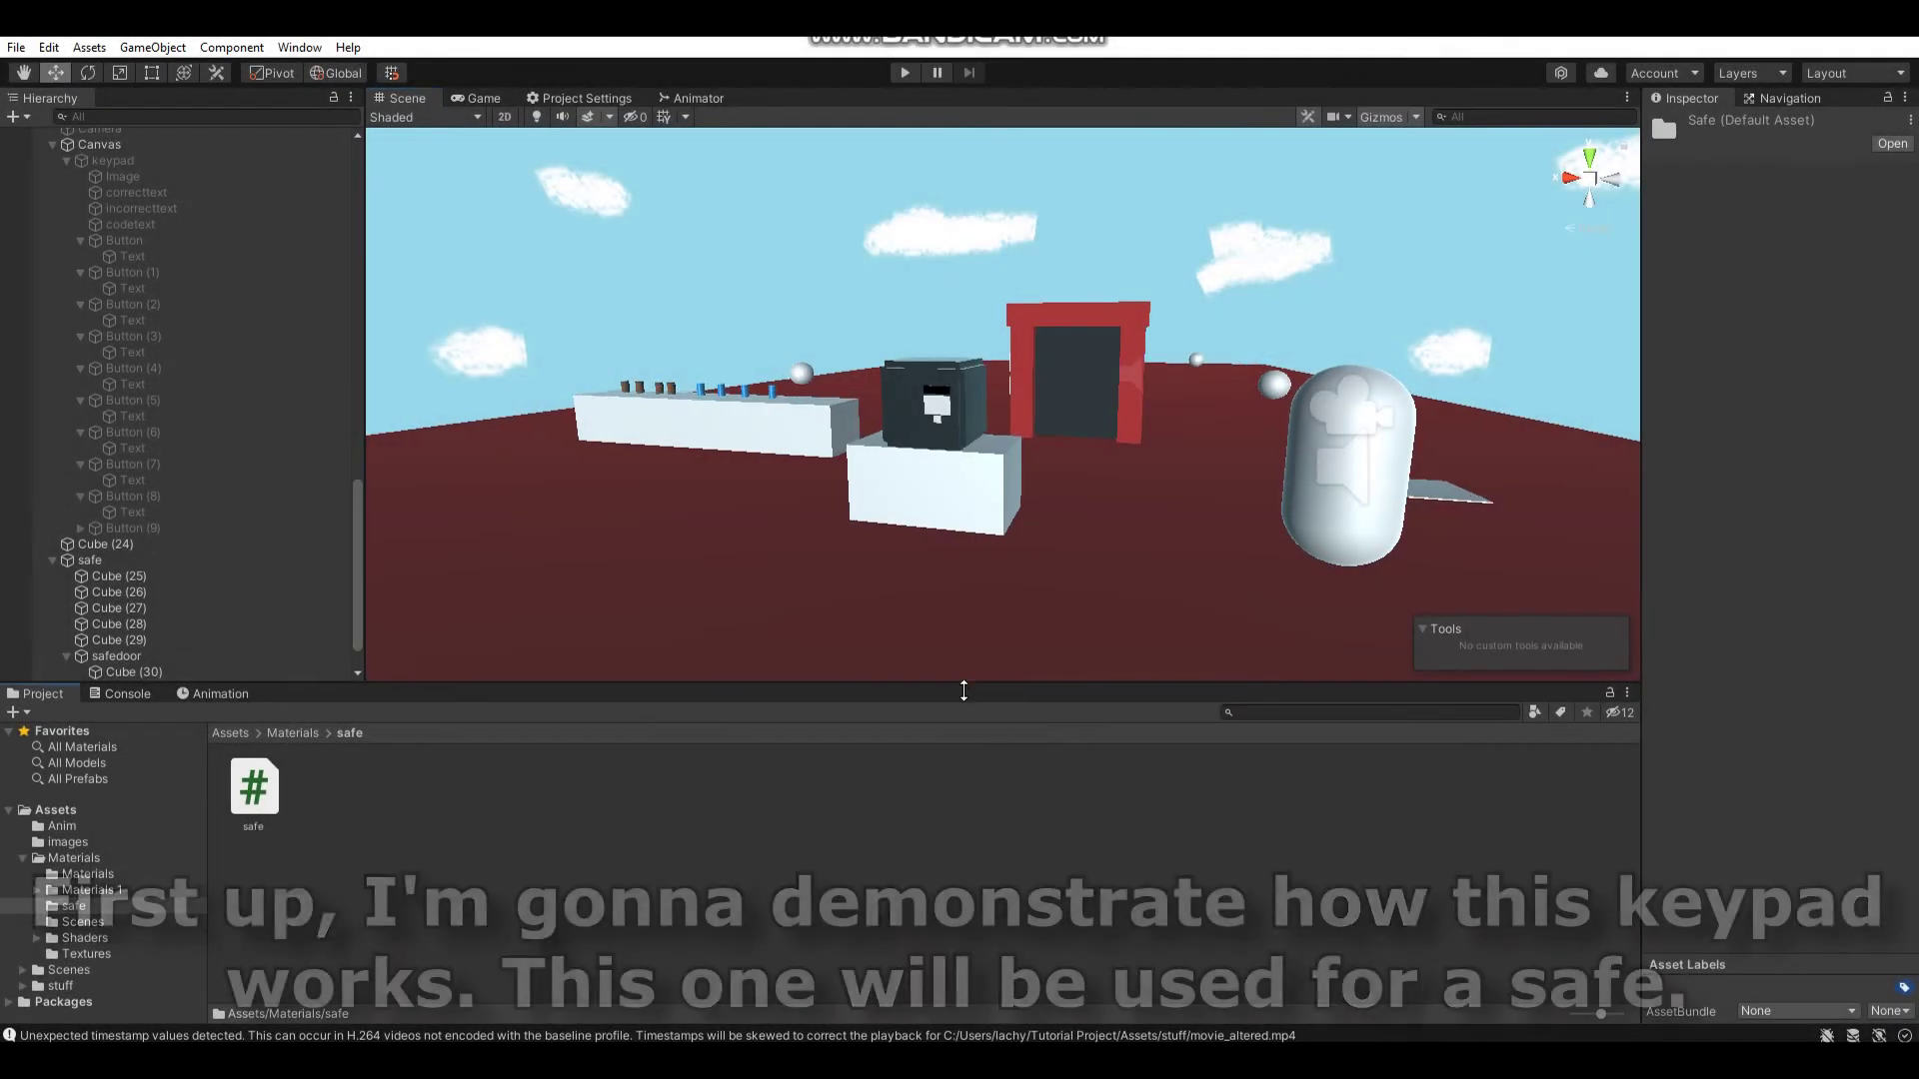
# Run the scene, walk the player up to the safe and bring up its keypad
pyautogui.moveTo(964, 687); pyautogui.dragTo(964, 719)
pyautogui.moveTo(935, 586); pyautogui.dragTo(1162, 600, button='right')
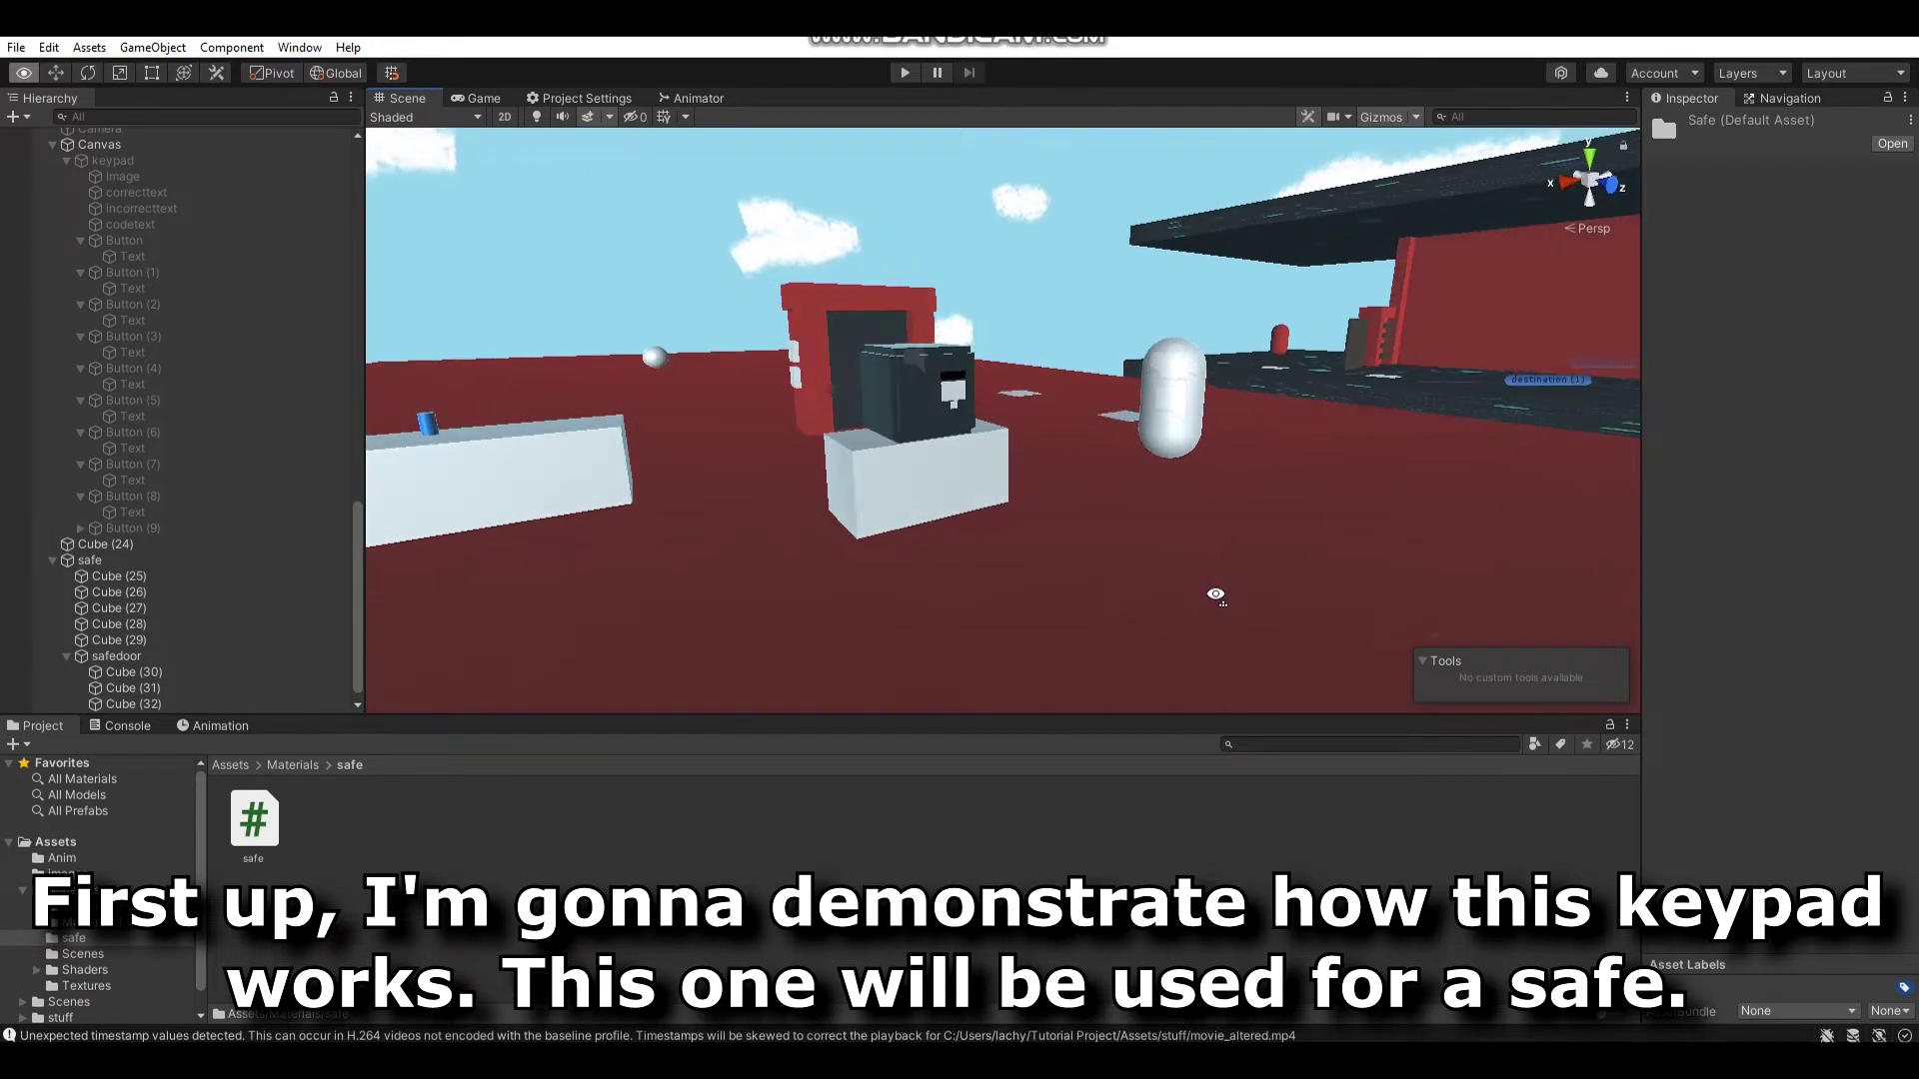
pyautogui.moveTo(1162, 600); pyautogui.dragTo(1065, 272, button='right')
pyautogui.click(905, 75)
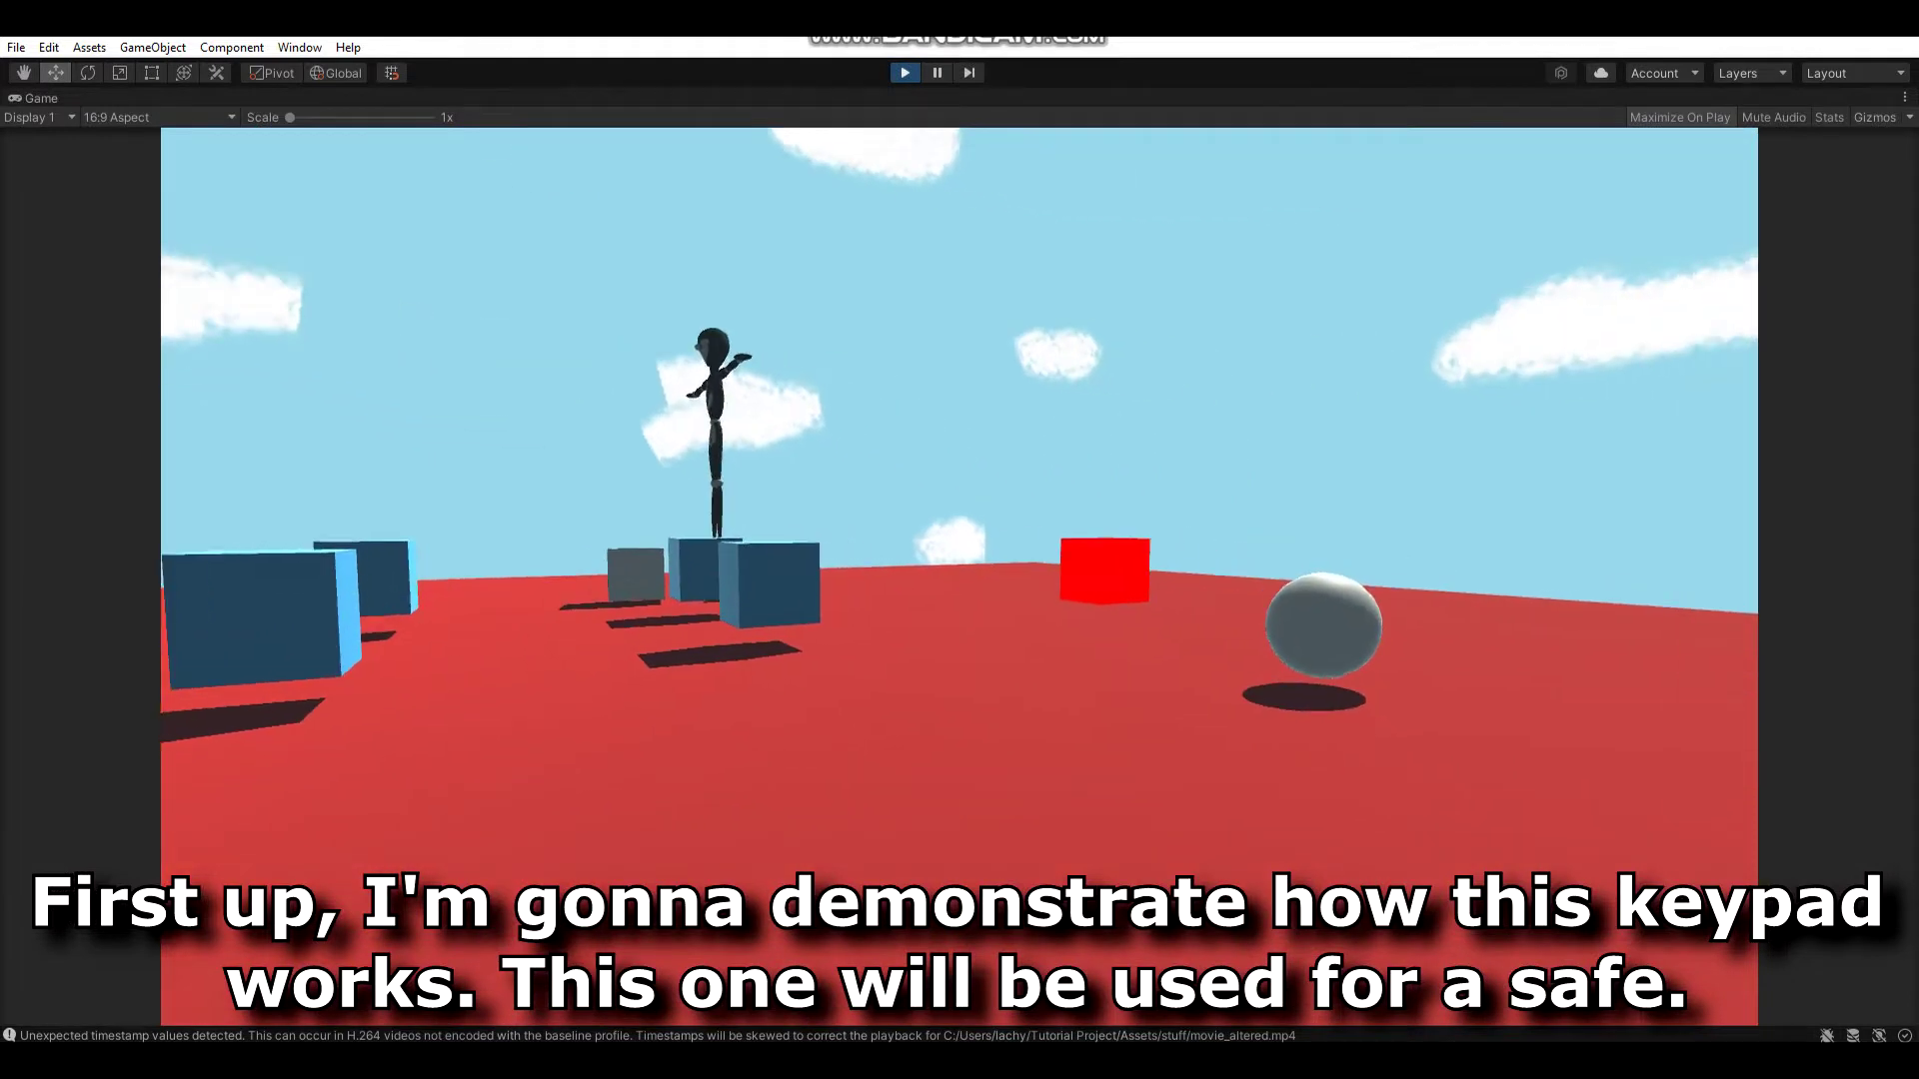
pyautogui.press('w')
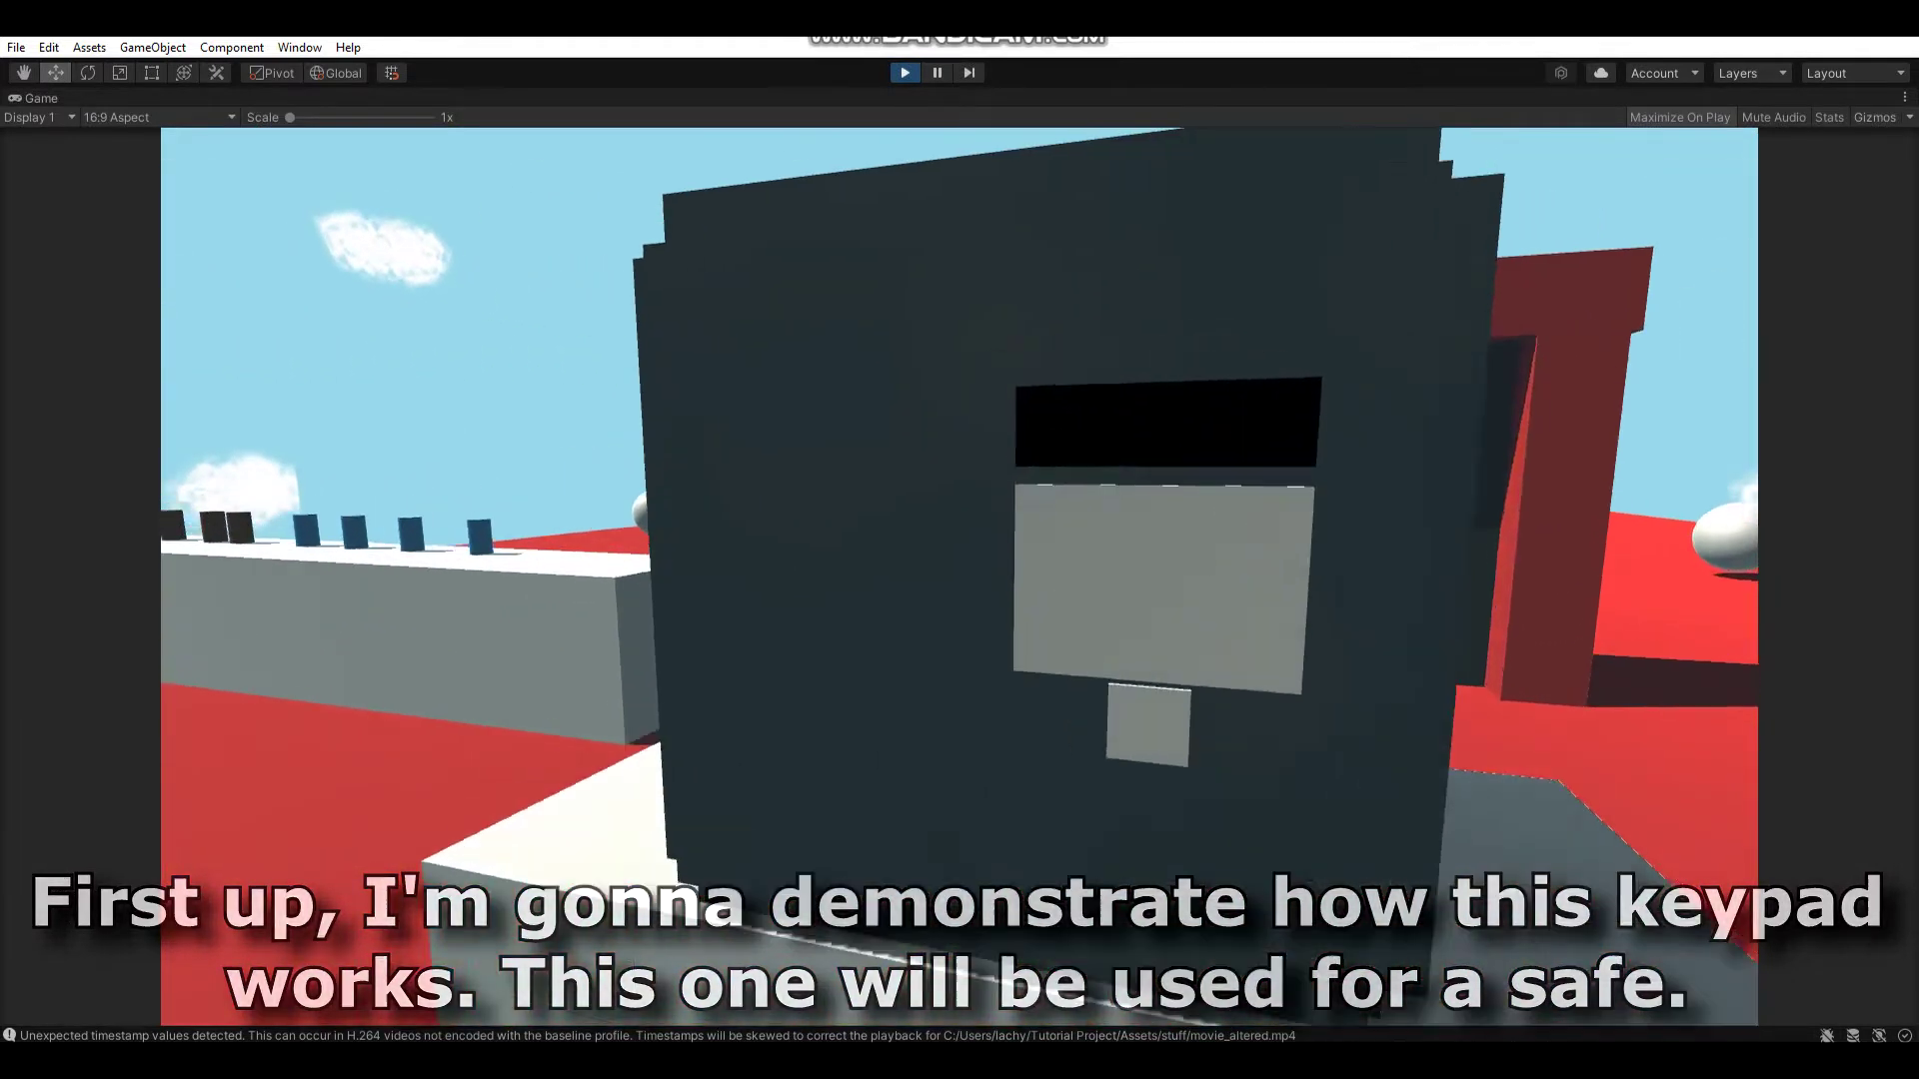
pyautogui.press('e')
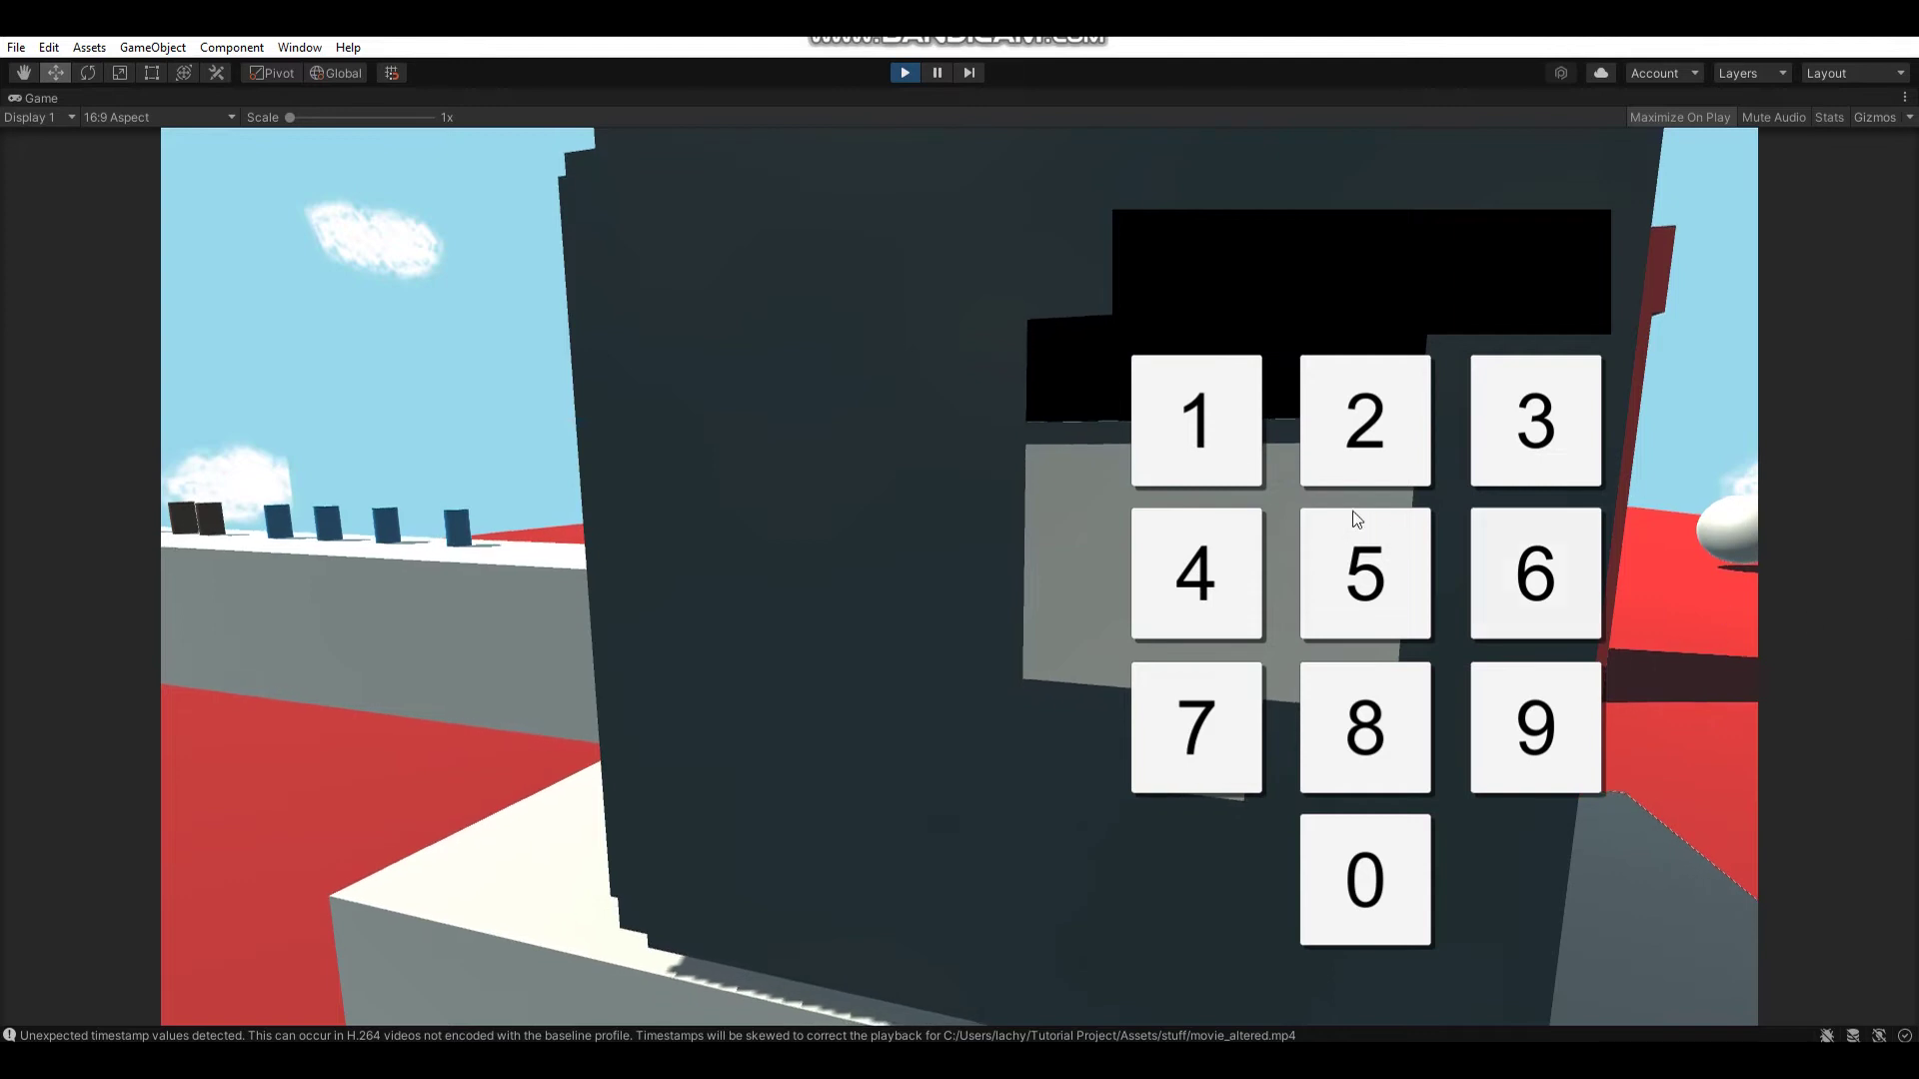
# Try the wrong codes 1267 and 125 on the keypad, then close it with Escape
pyautogui.click(1233, 460)
pyautogui.click(1347, 452)
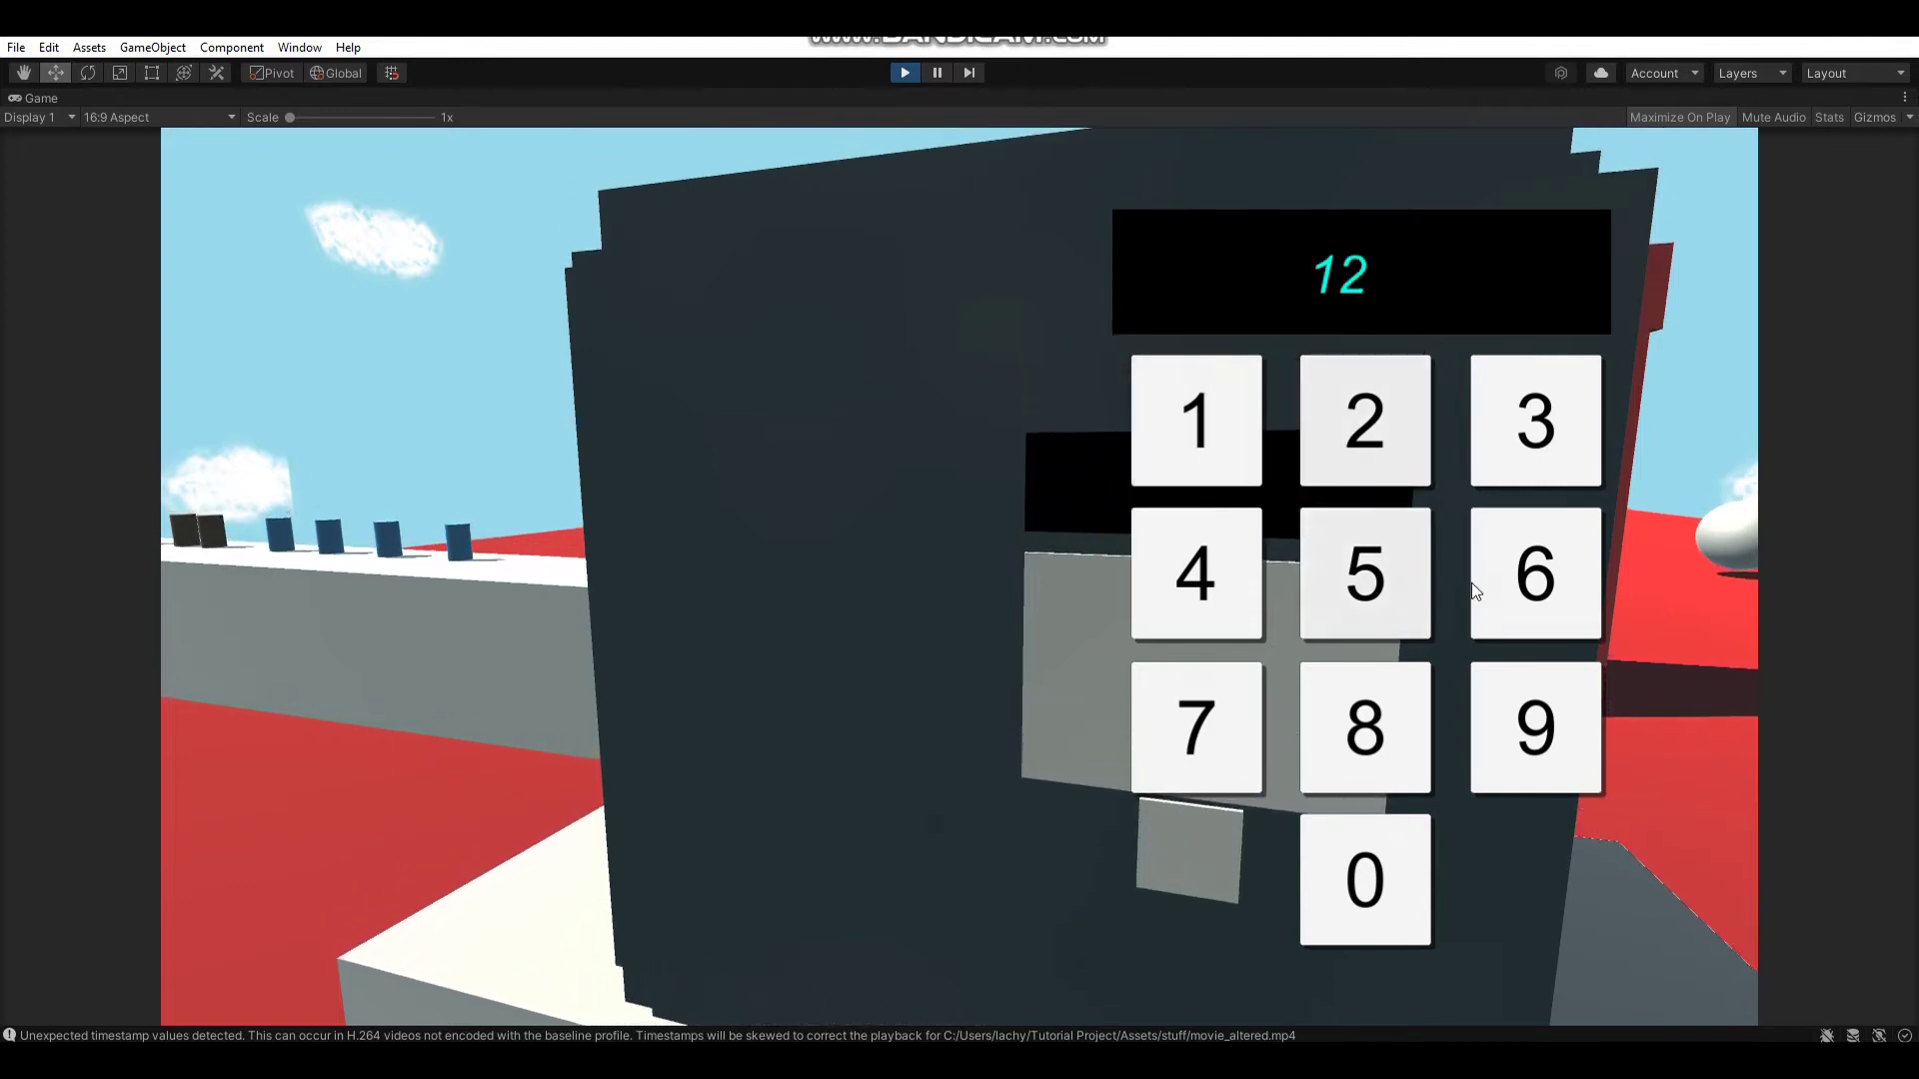
pyautogui.click(1489, 605)
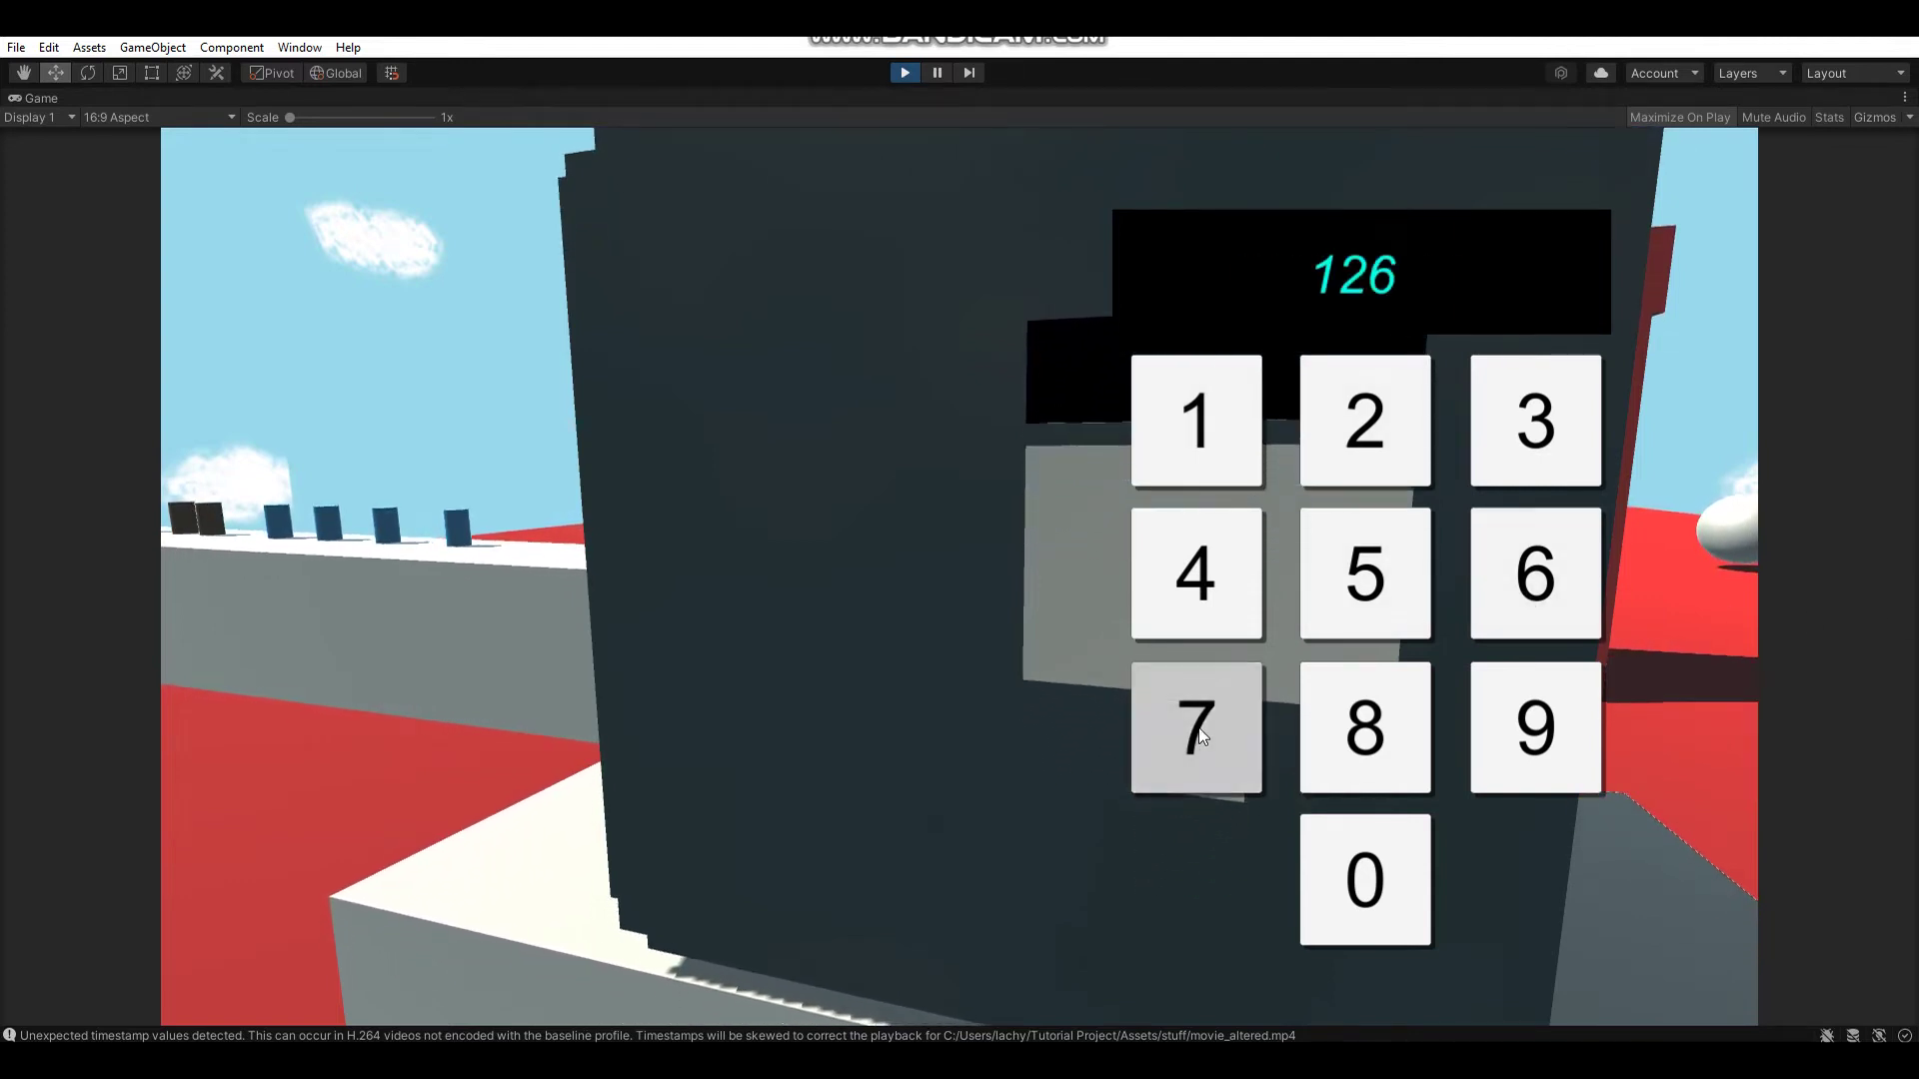
pyautogui.click(1200, 731)
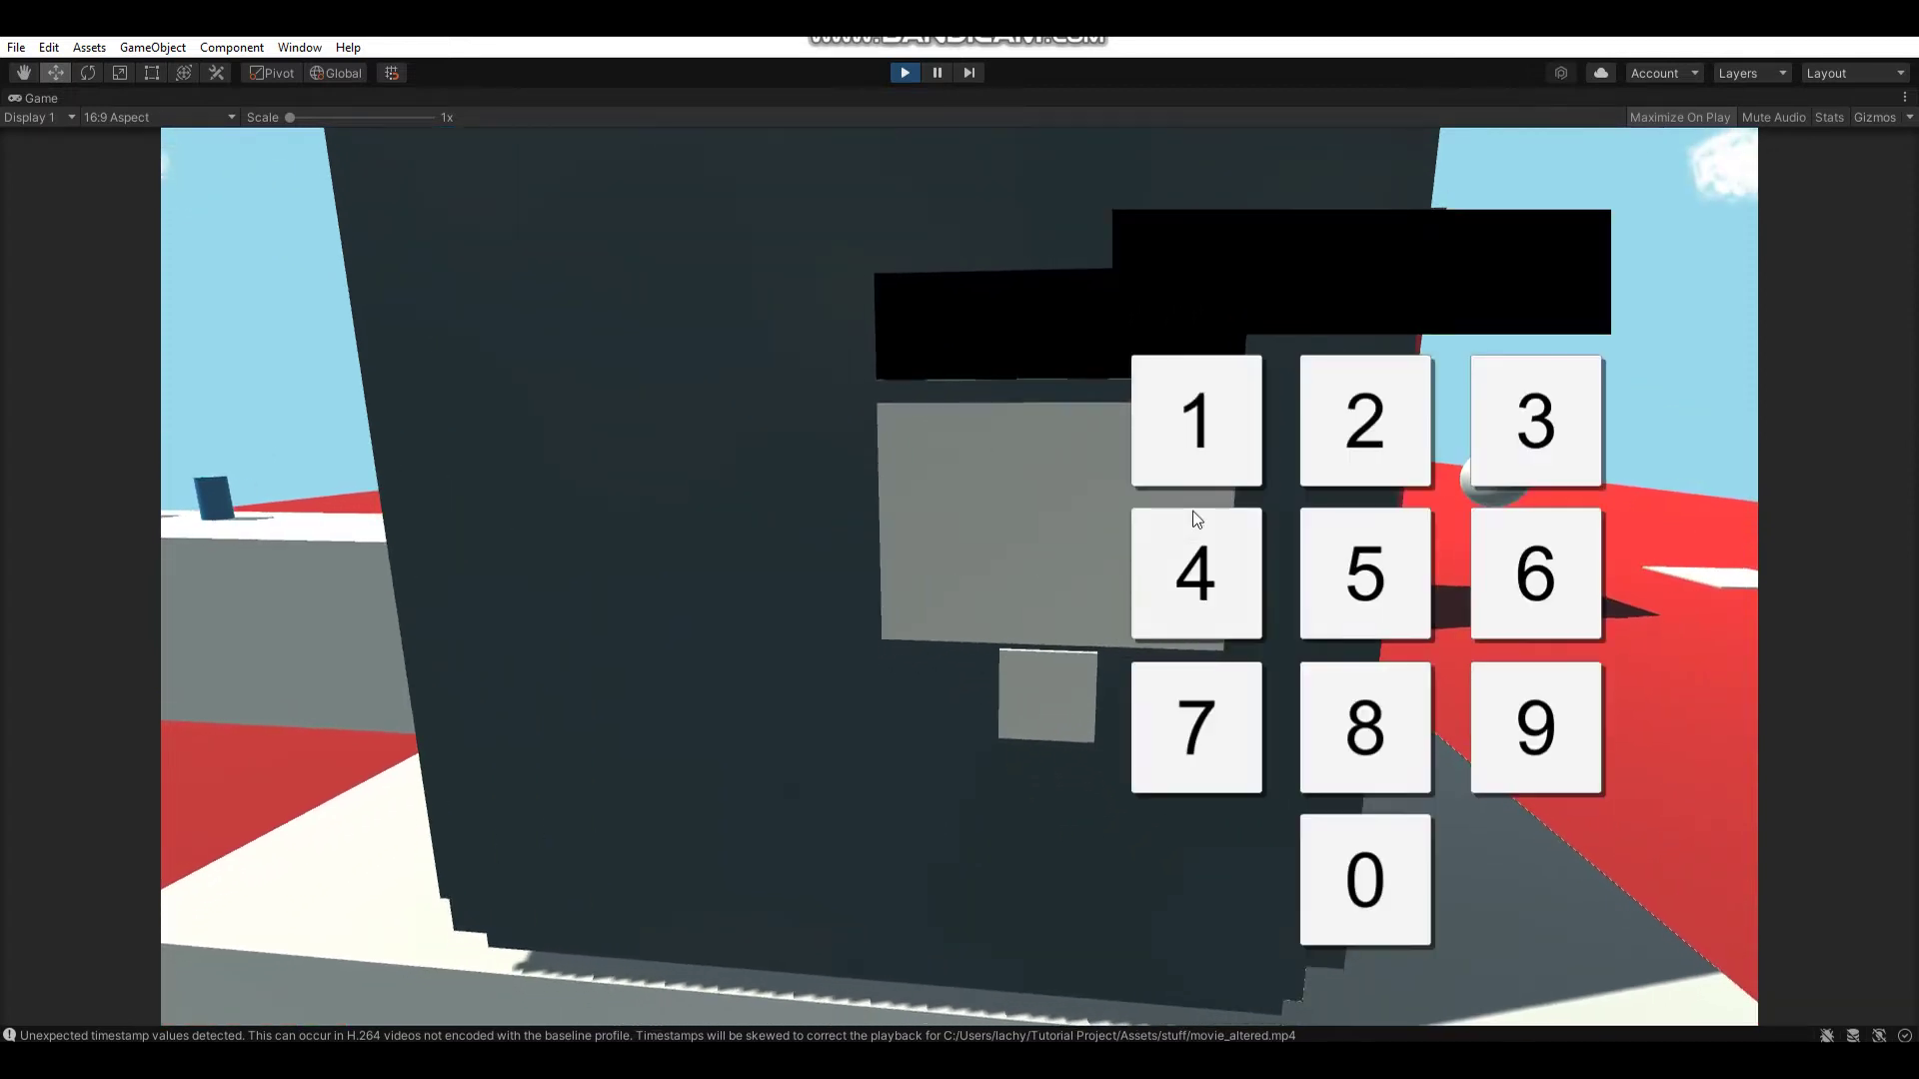
pyautogui.click(1230, 454)
pyautogui.click(1329, 458)
pyautogui.click(1368, 573)
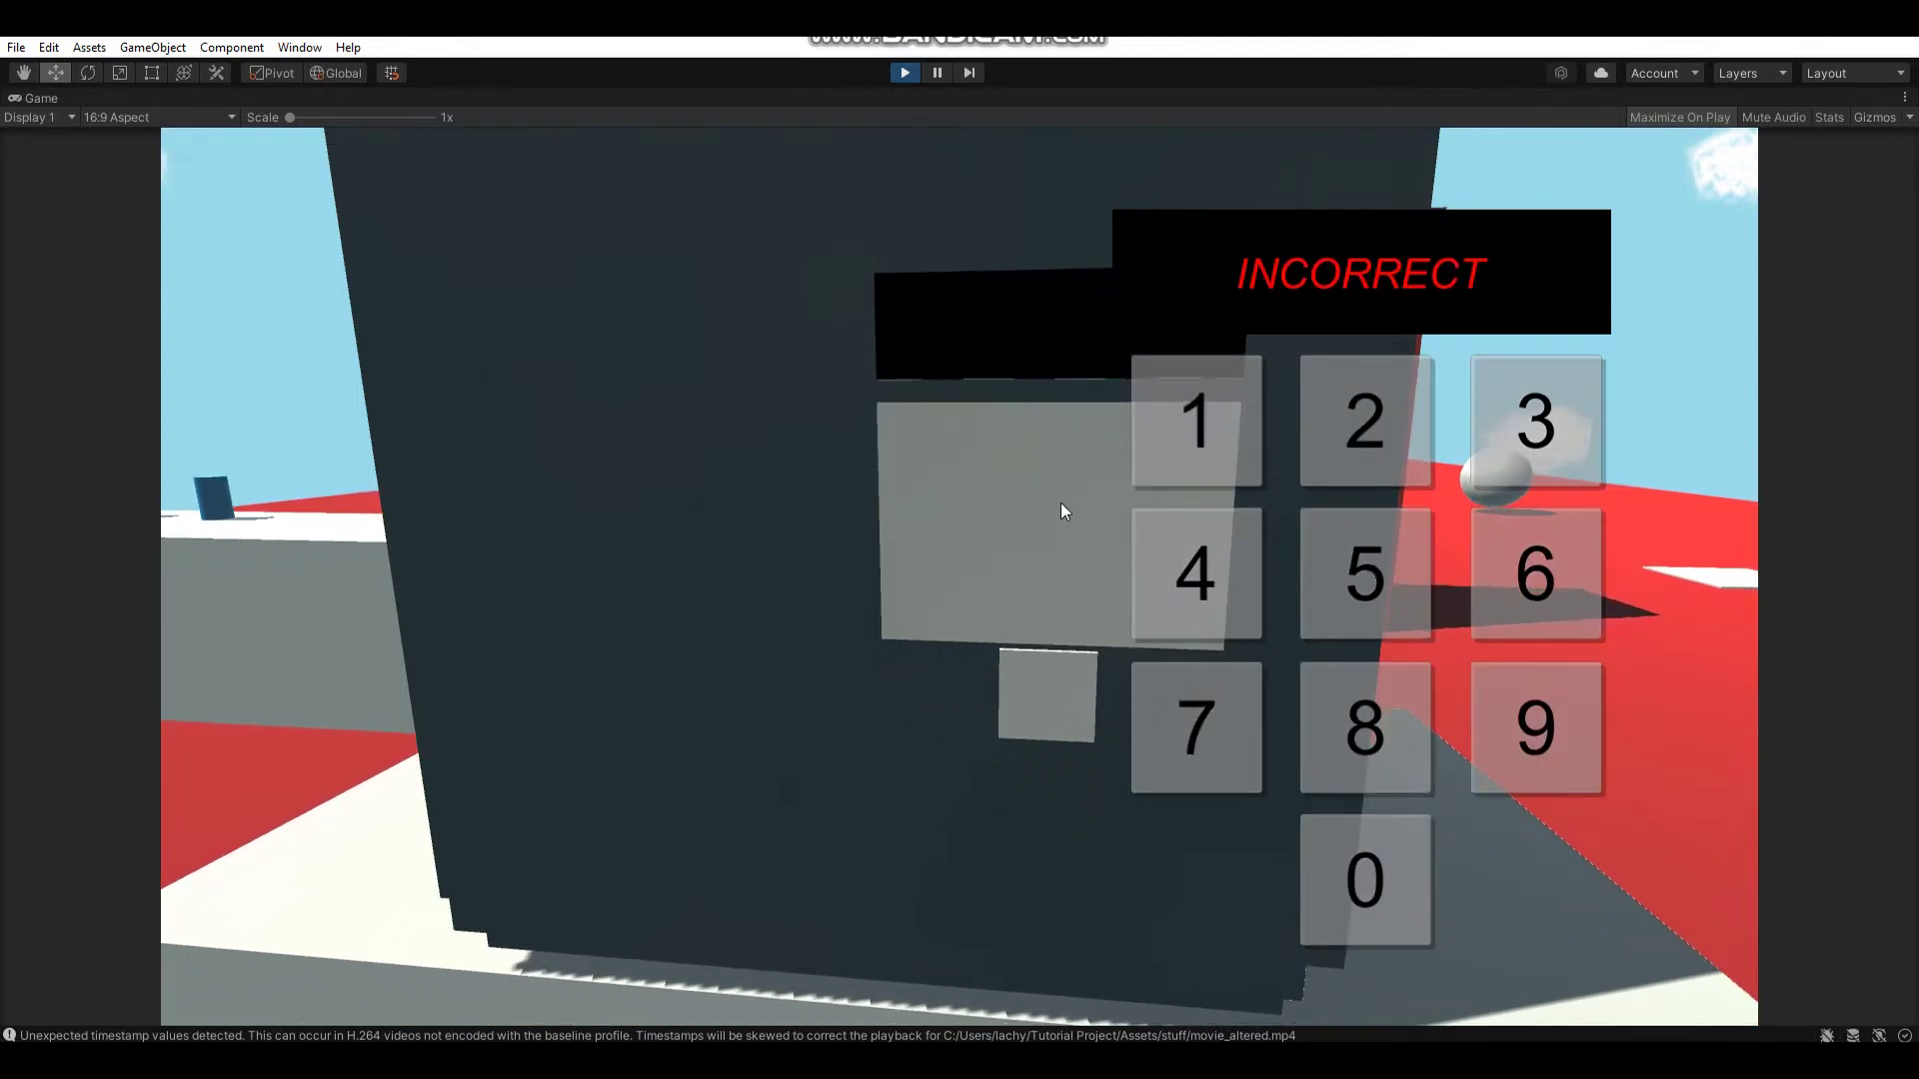
pyautogui.press('Escape')
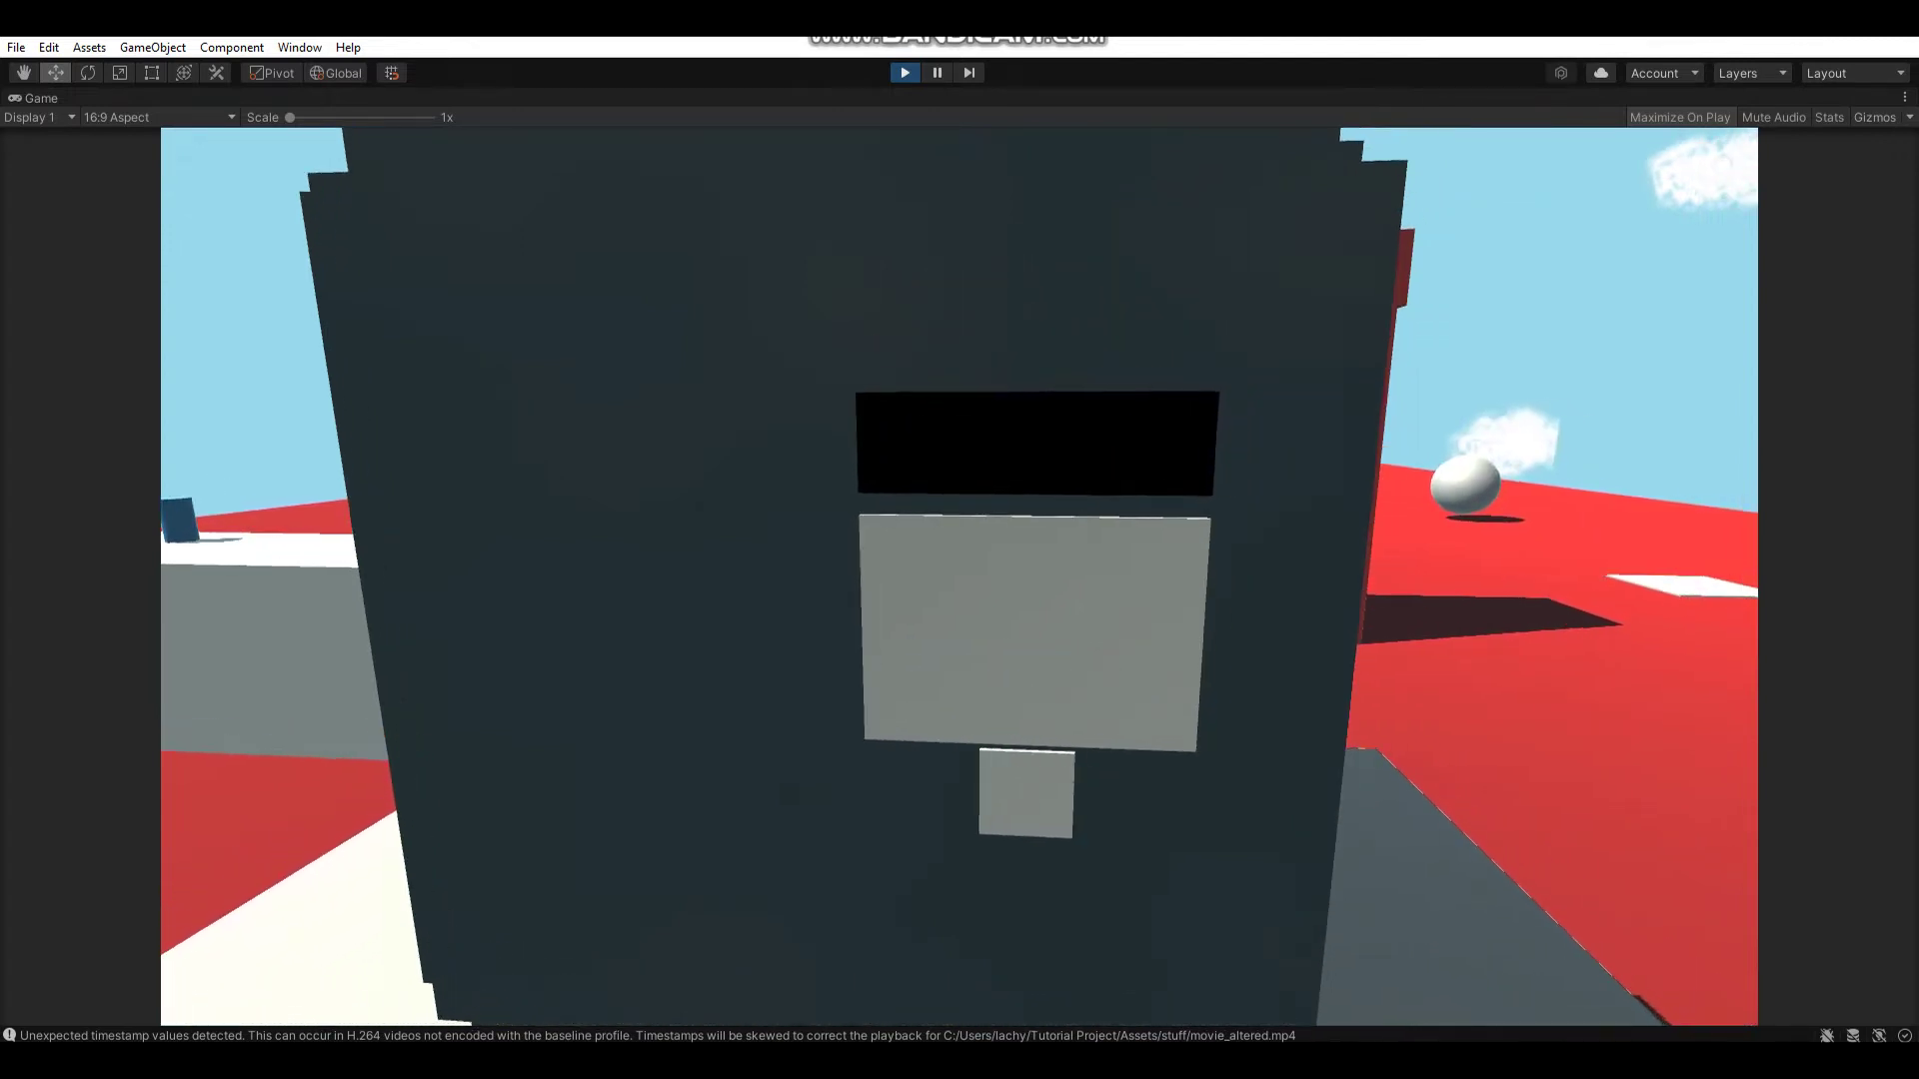
# Reopen the keypad and try another wrong code, 085
pyautogui.press('e')
pyautogui.click(1329, 860)
pyautogui.click(1361, 730)
pyautogui.click(1356, 593)
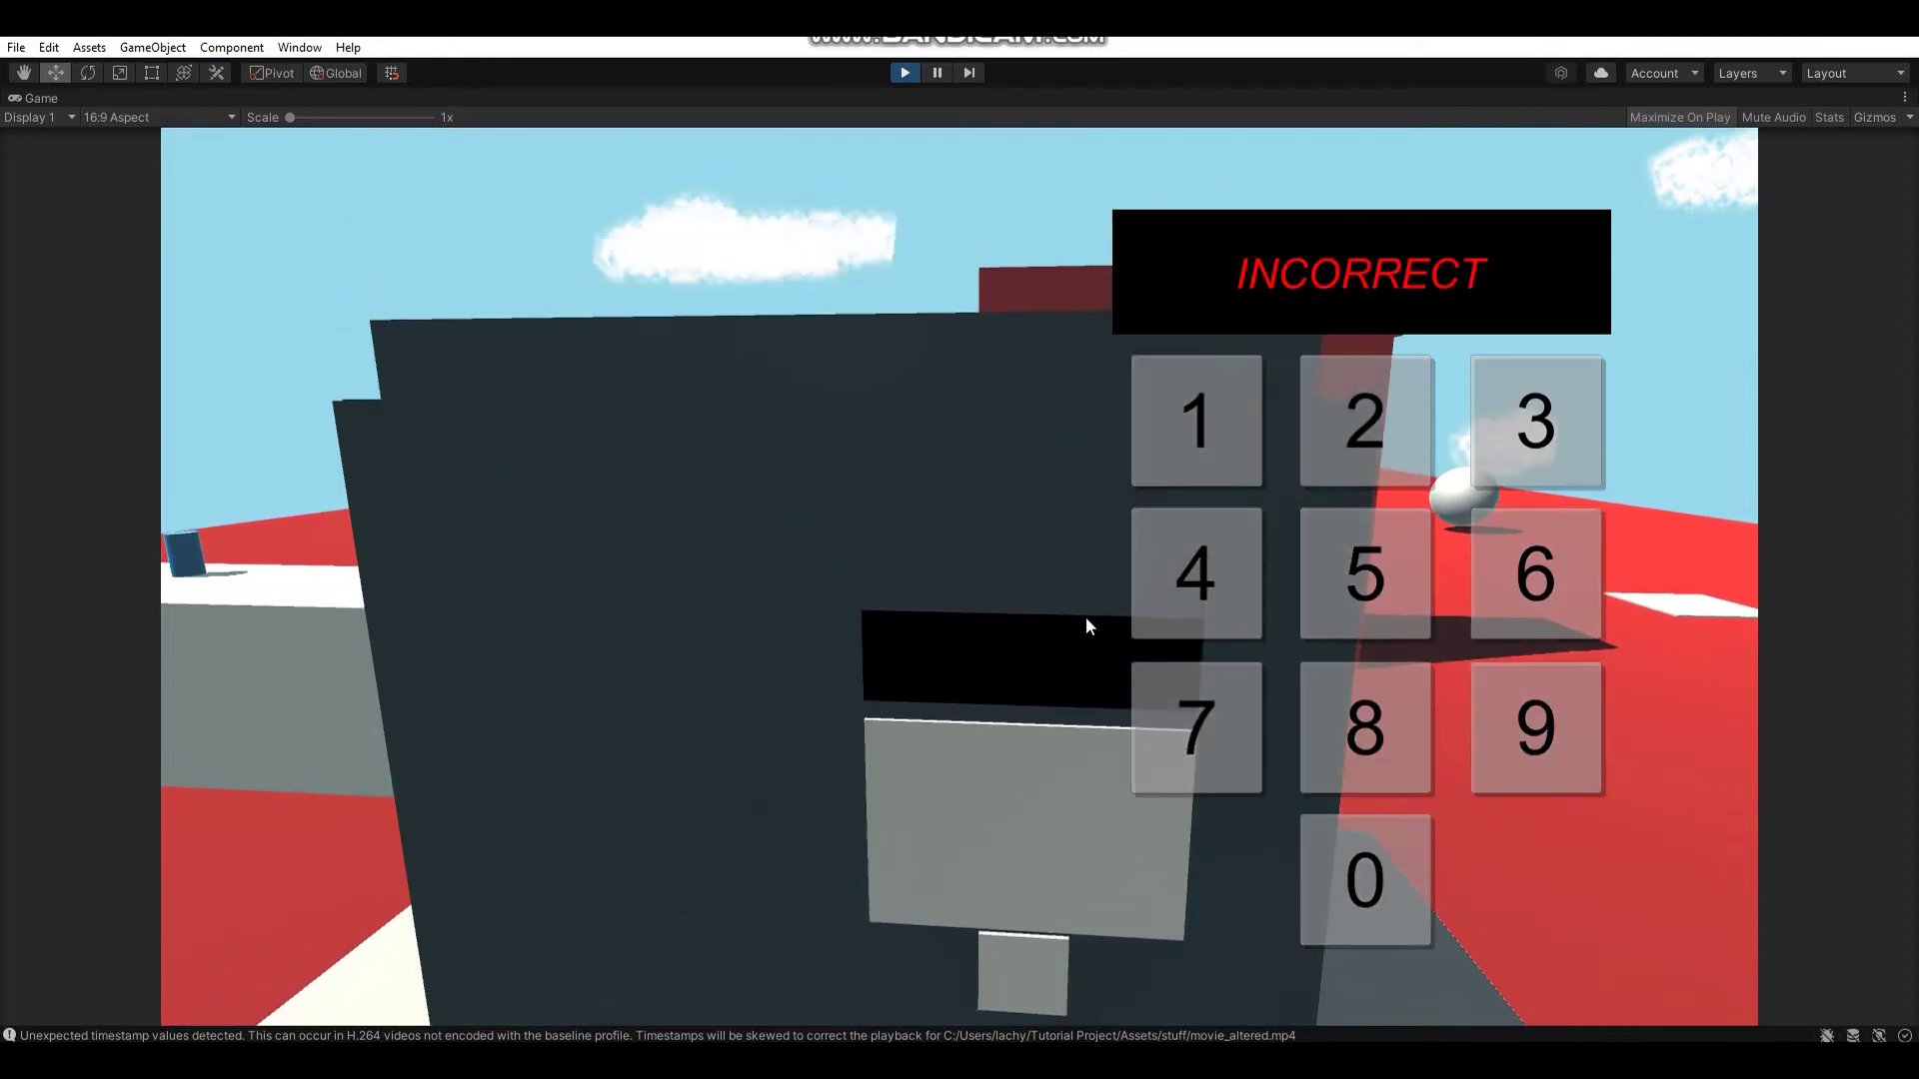
# Enter 300 to get CORRECT and open the safe door, then step back
pyautogui.press('e')
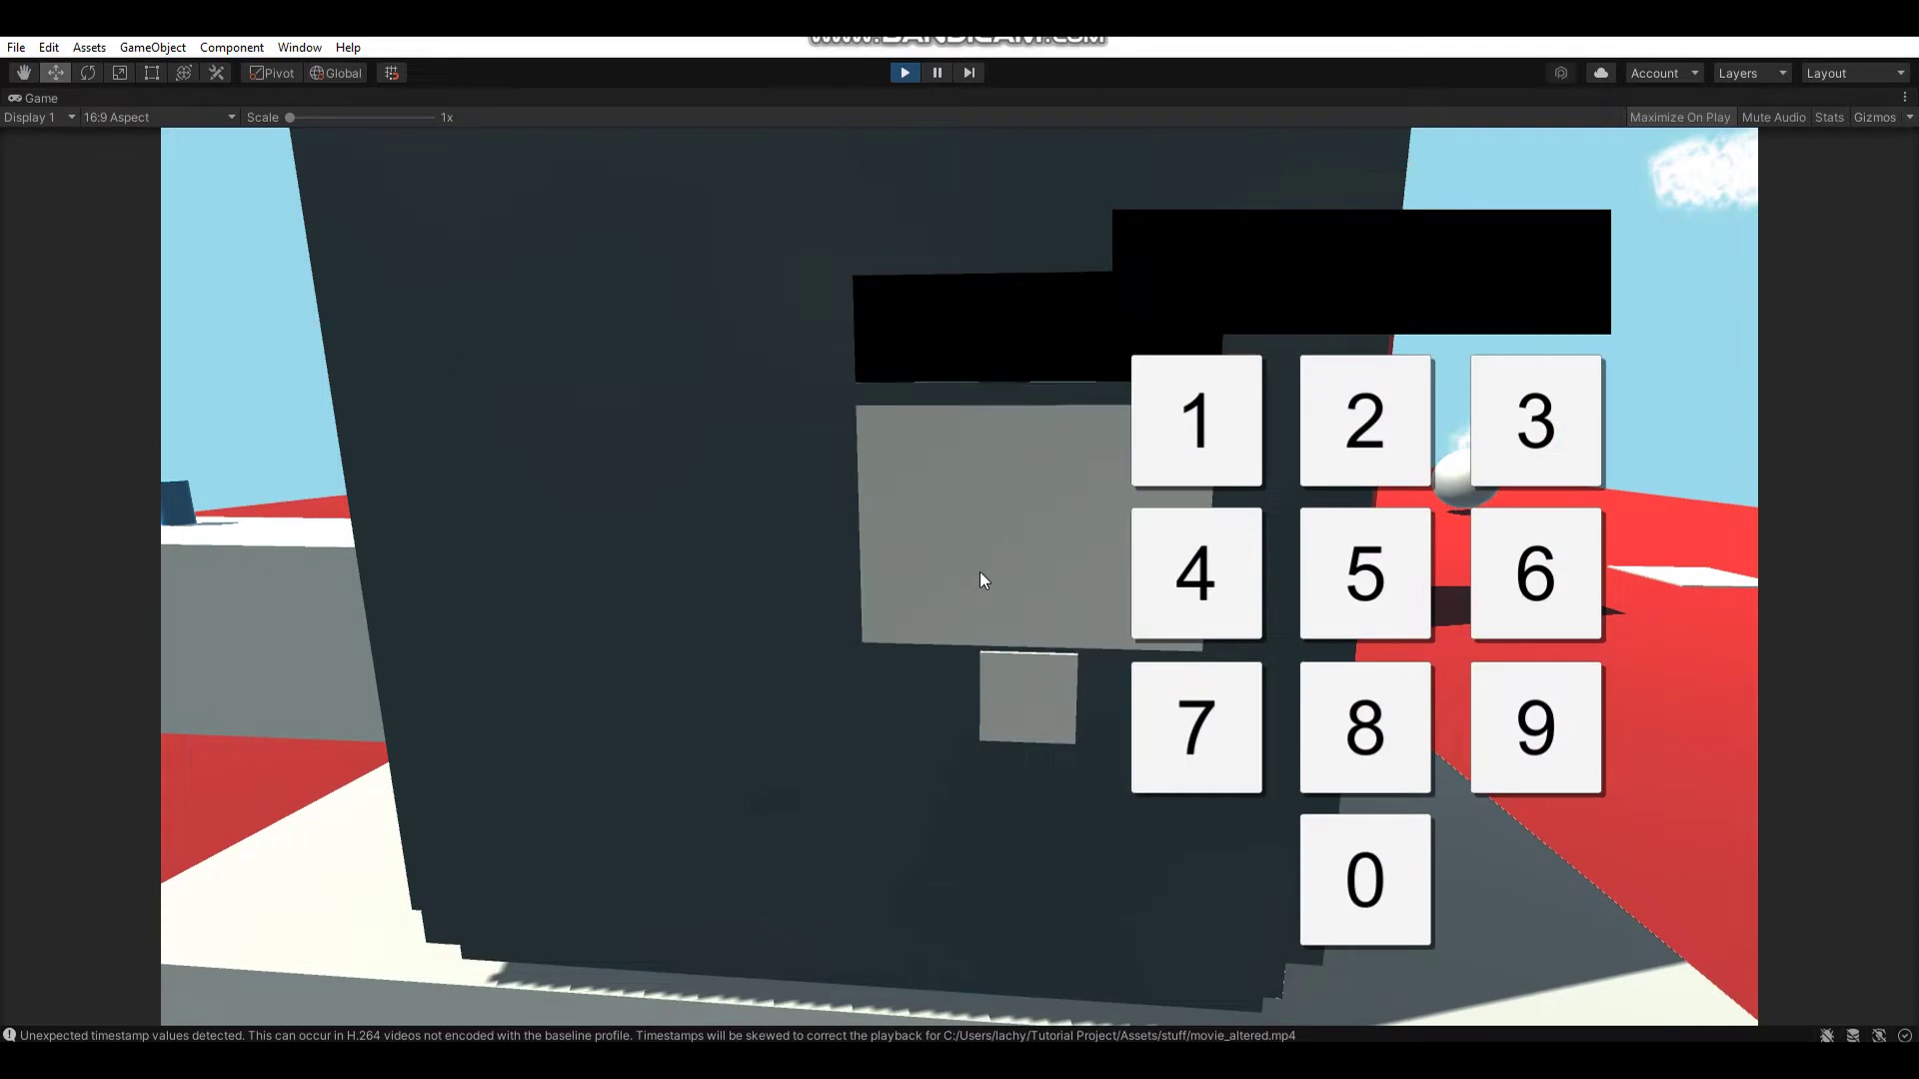
pyautogui.click(1529, 429)
pyautogui.doubleClick(1391, 868)
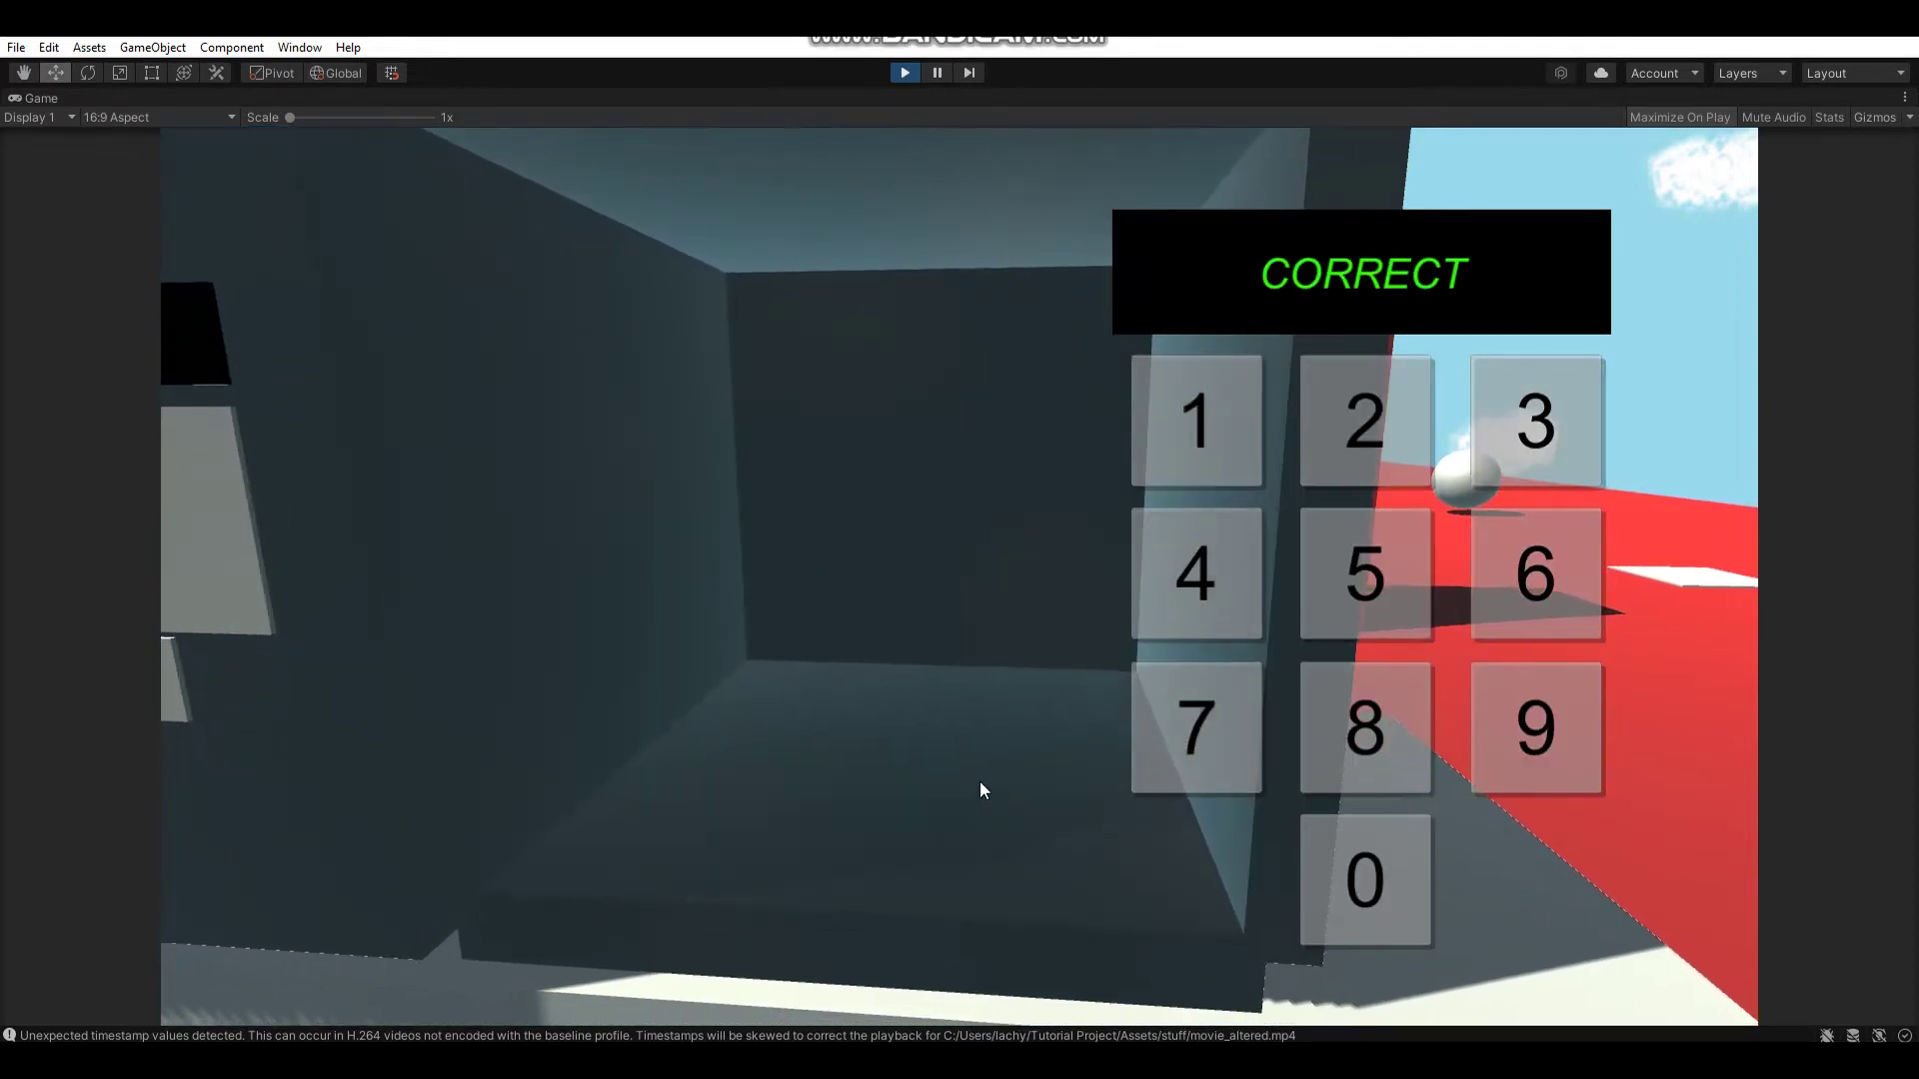
pyautogui.press('s')
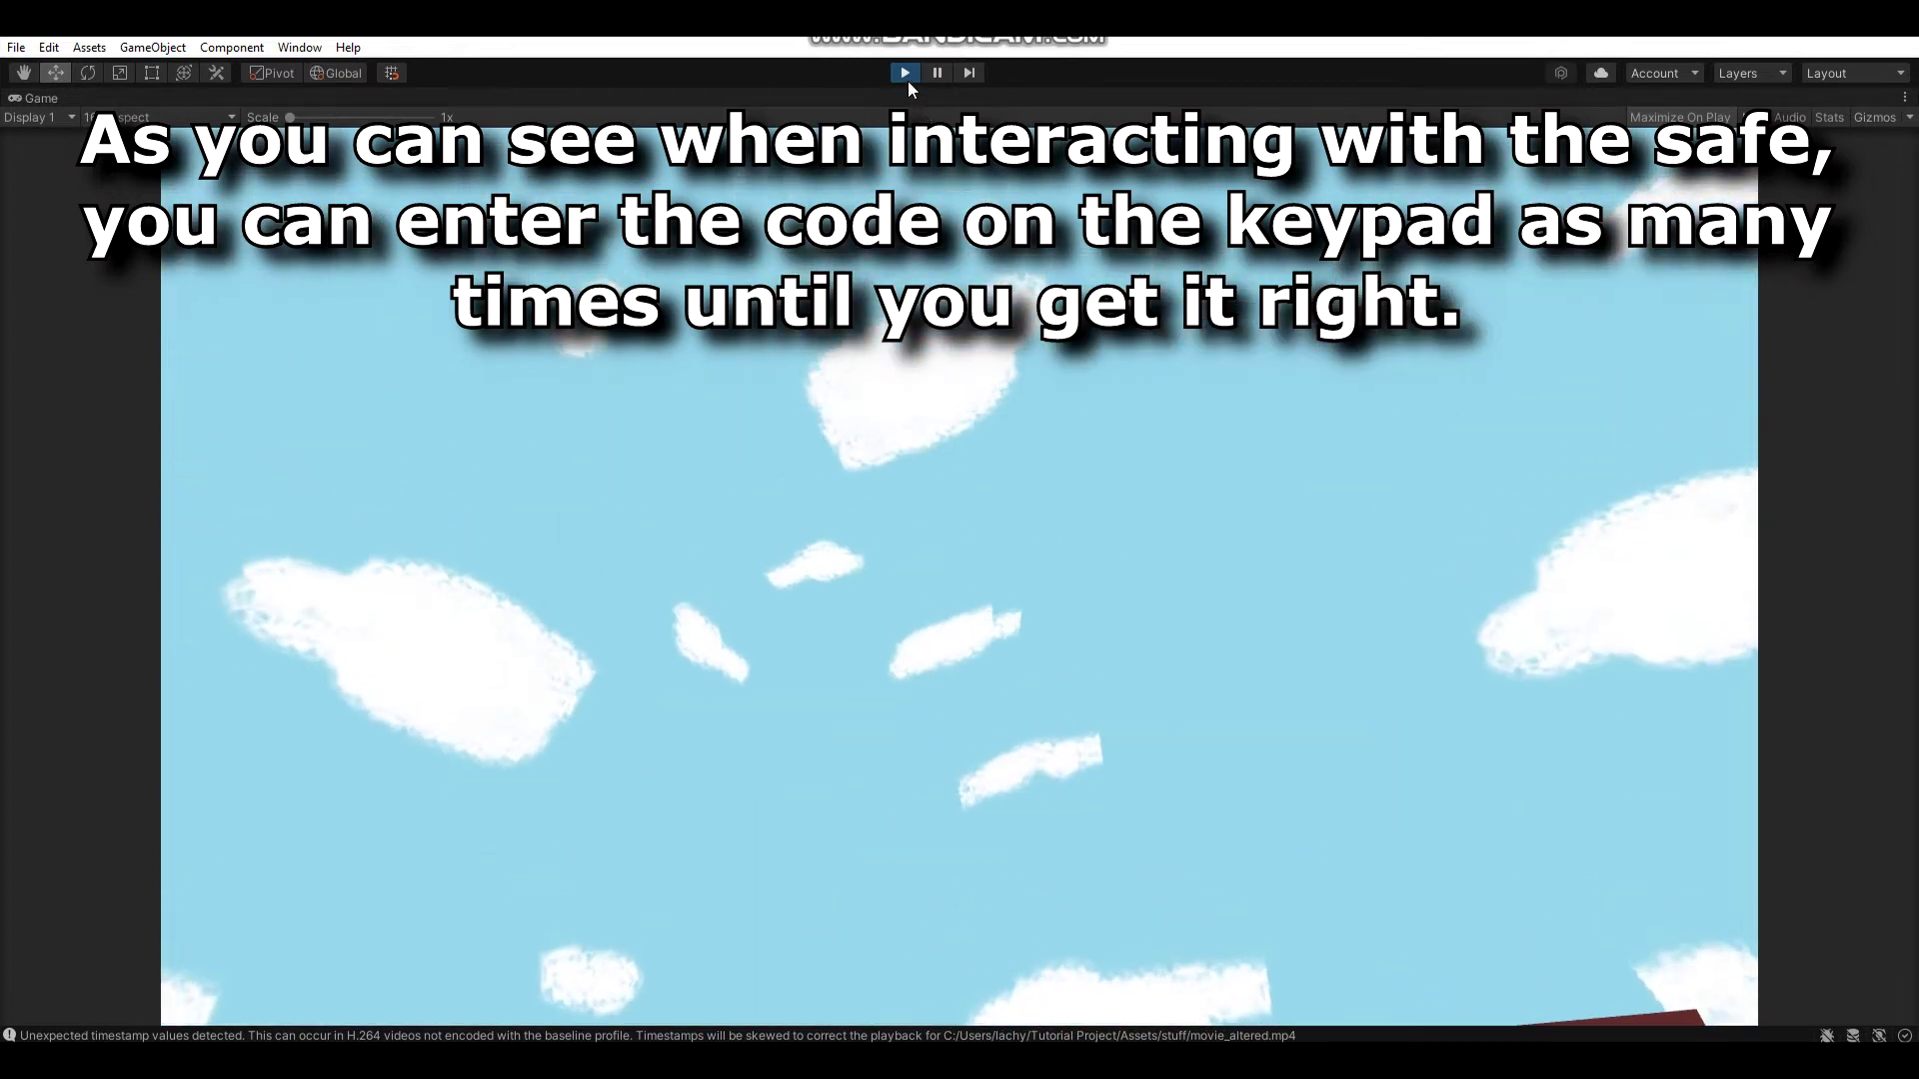
# Stop play mode, select the player's Camera and check its Box Collider is a trigger
pyautogui.click(905, 75)
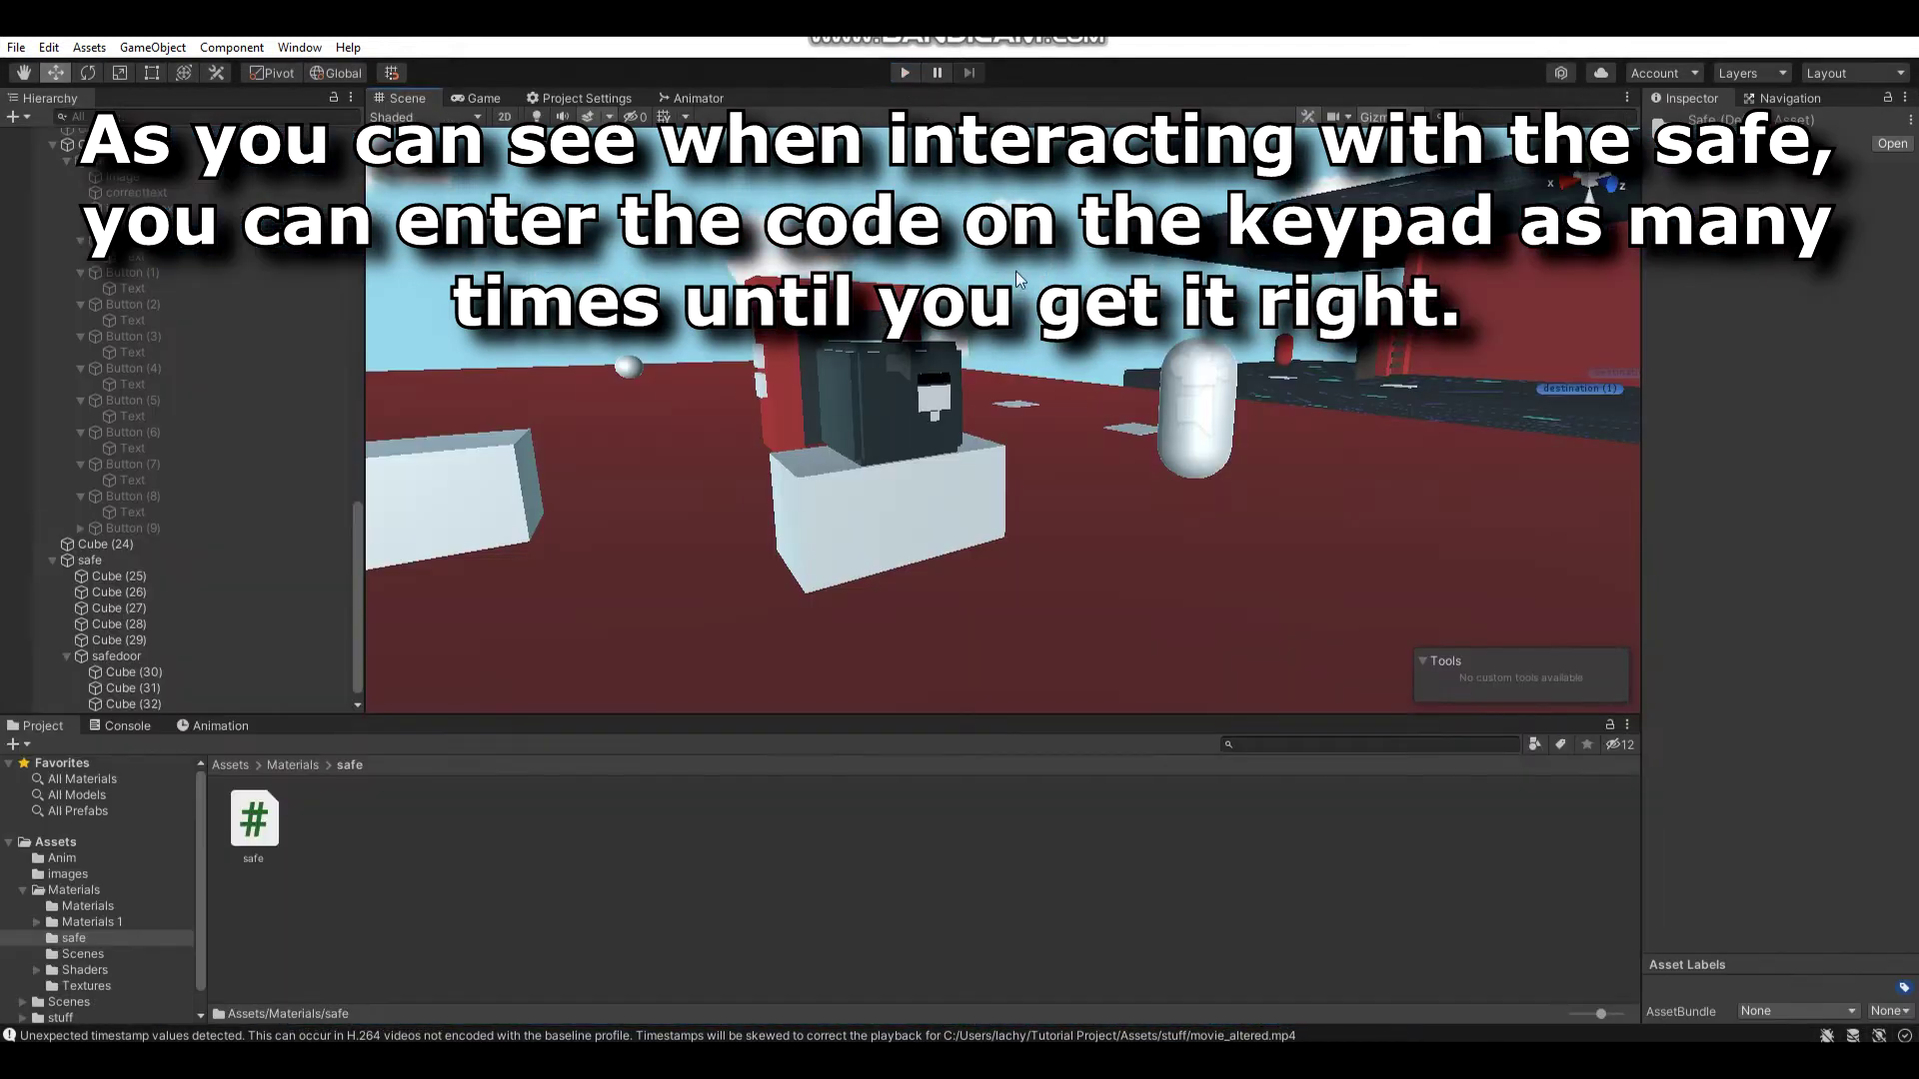
pyautogui.moveTo(1032, 413)
pyautogui.mouseDown(button='right')
pyautogui.moveTo(1055, 395)
pyautogui.moveTo(966, 431)
pyautogui.moveTo(1395, 477)
pyautogui.moveTo(1211, 519)
pyautogui.mouseUp(button='right')
pyautogui.click(967, 431)
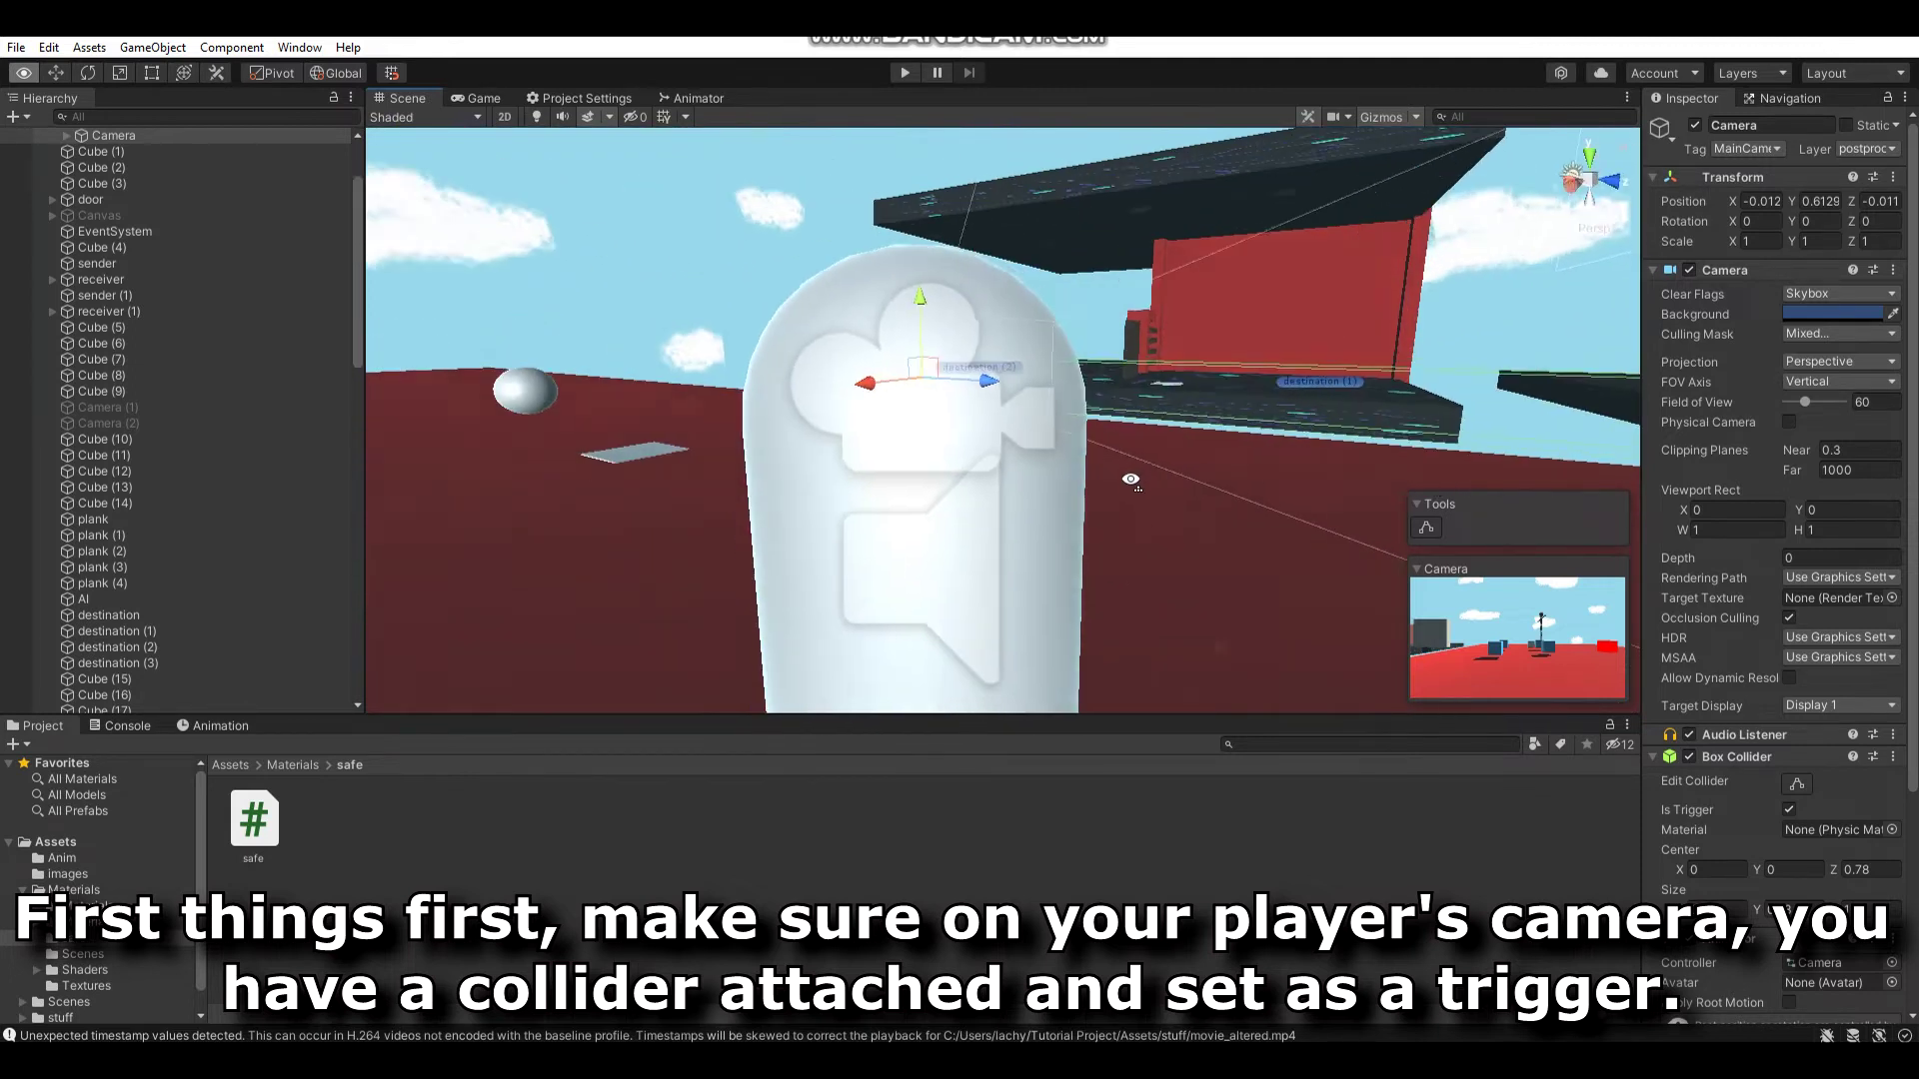
pyautogui.scroll(-3, 1792, 647)
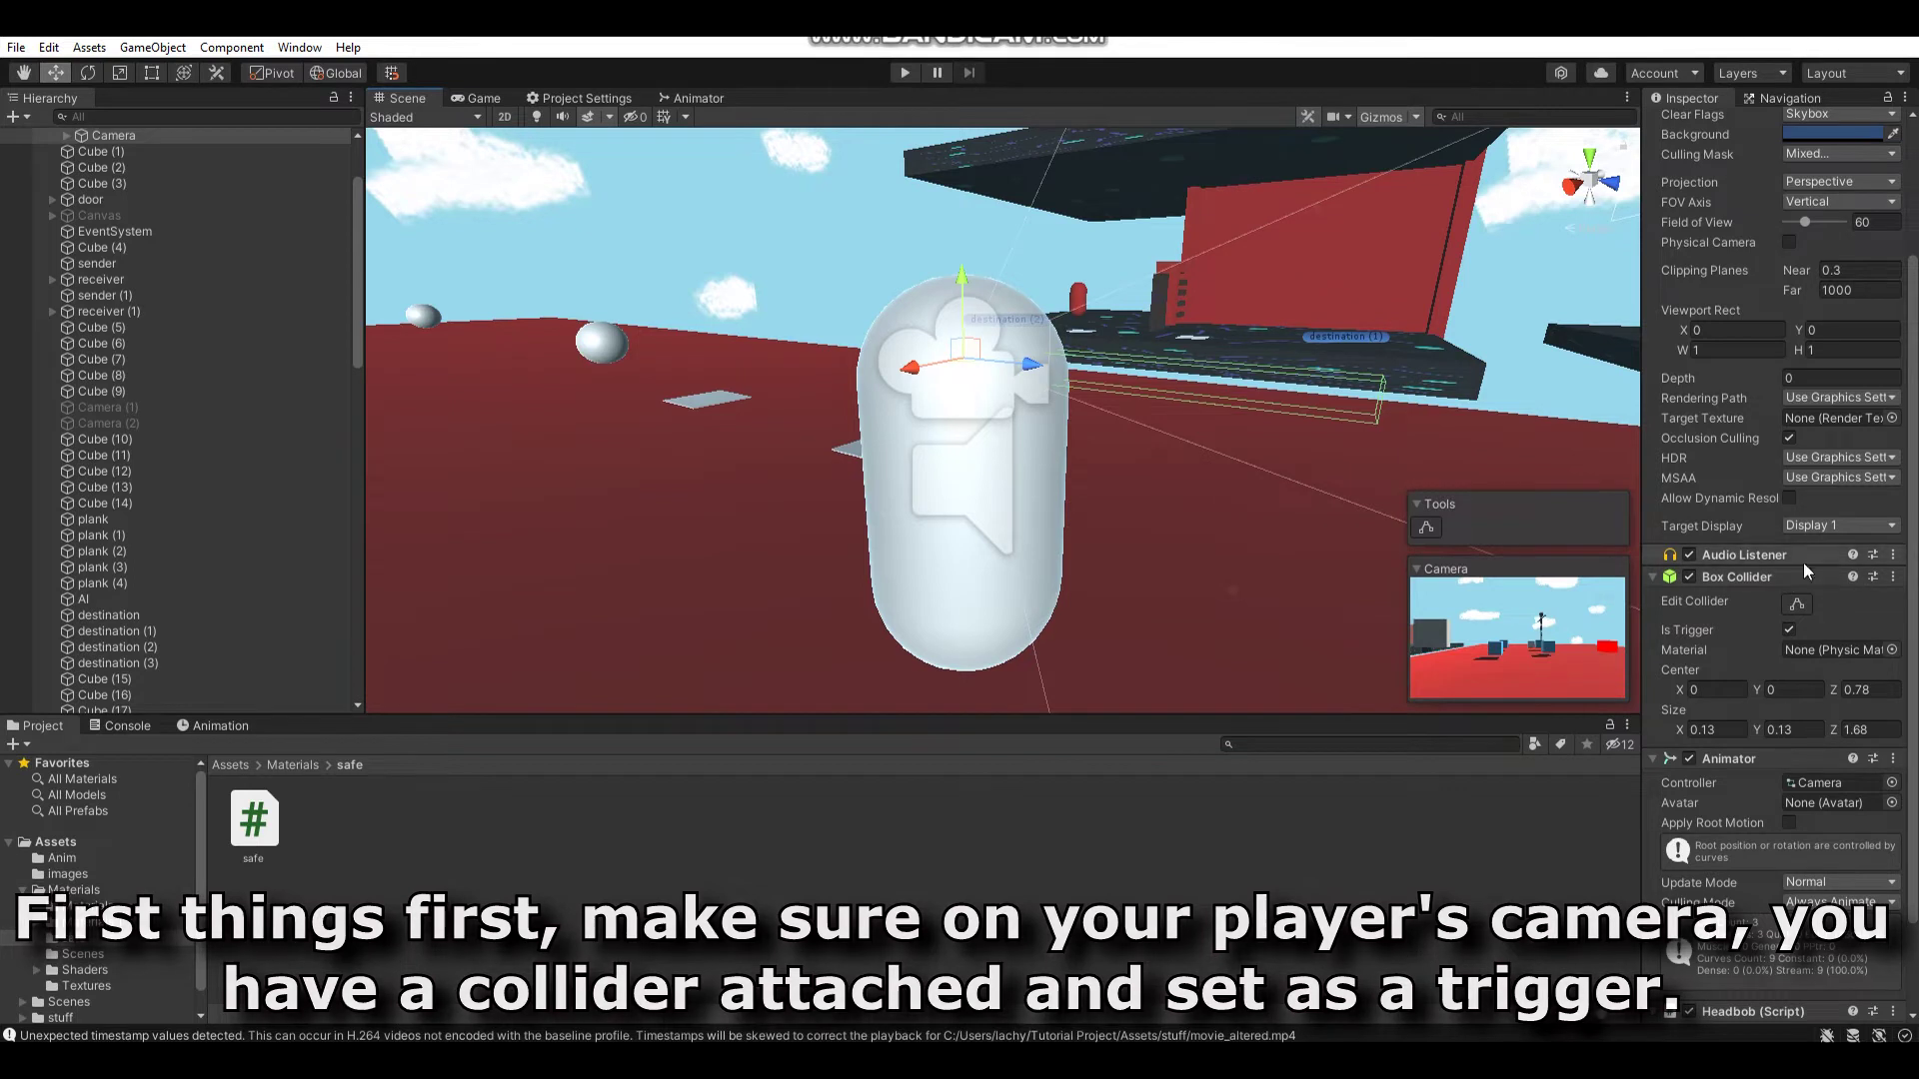
# Confirm the Camera's Tag is set to MainCamera
pyautogui.moveTo(1158, 459); pyautogui.dragTo(1280, 453, button='right')
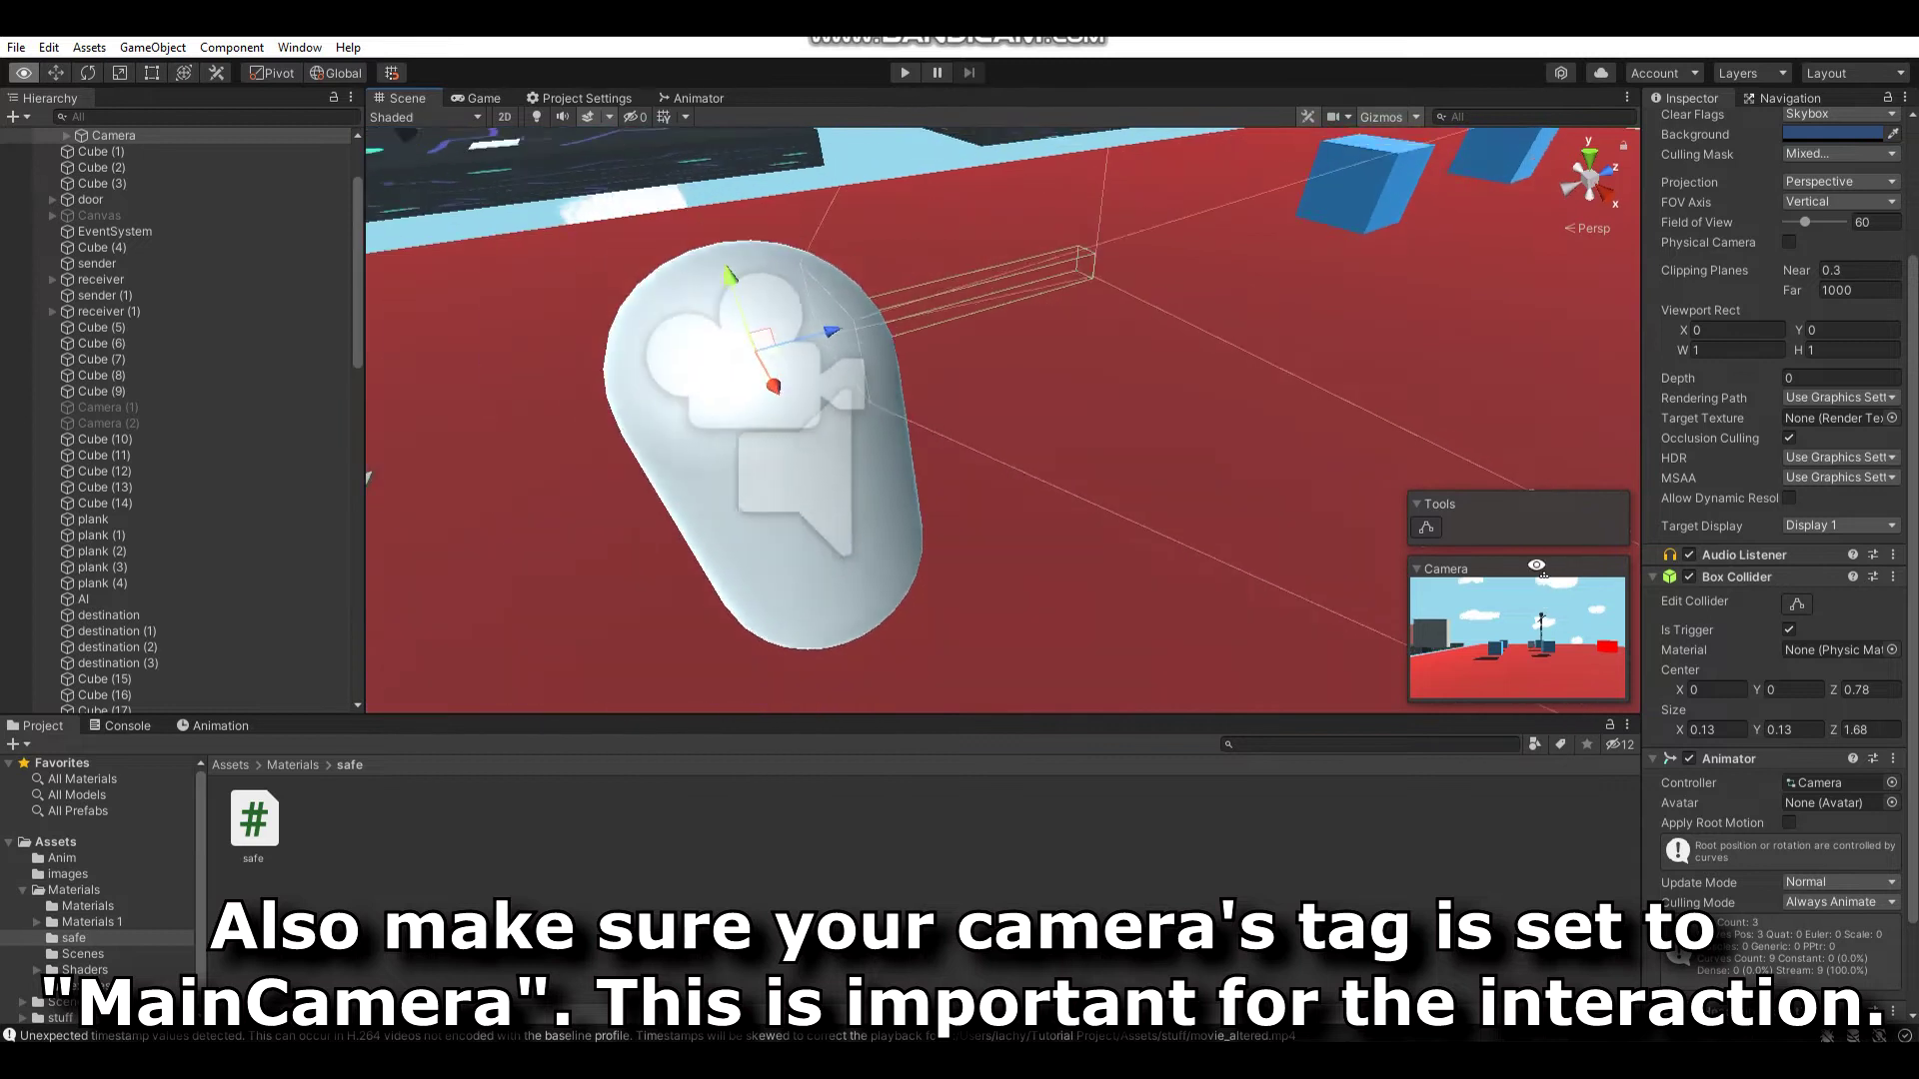
pyautogui.moveTo(1280, 453); pyautogui.dragTo(1905, 553, button='right')
pyautogui.scroll(3, 1865, 498)
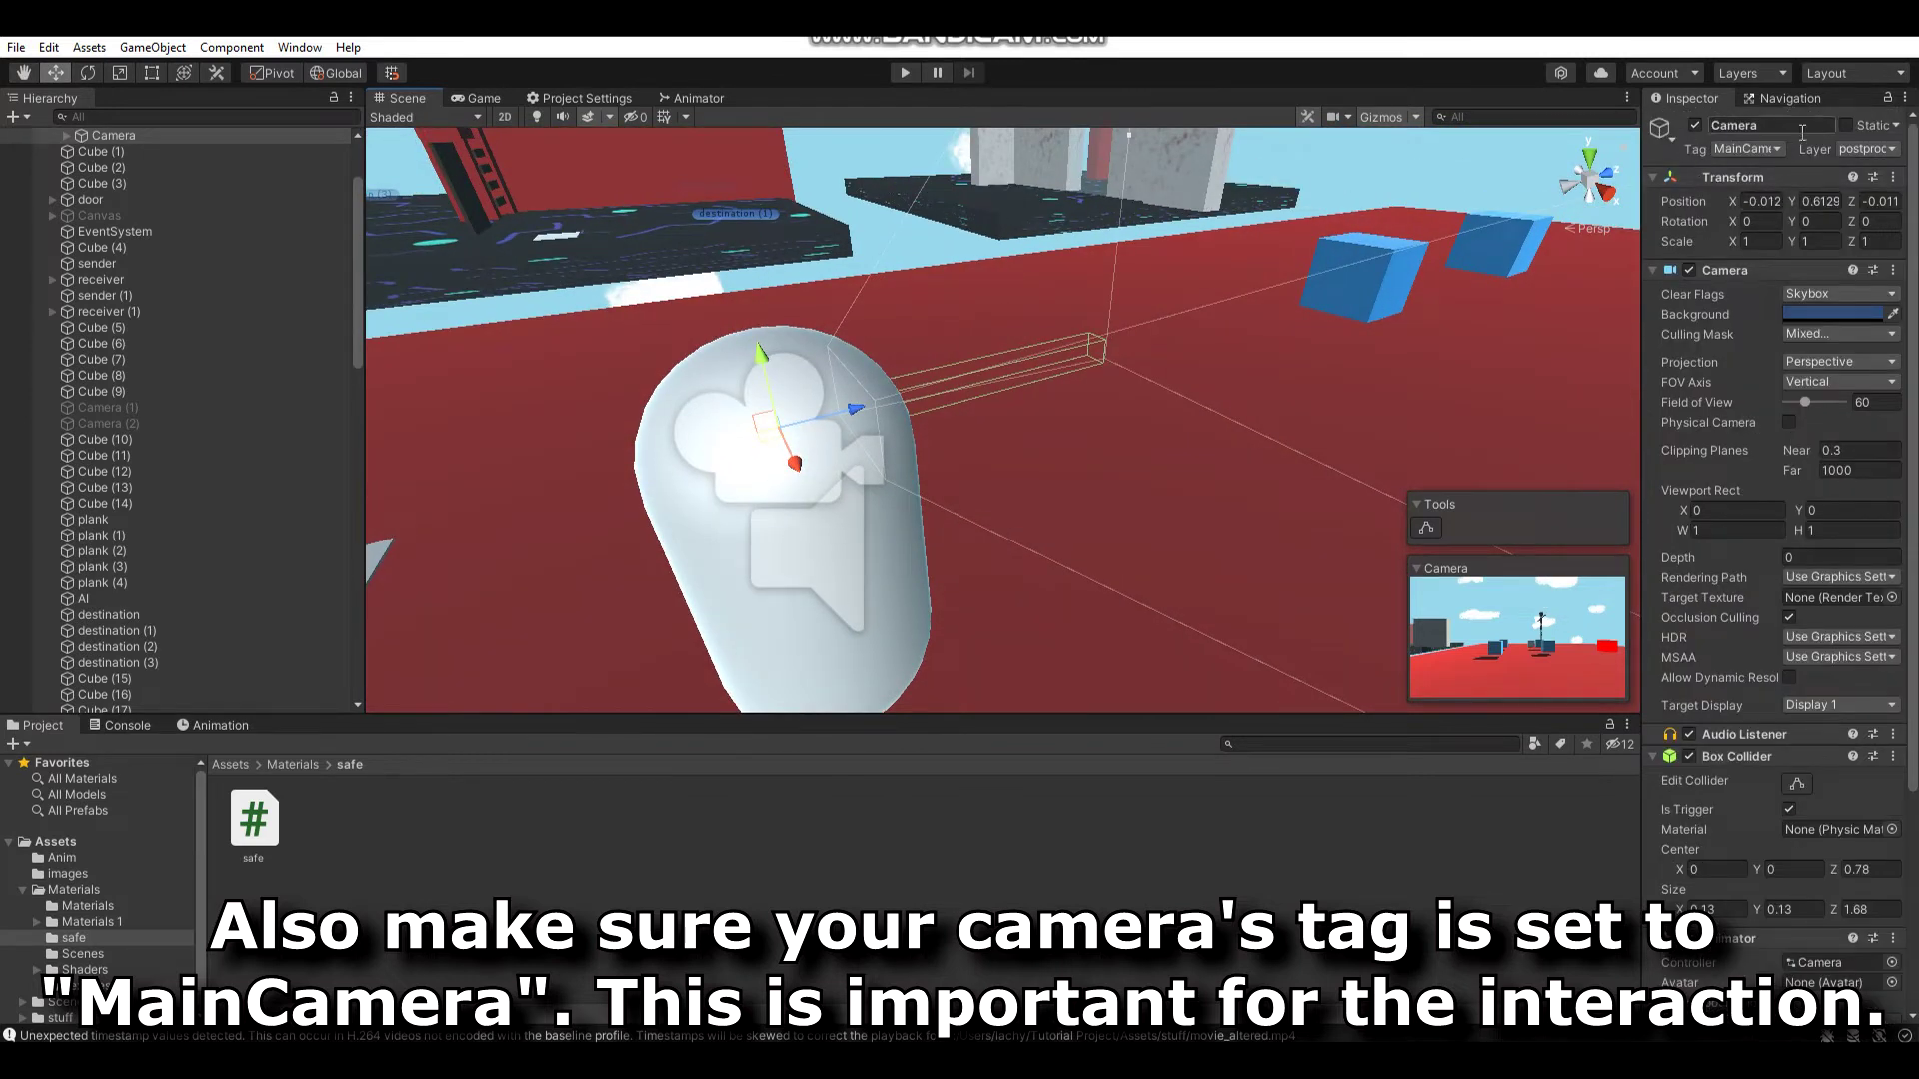
pyautogui.click(1749, 149)
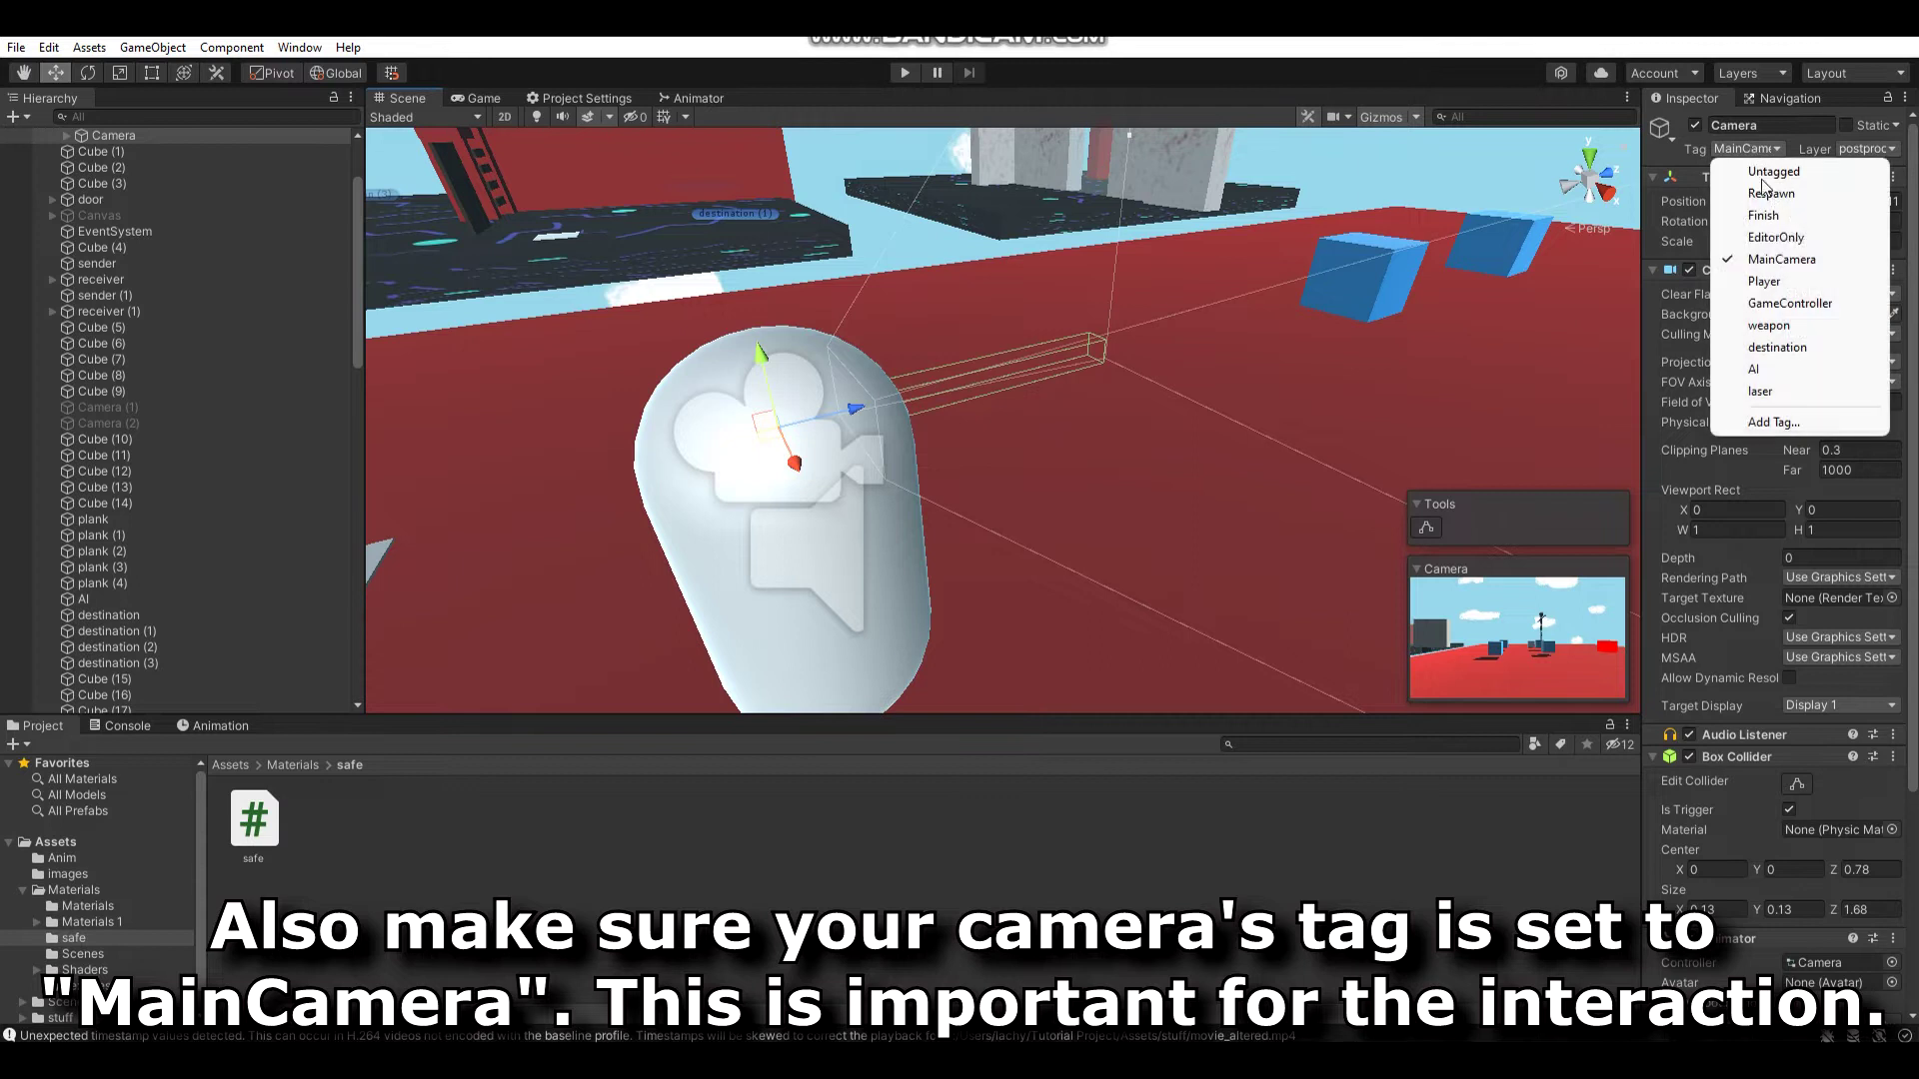
pyautogui.click(1664, 160)
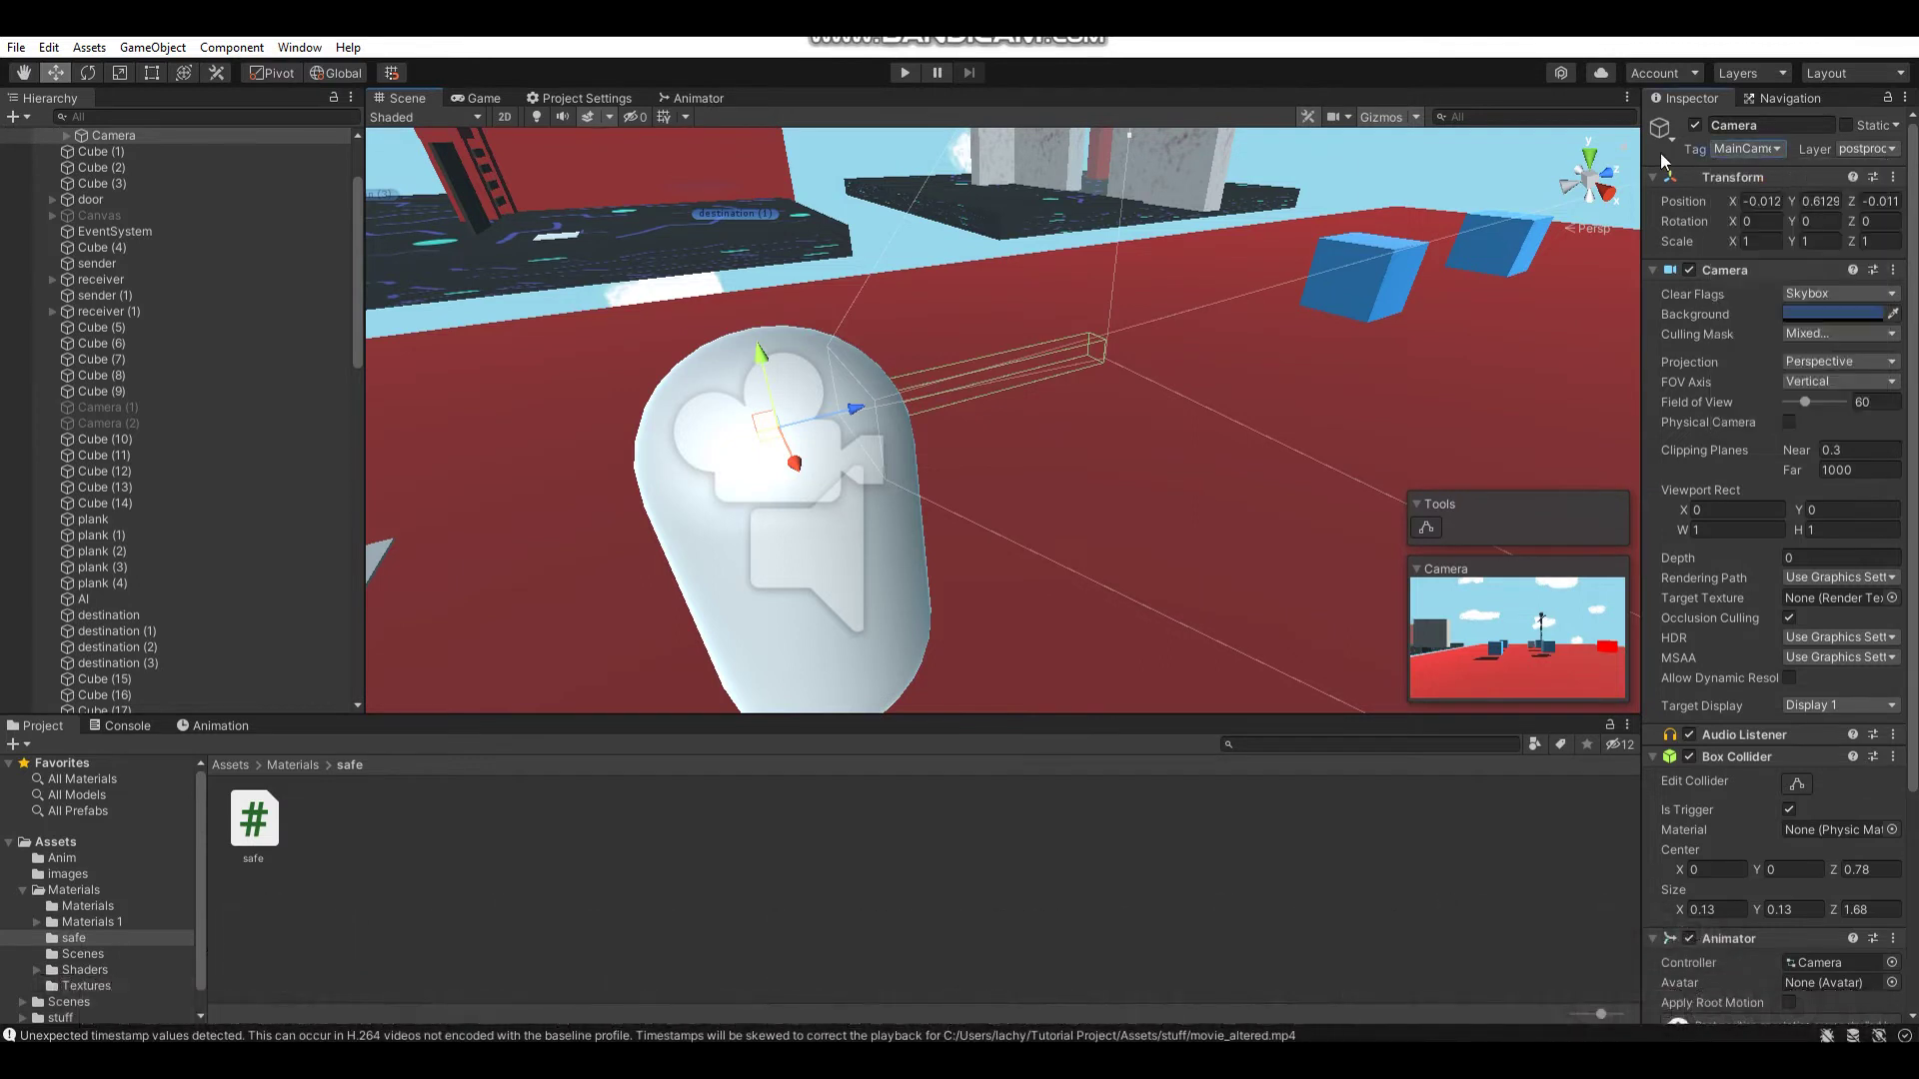
pyautogui.moveTo(1185, 322)
pyautogui.mouseDown(button='right')
pyautogui.moveTo(294, 275)
pyautogui.moveTo(690, 255)
pyautogui.mouseUp(button='right')
# Select the safe and set its Safe script Correct Code from 3000 to 9079
pyautogui.click(897, 382)
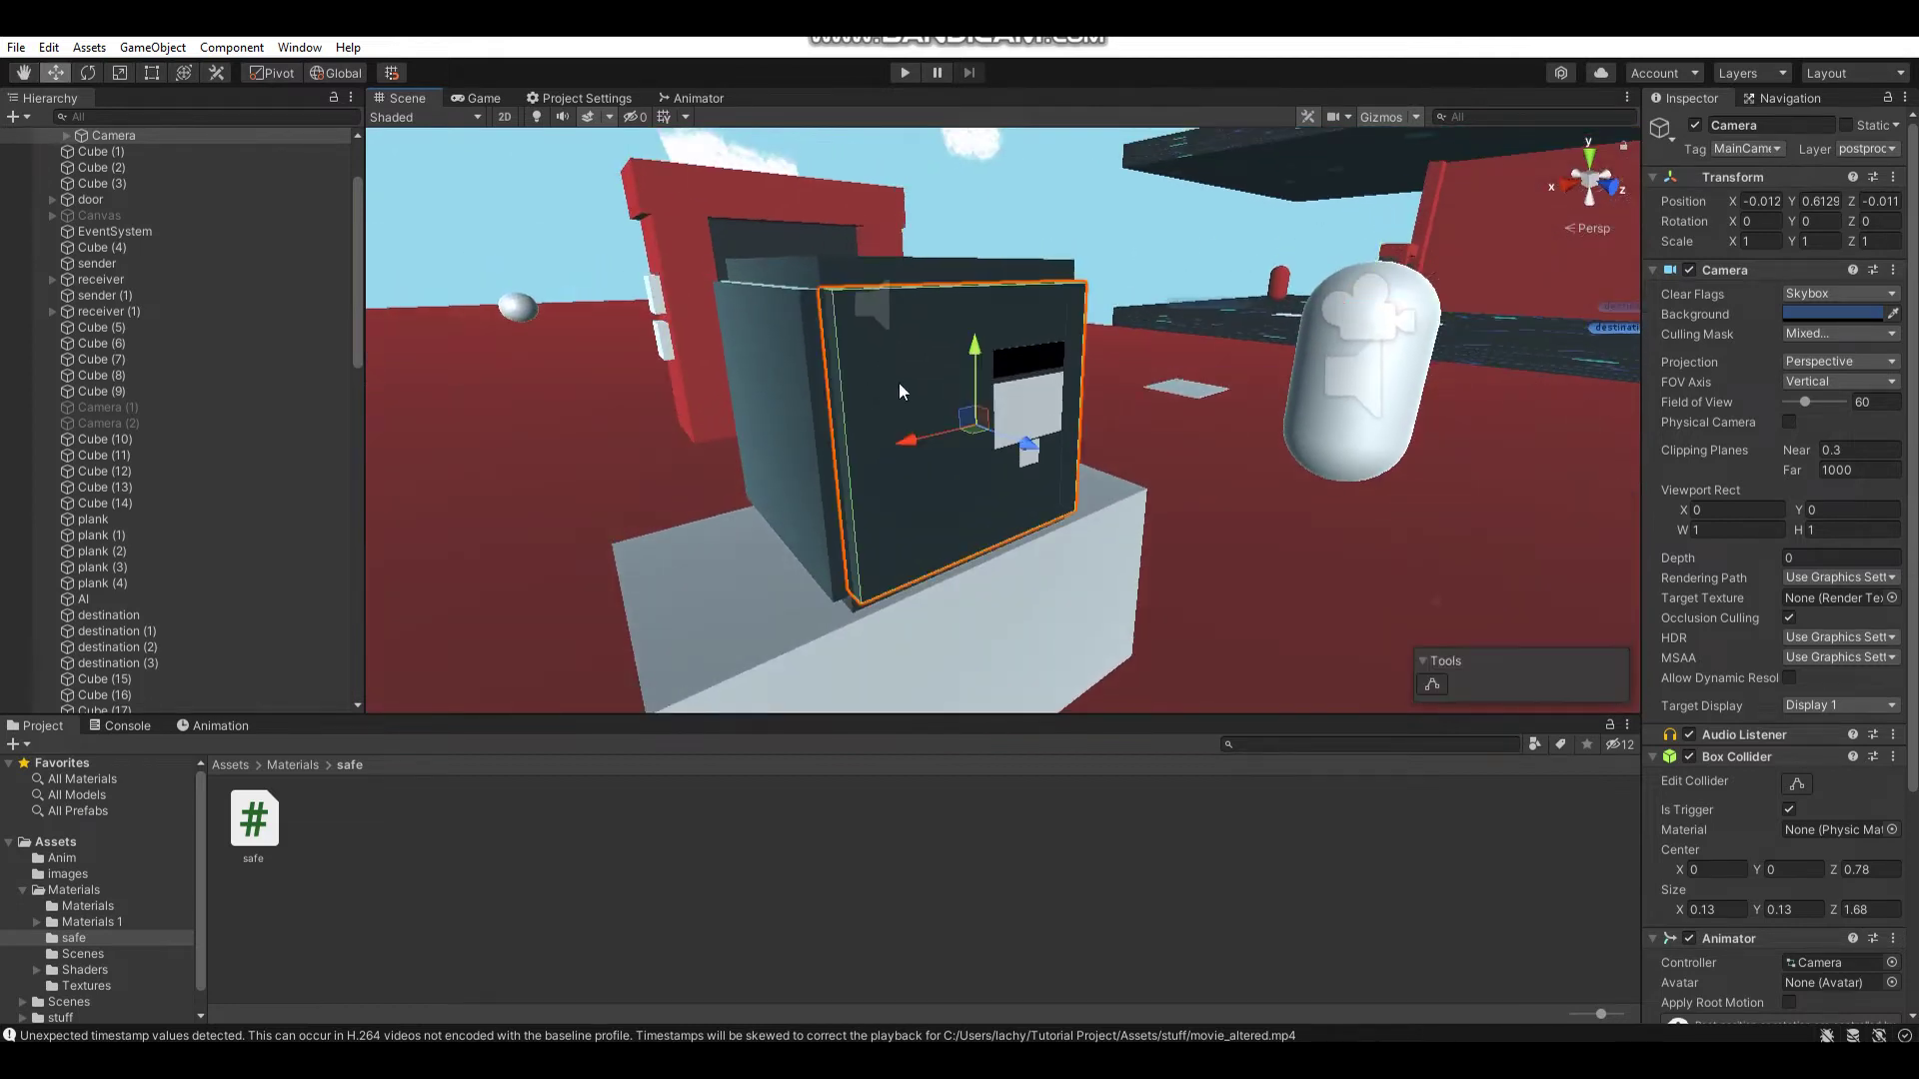
pyautogui.click(190, 592)
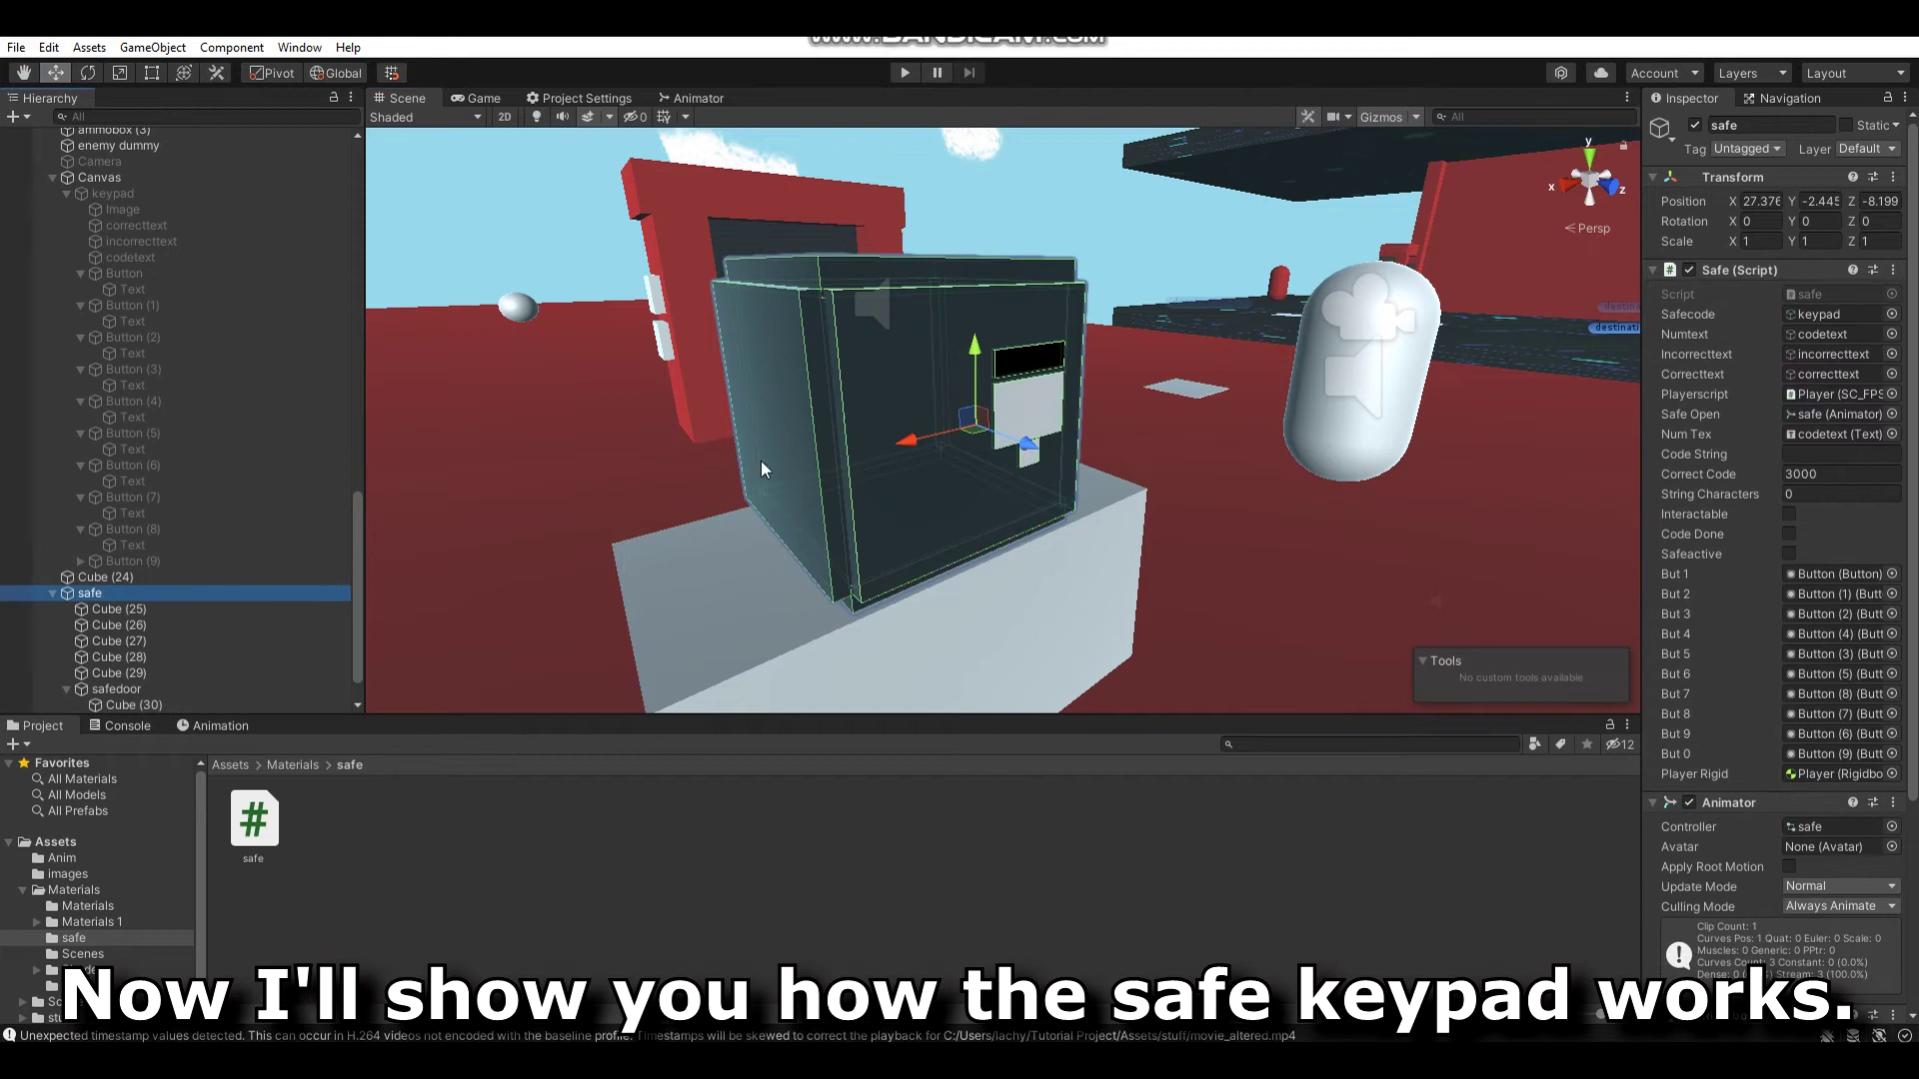
pyautogui.keyDown('alt'); pyautogui.moveTo(955, 464); pyautogui.dragTo(837, 500); pyautogui.keyUp('alt')
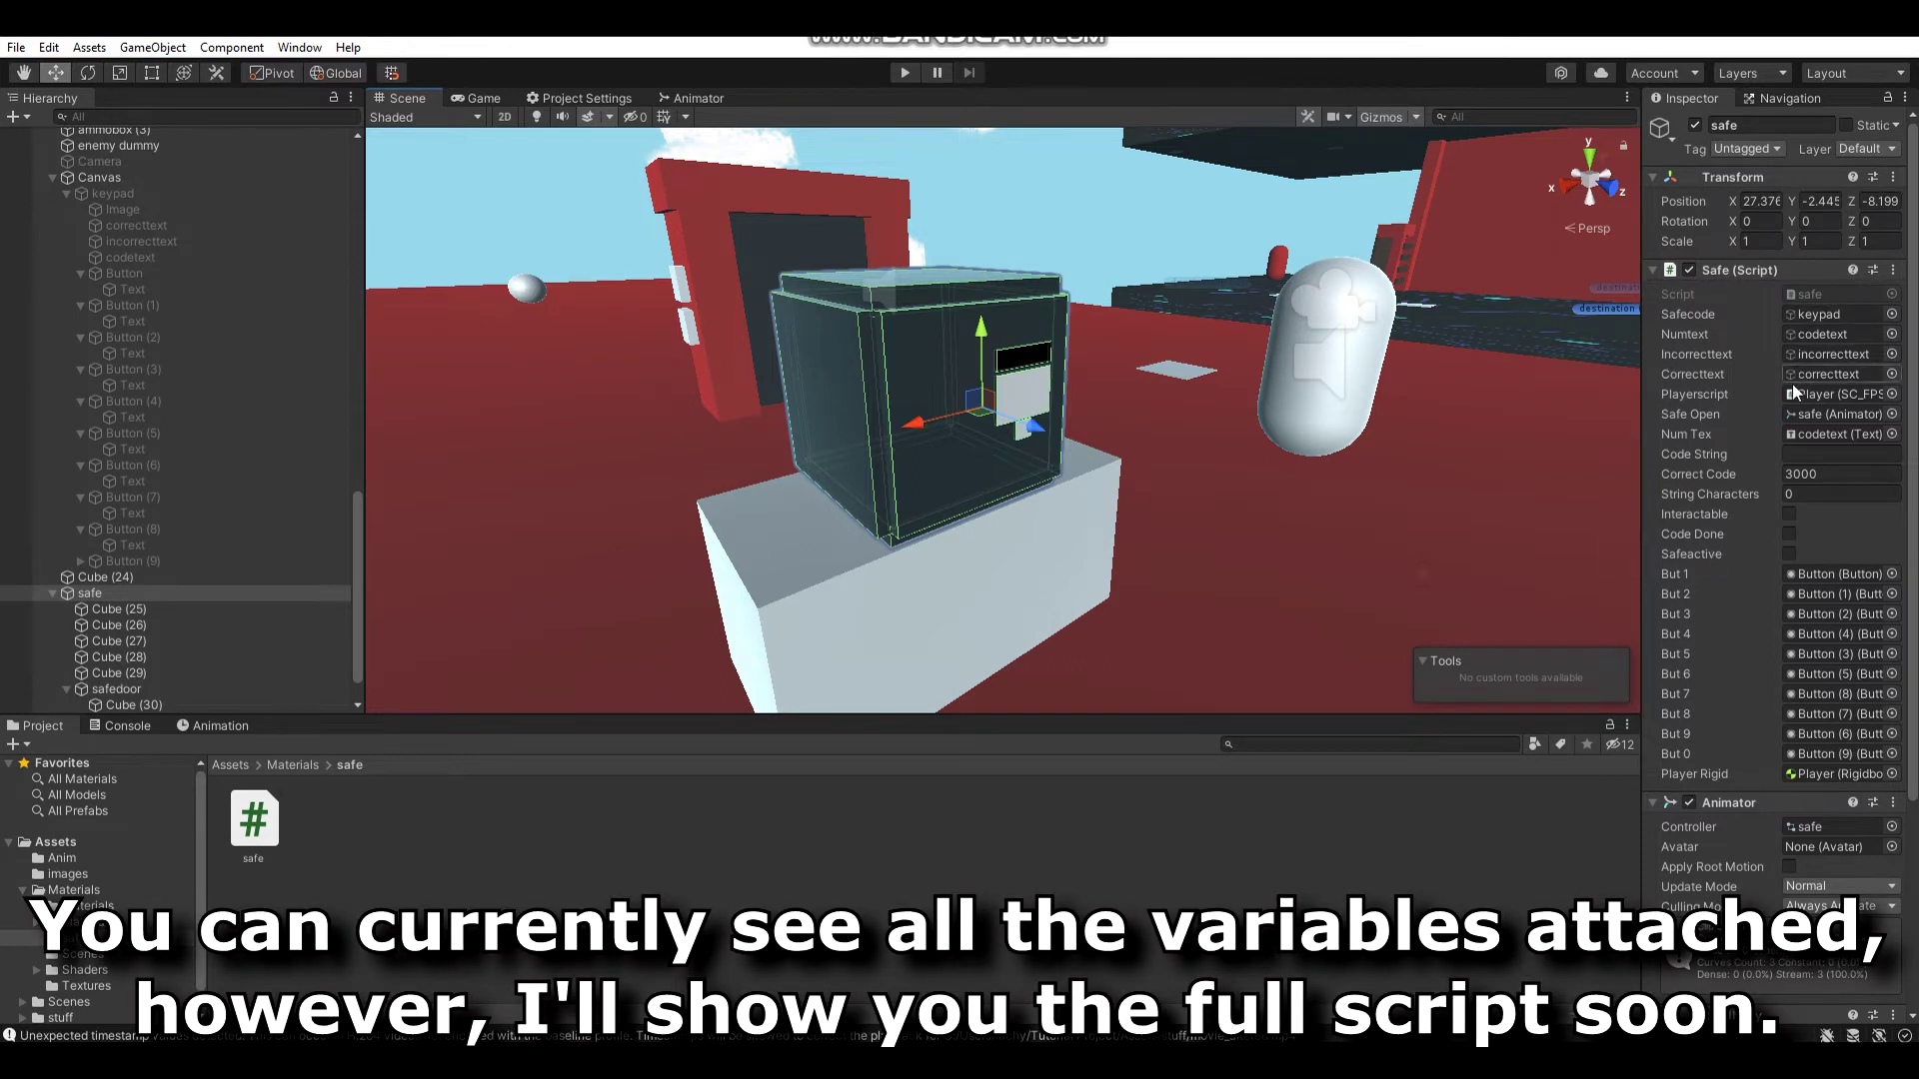
pyautogui.click(1789, 473)
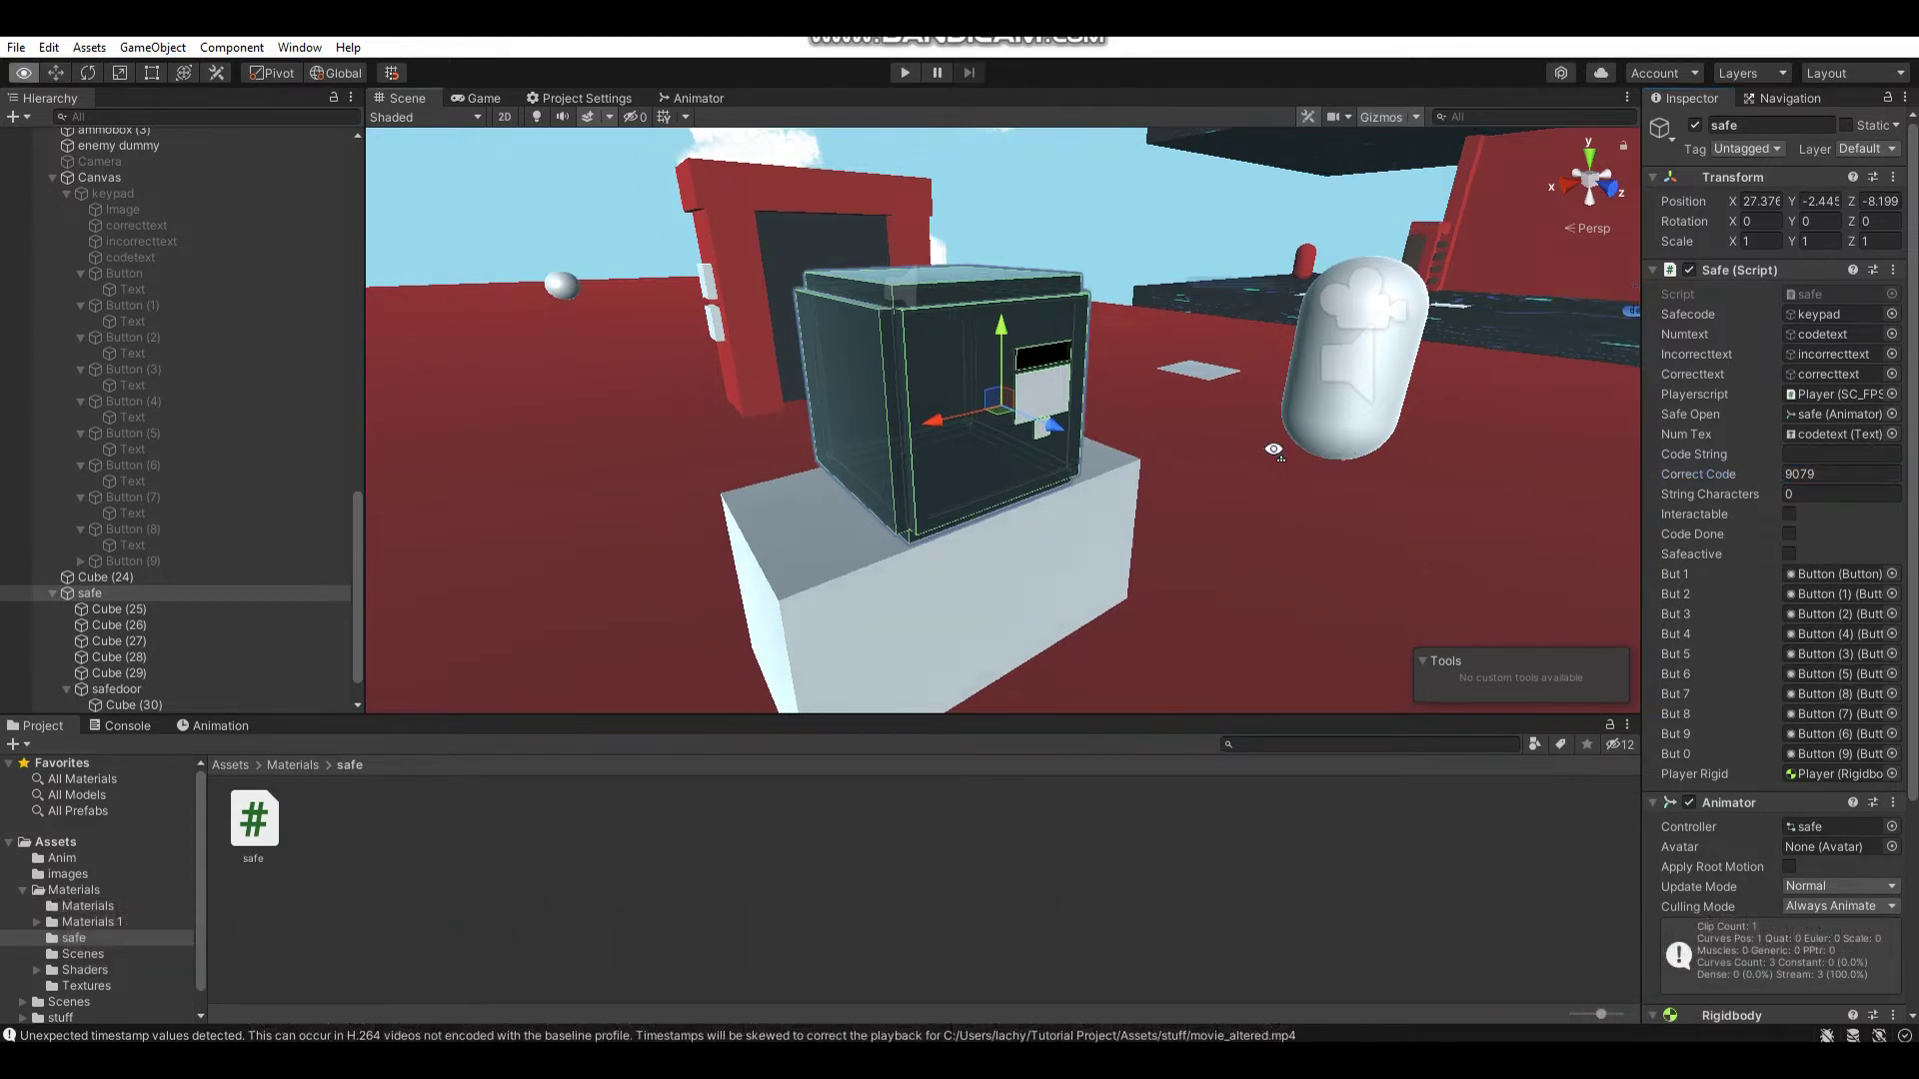
pyautogui.scroll(-5, 1713, 465)
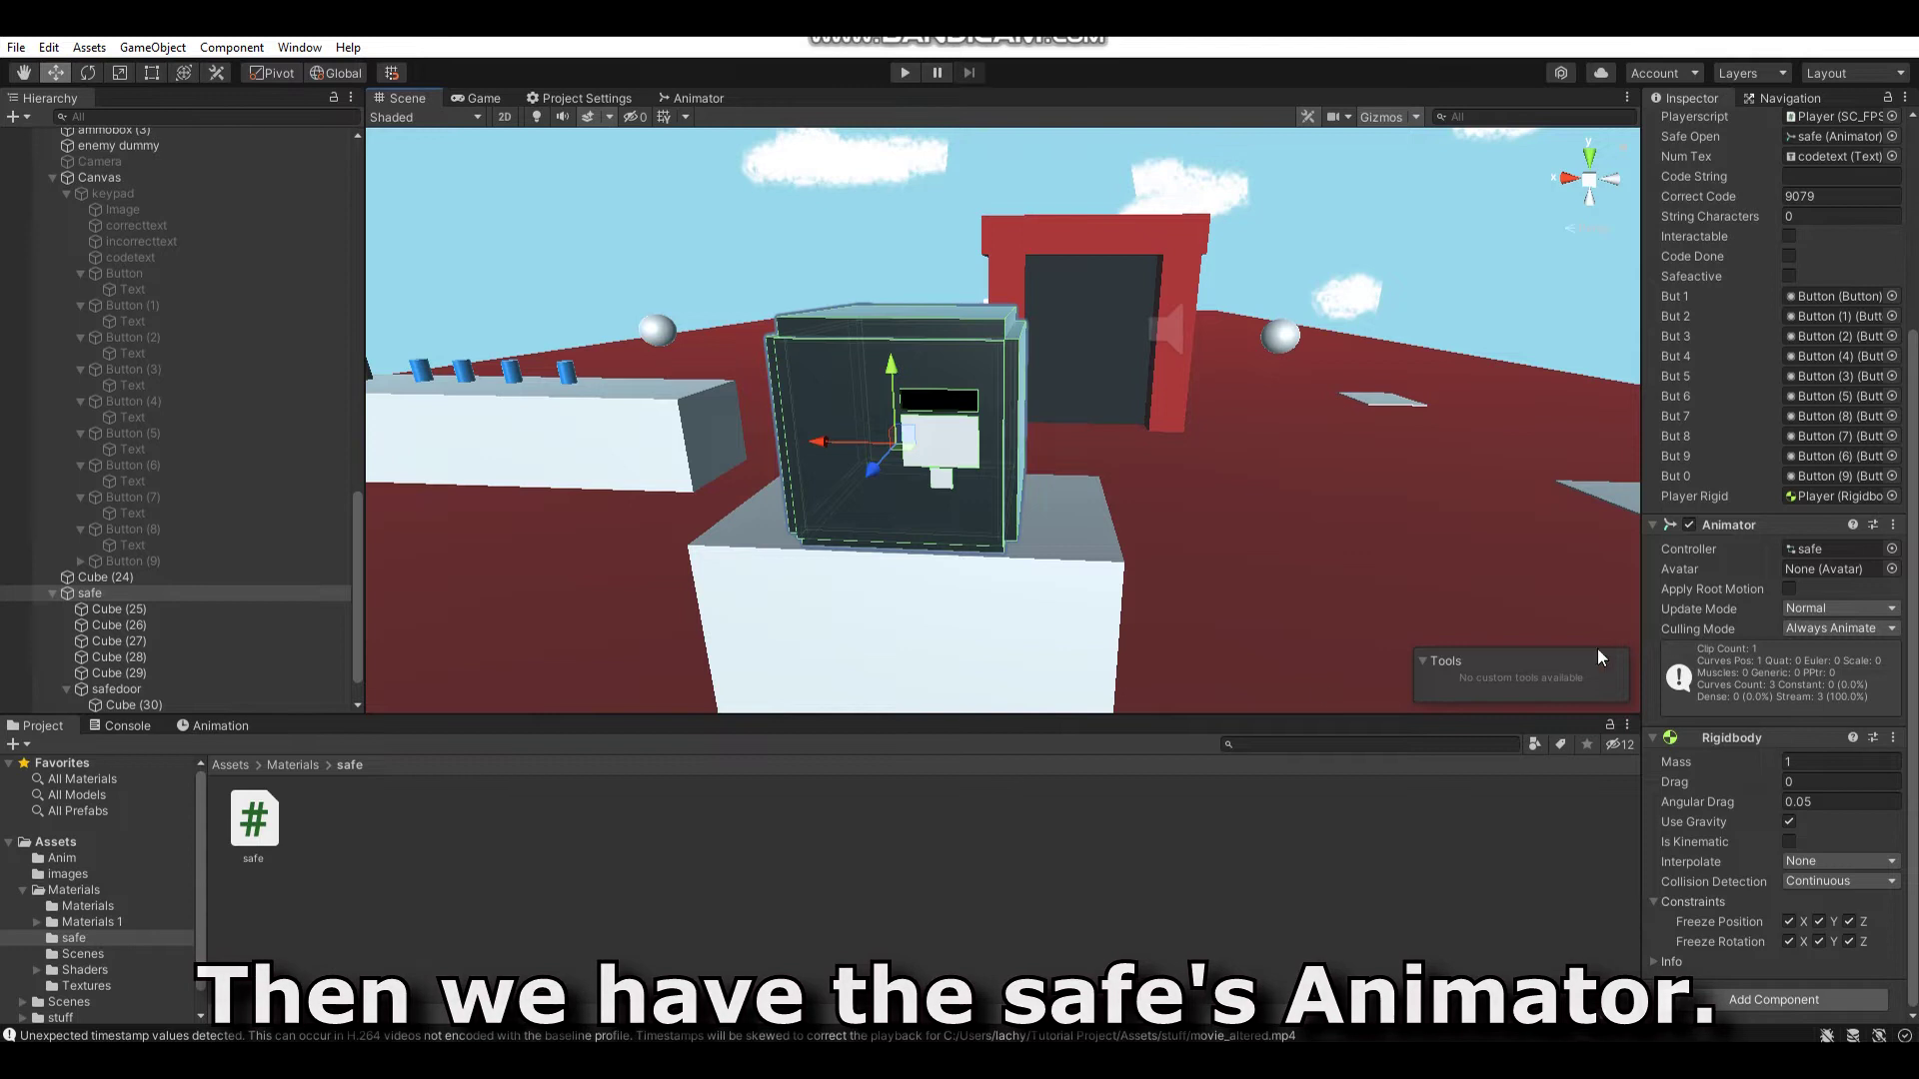
# Preview the safeOpen door animation and inspect the Animator's New State and its transition to safeOpen
pyautogui.click(240, 728)
pyautogui.click(147, 746)
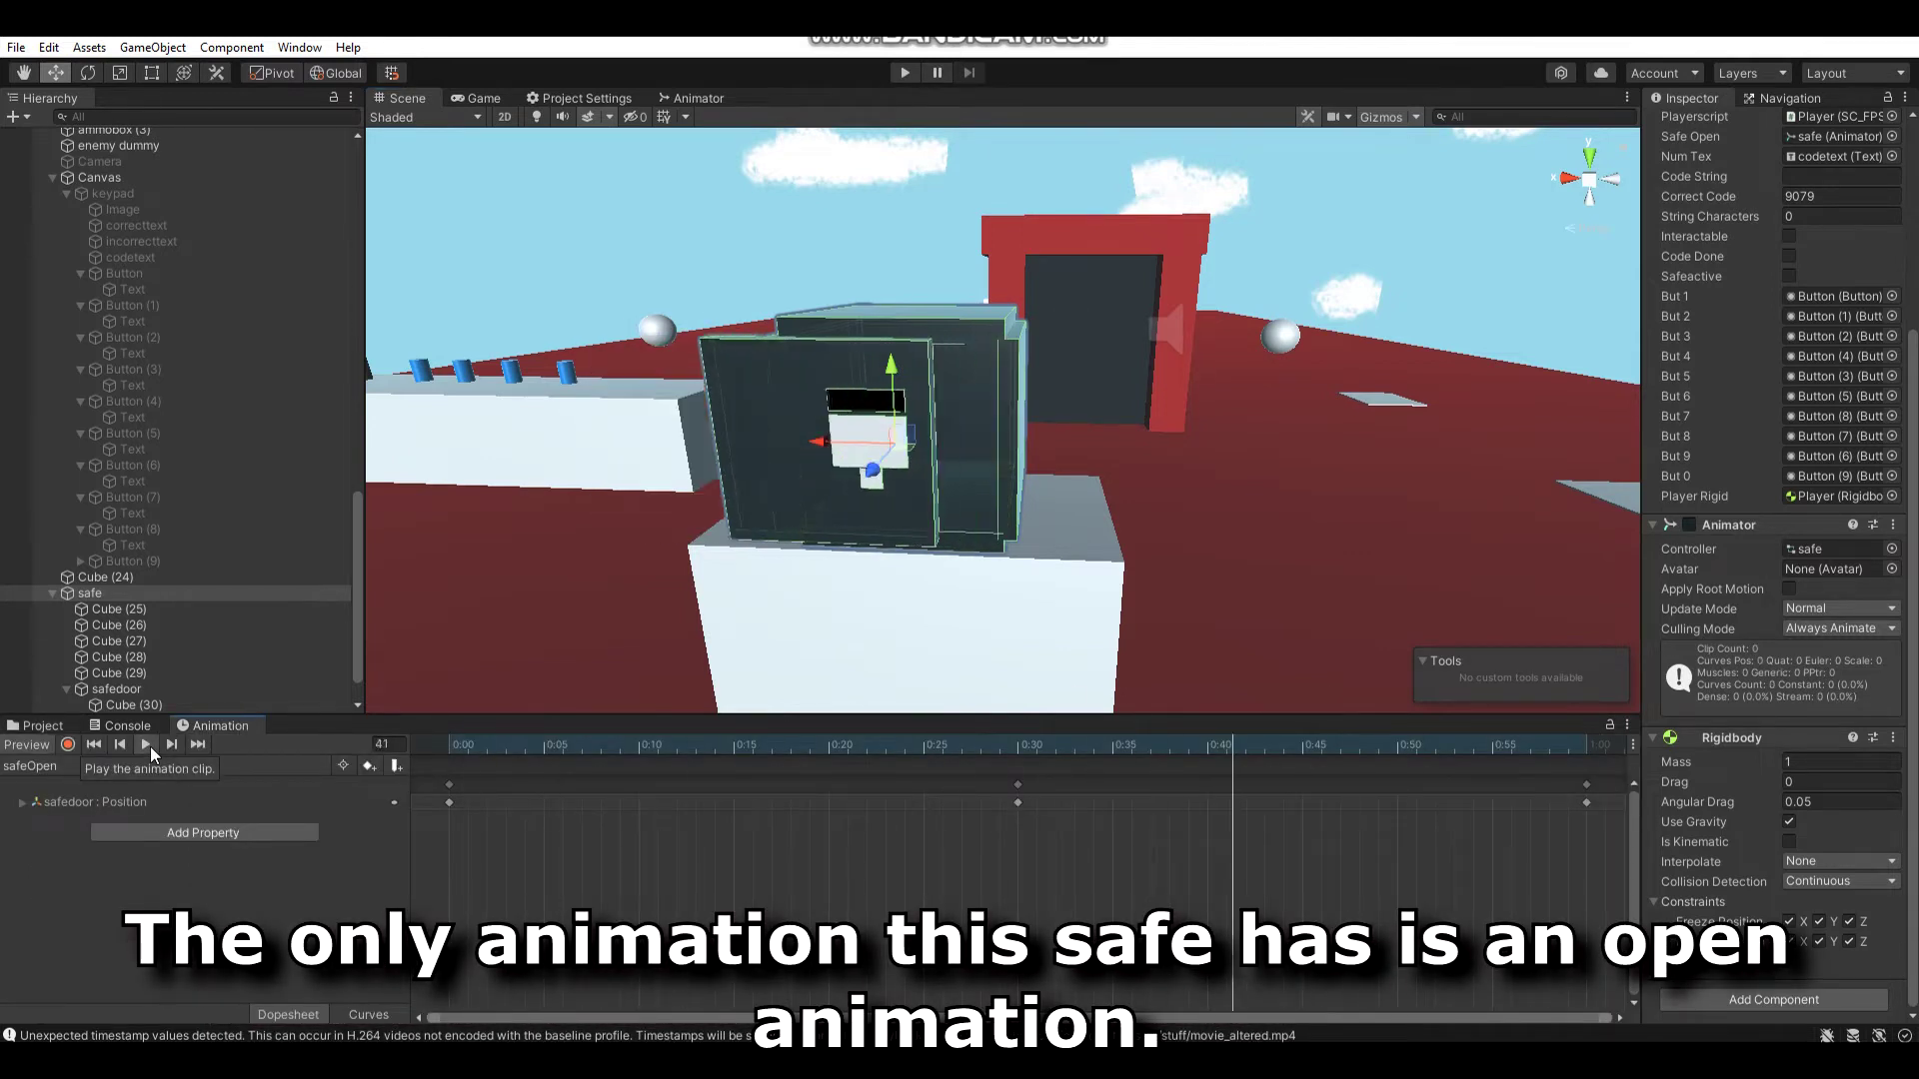
pyautogui.click(699, 98)
pyautogui.click(1133, 464)
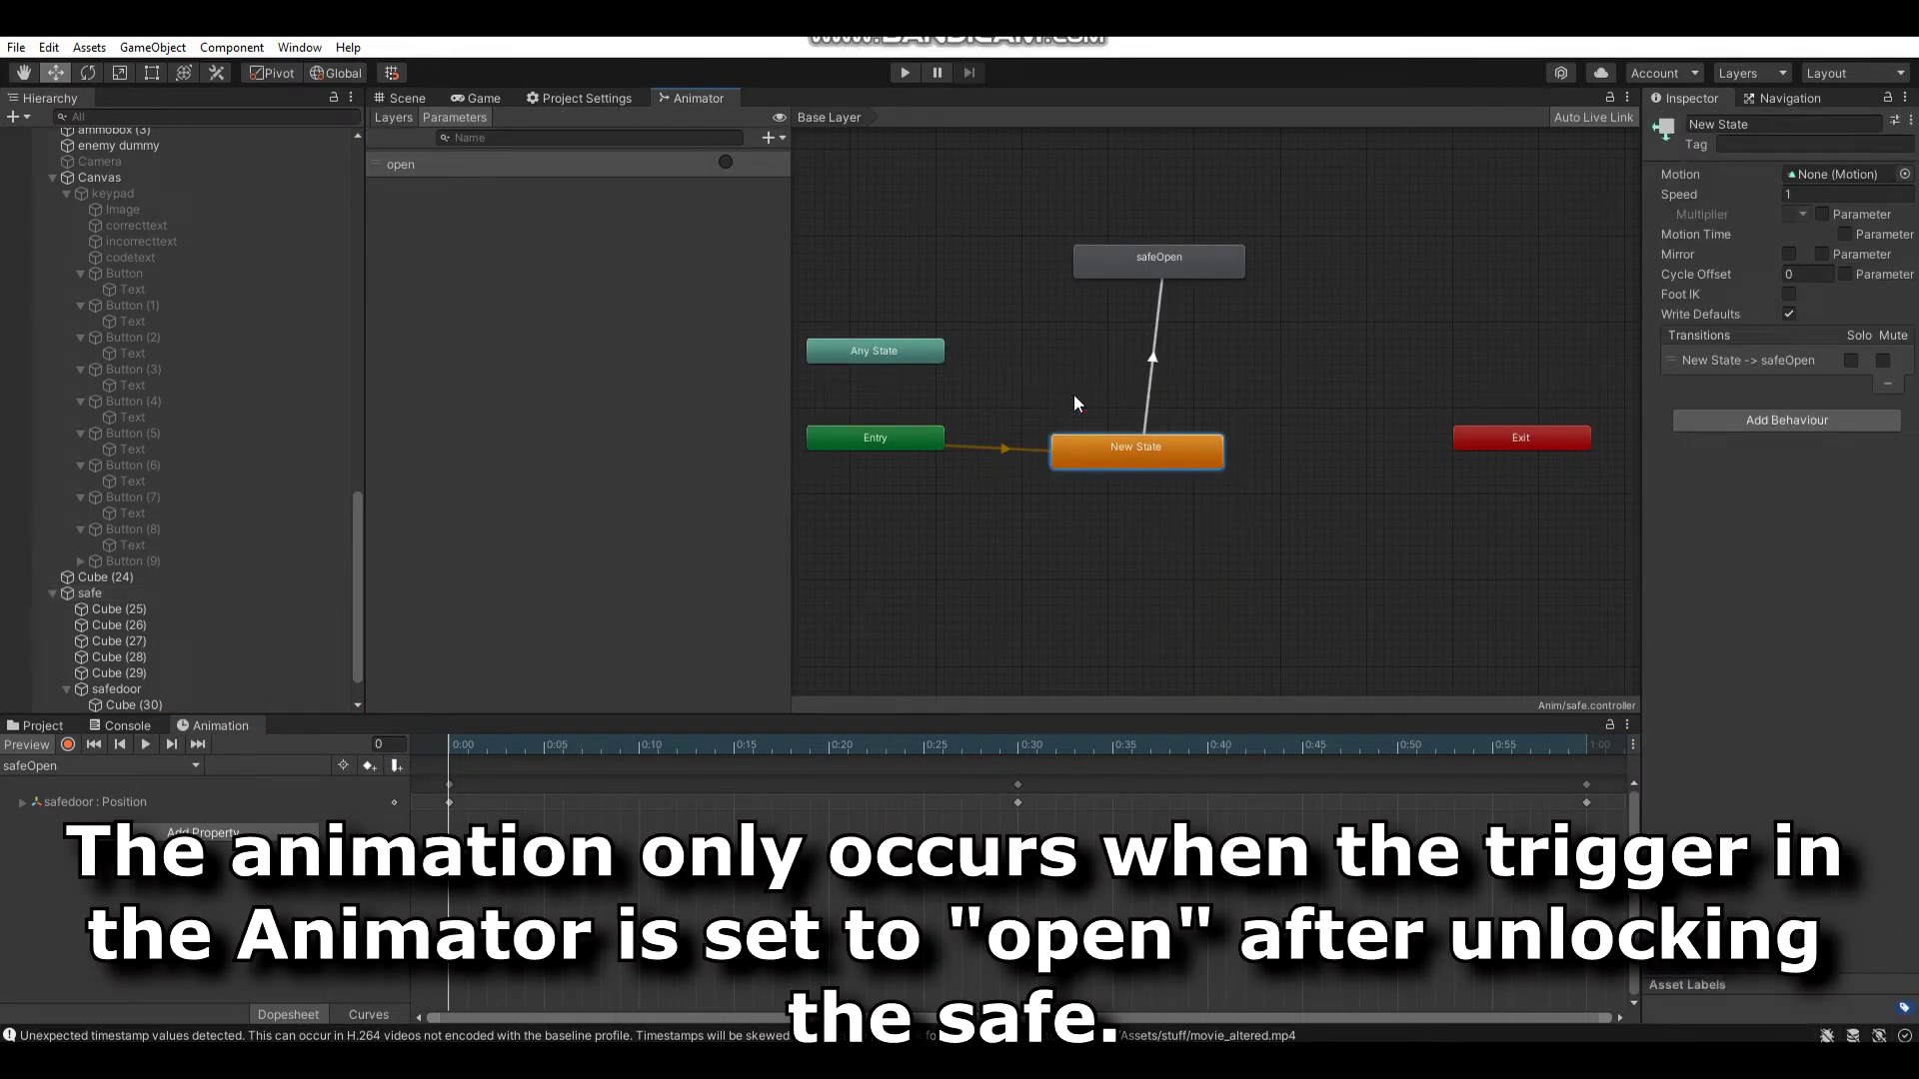
pyautogui.click(1152, 362)
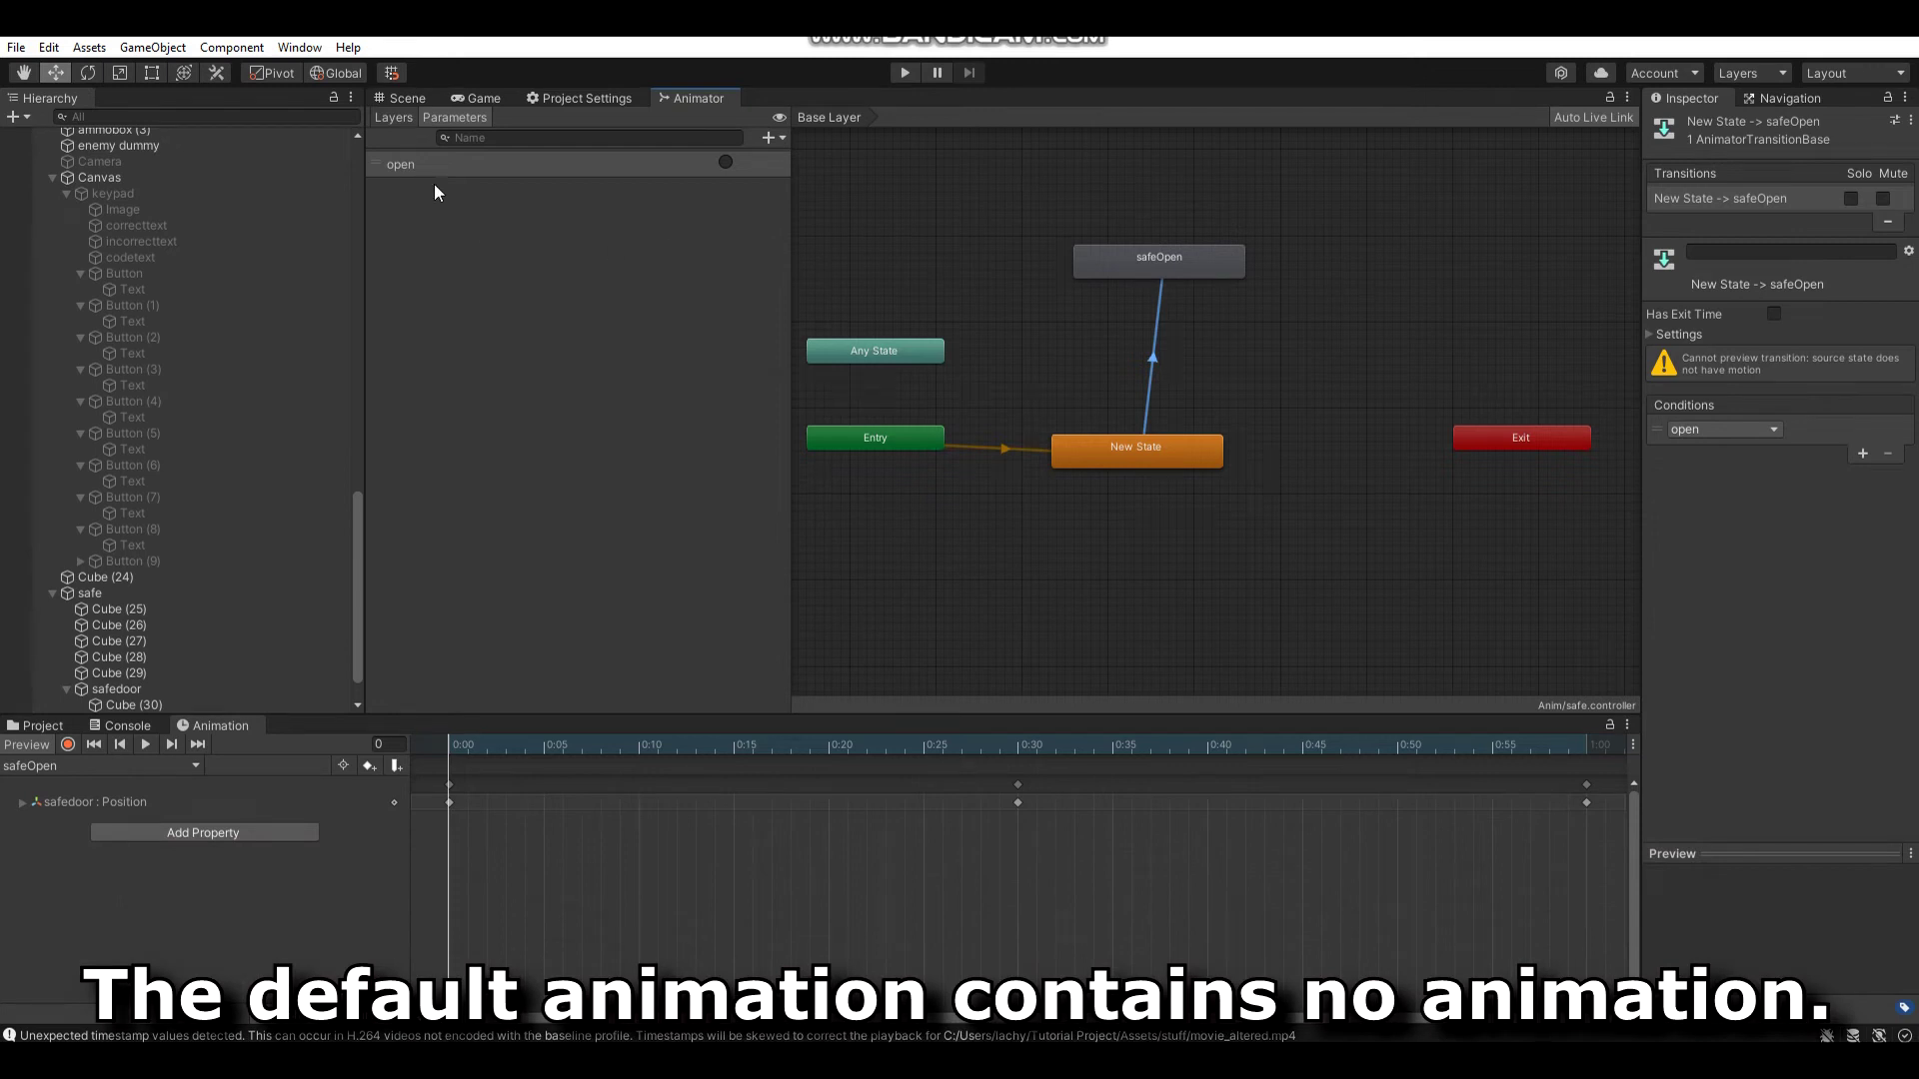
pyautogui.click(412, 96)
pyautogui.click(841, 376)
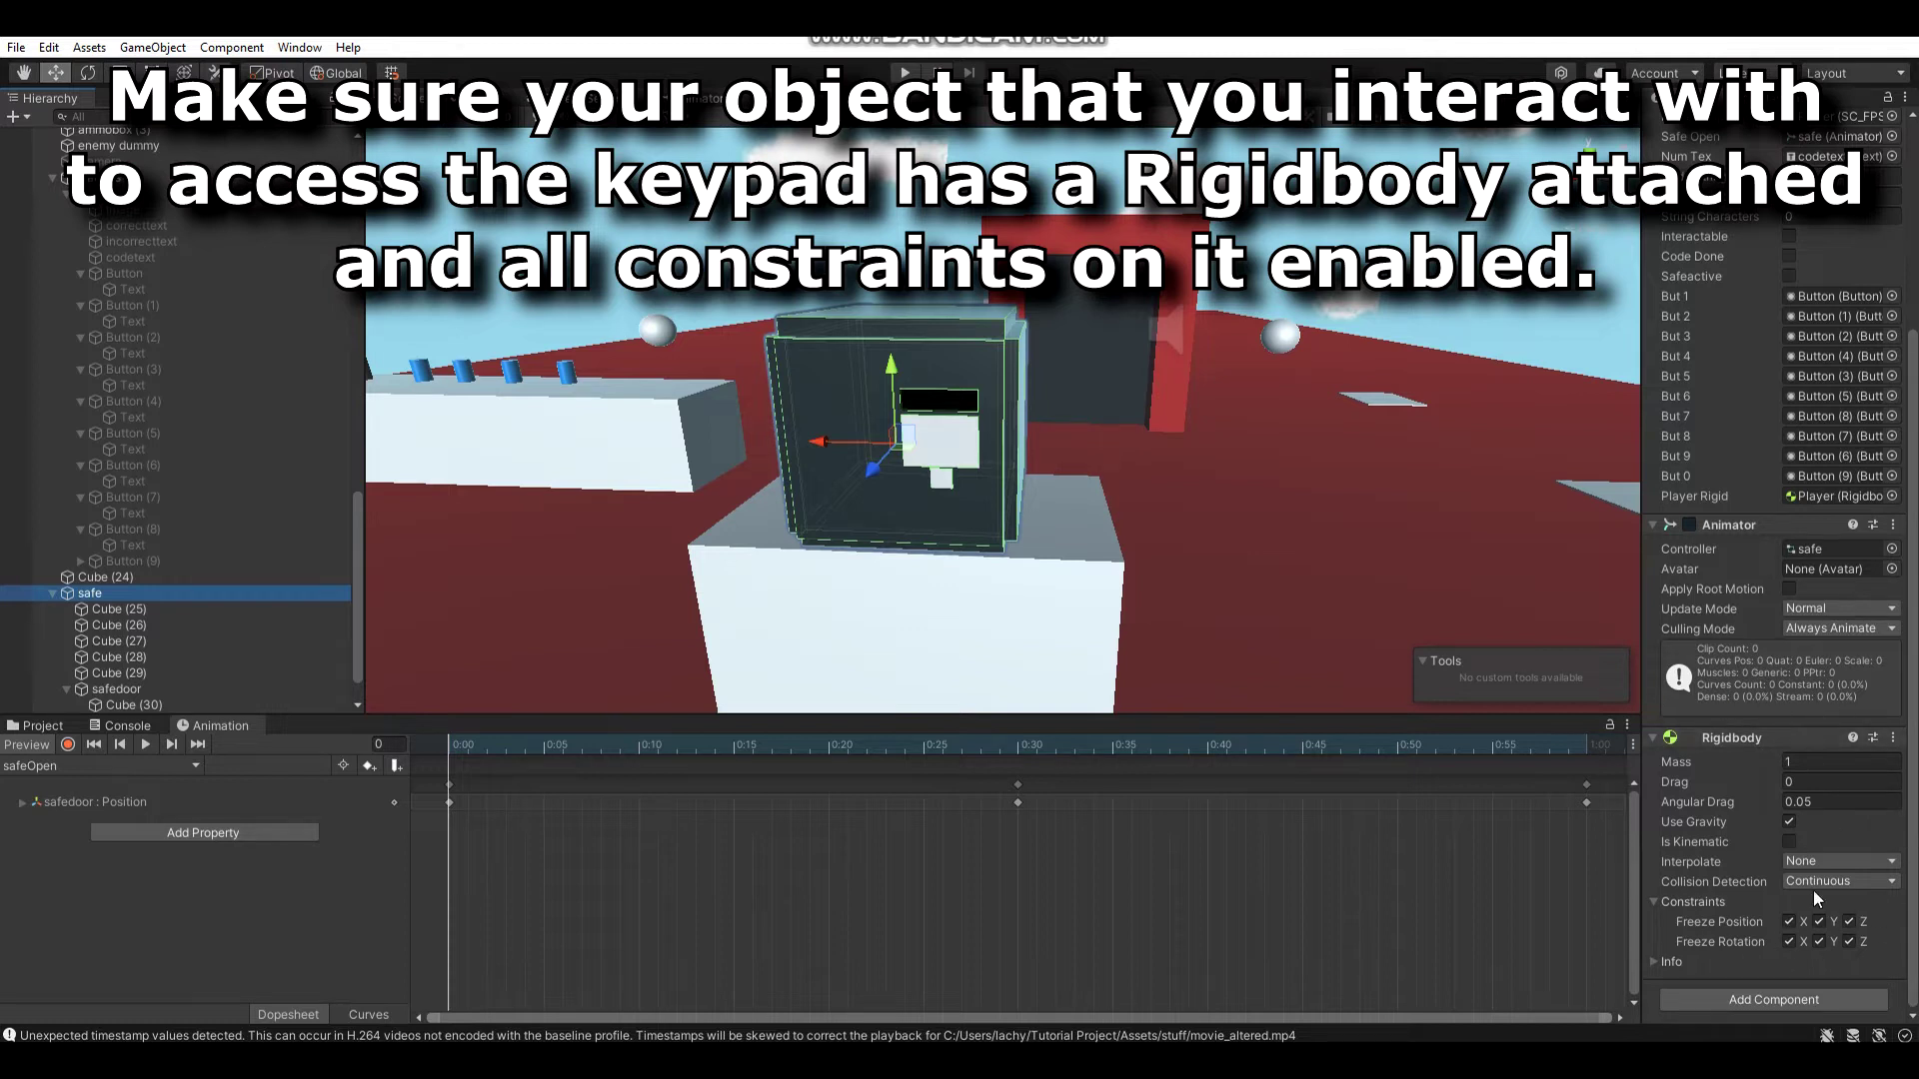
# Activate the keypad object and view it in the Game tab with its 0000 display
pyautogui.moveTo(1219, 430); pyautogui.dragTo(1197, 417, button='right')
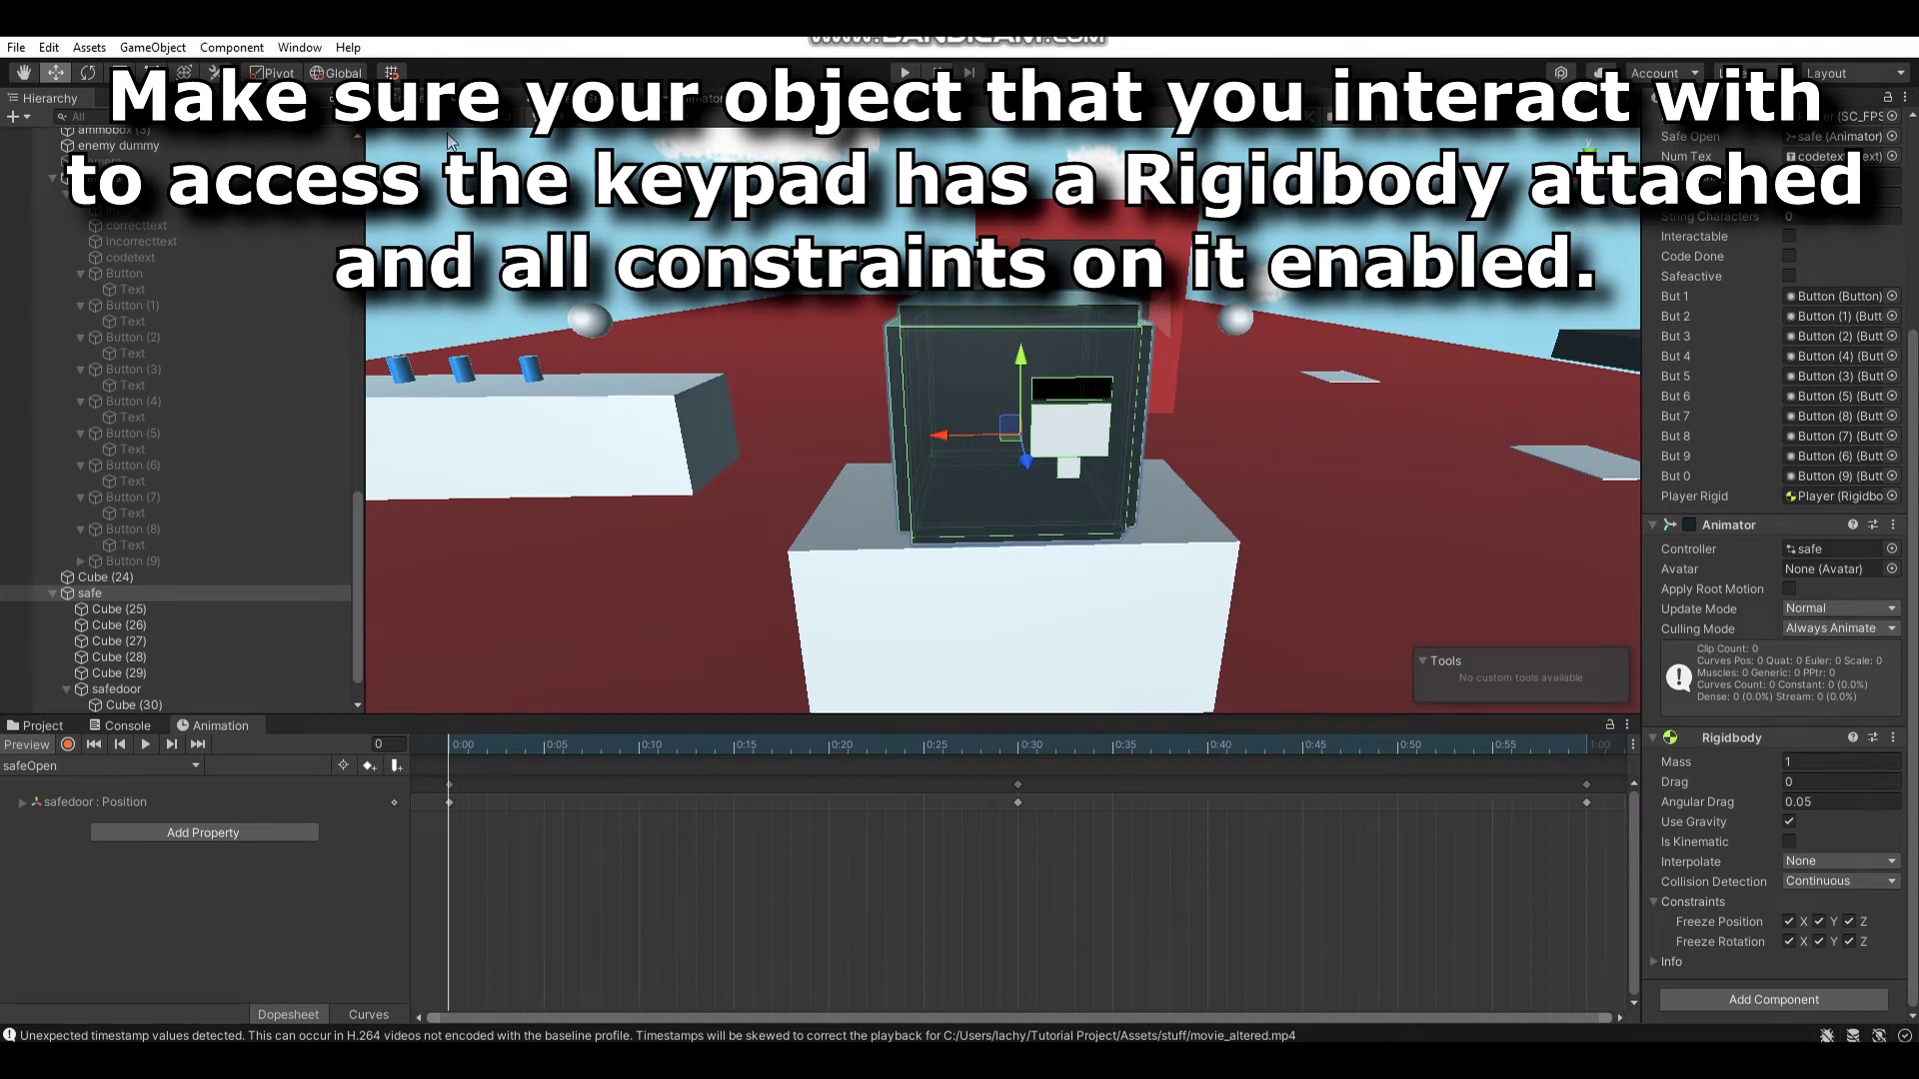
pyautogui.click(220, 198)
pyautogui.click(1695, 123)
pyautogui.click(508, 100)
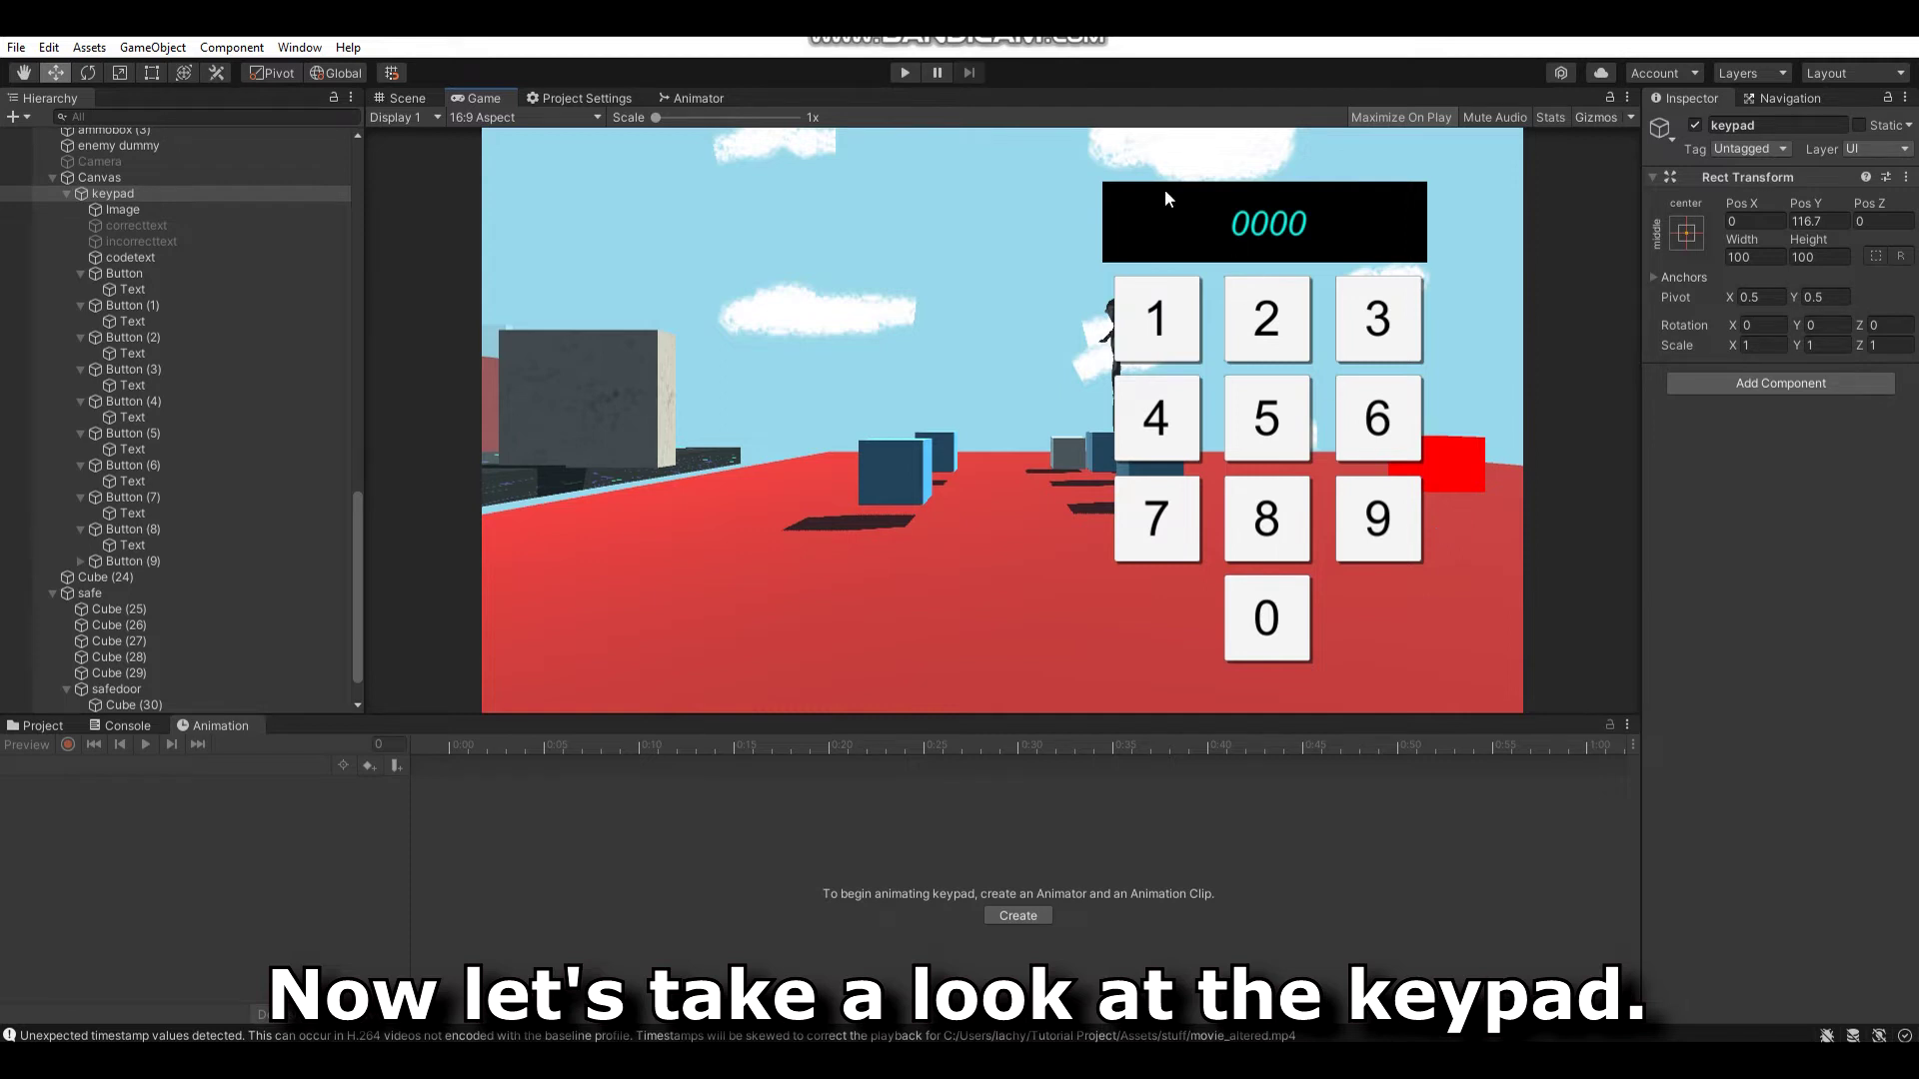
# Check that the first keypad Button's On Click event calls safe > pressedOne
pyautogui.click(212, 273)
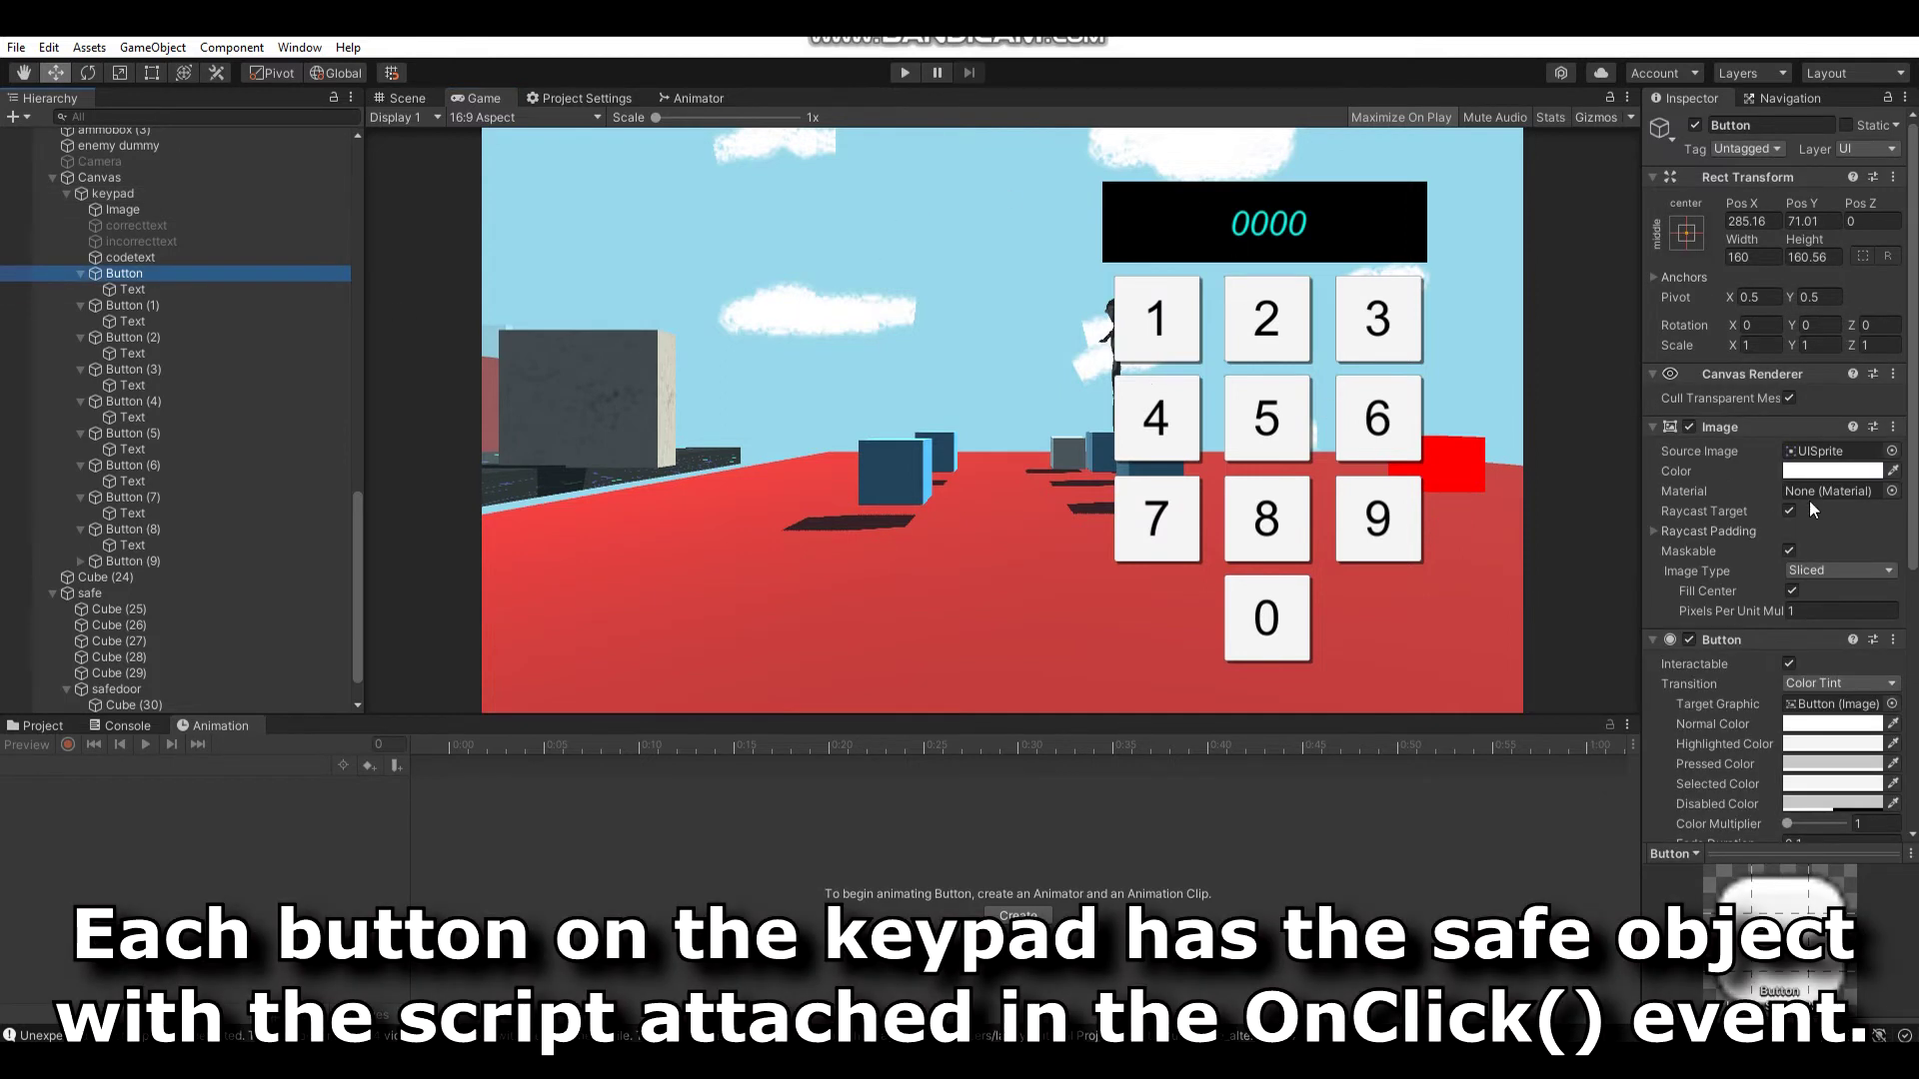
pyautogui.scroll(-5, 1809, 505)
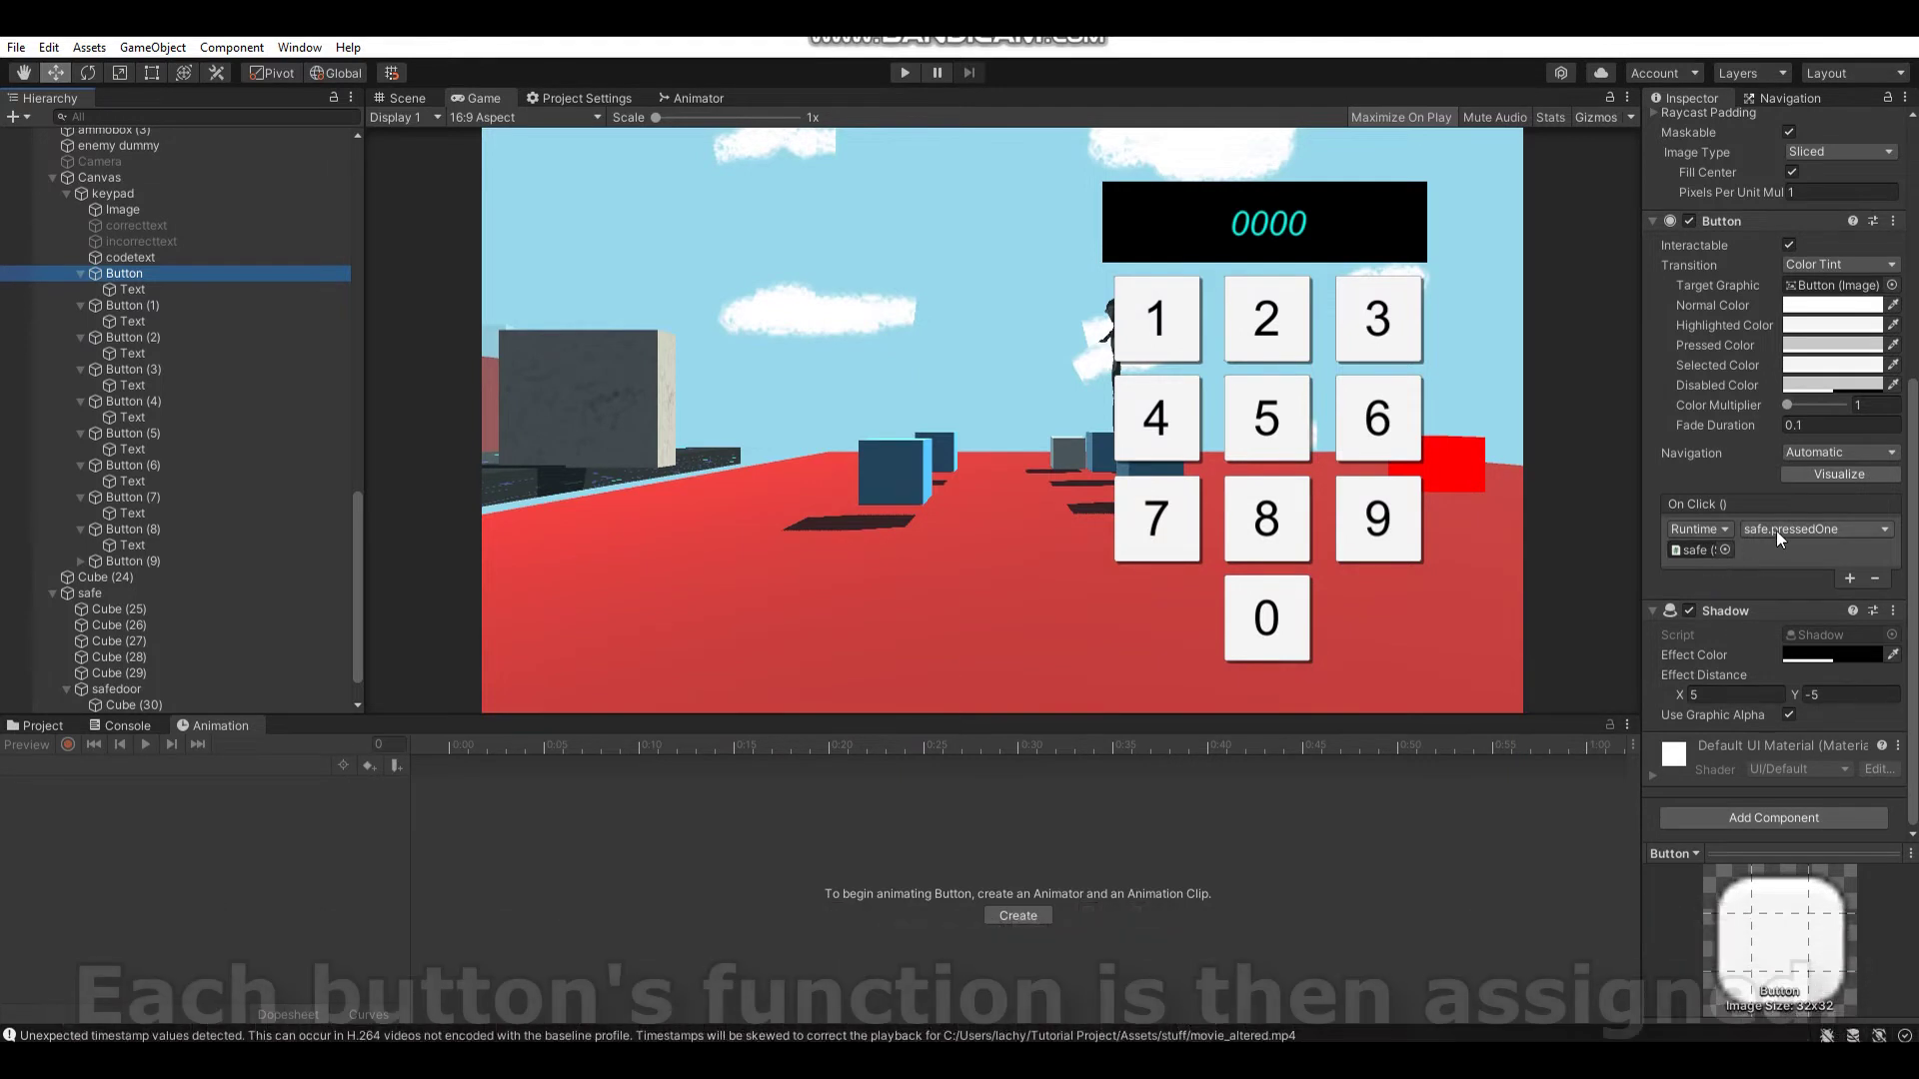
pyautogui.click(1777, 530)
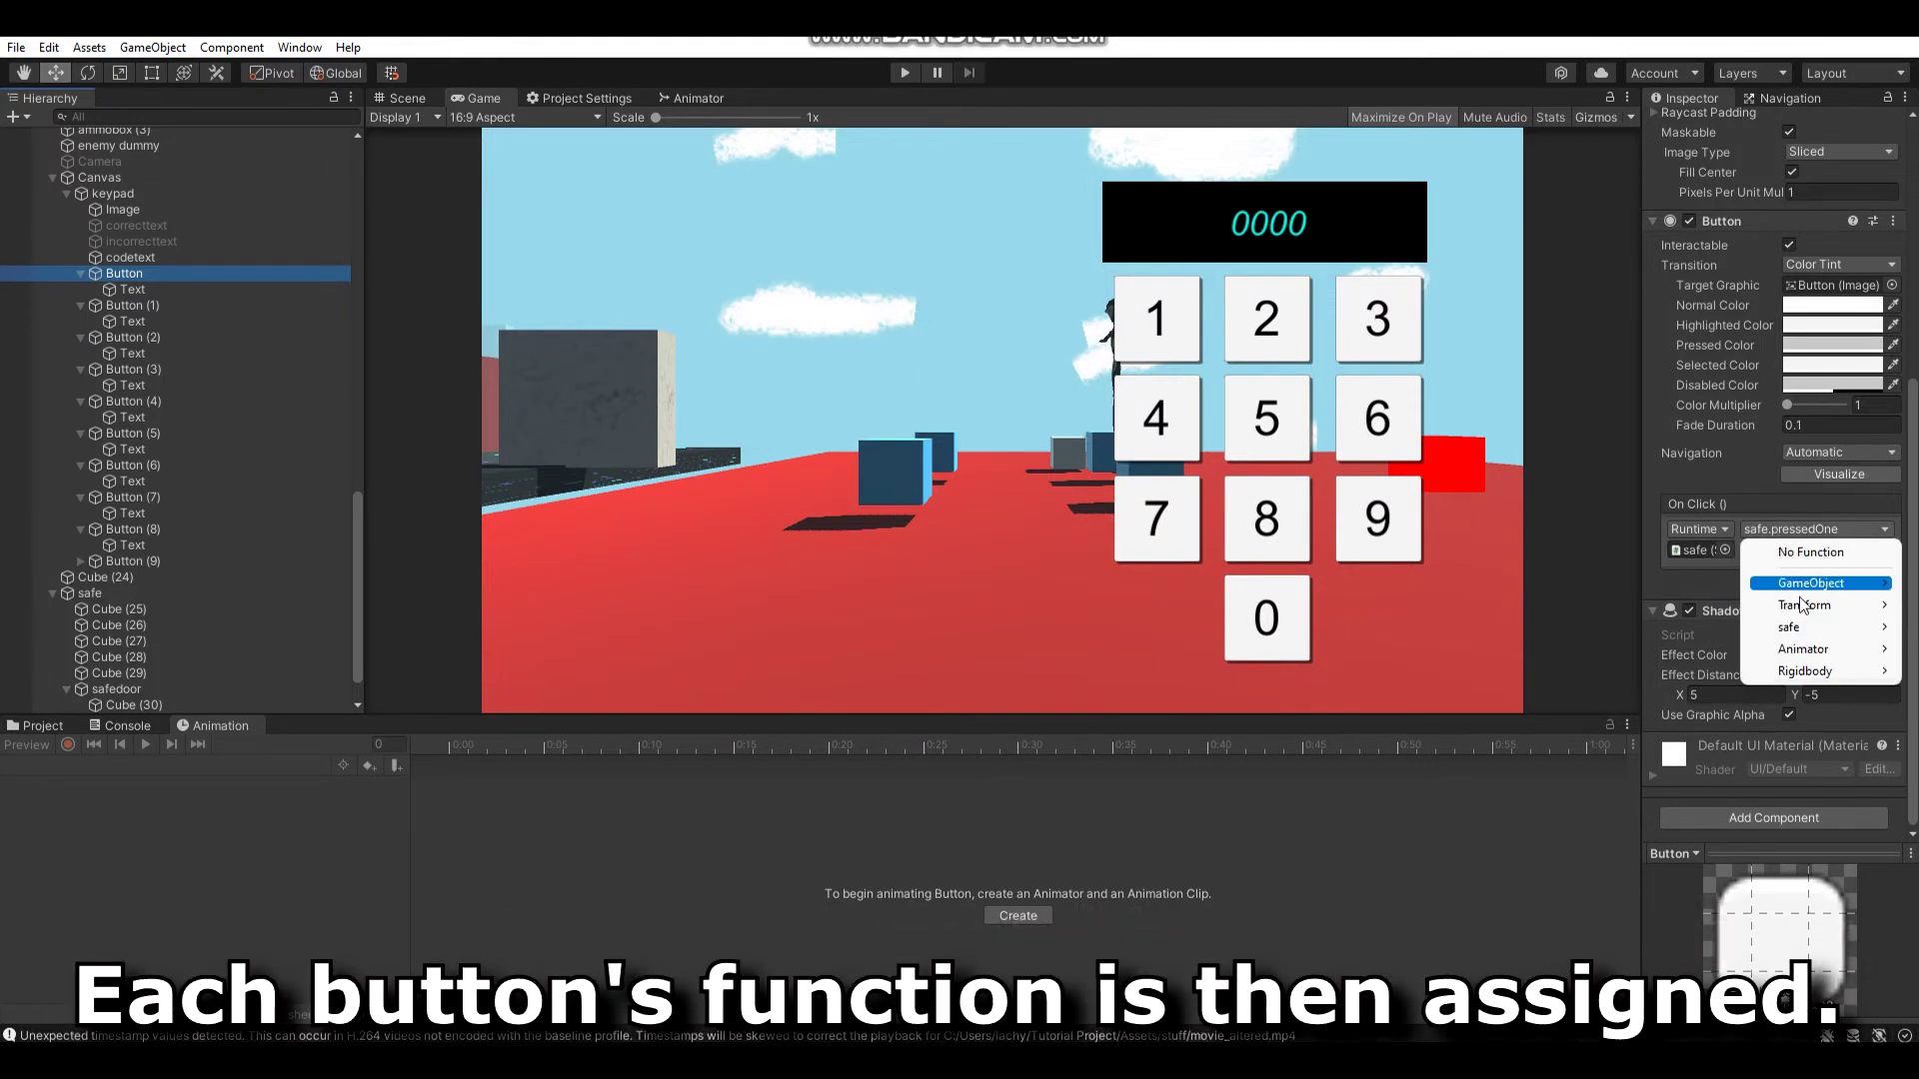
pyautogui.moveTo(1805, 628)
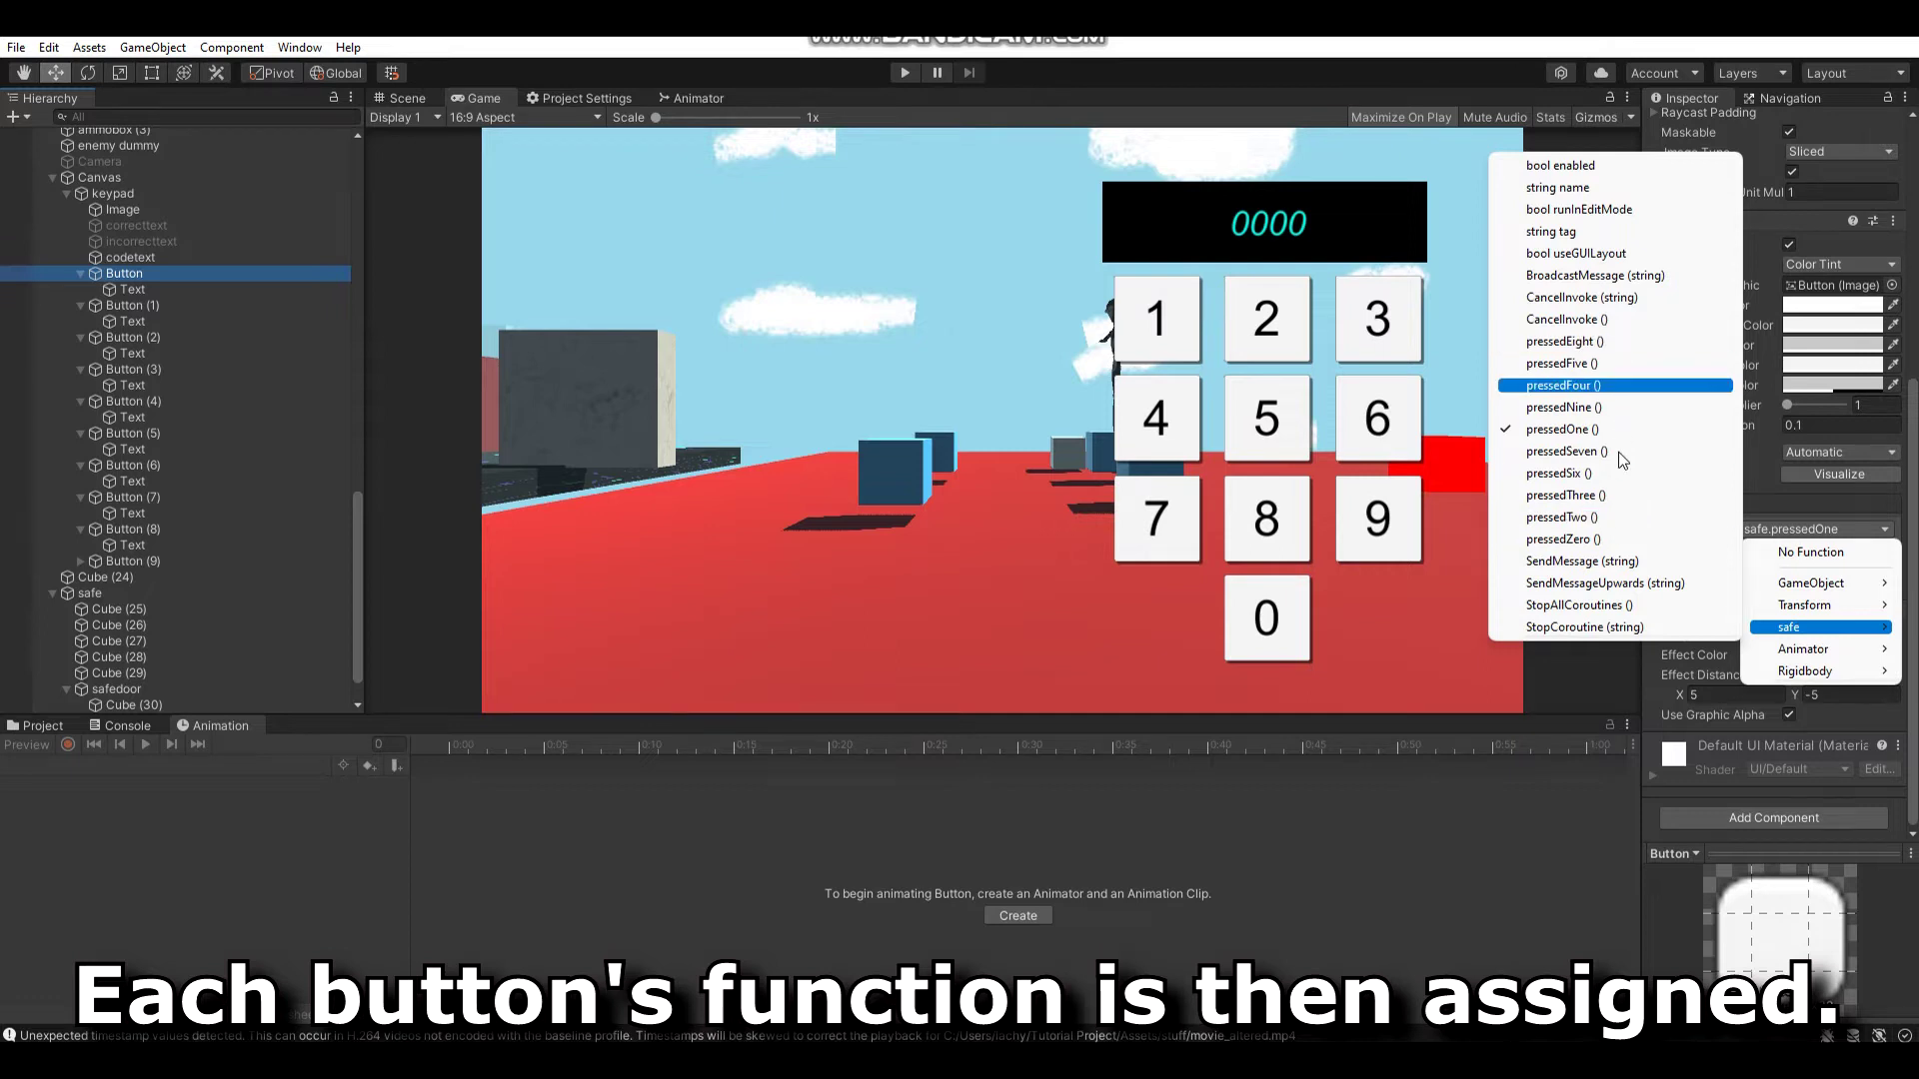
pyautogui.click(1599, 813)
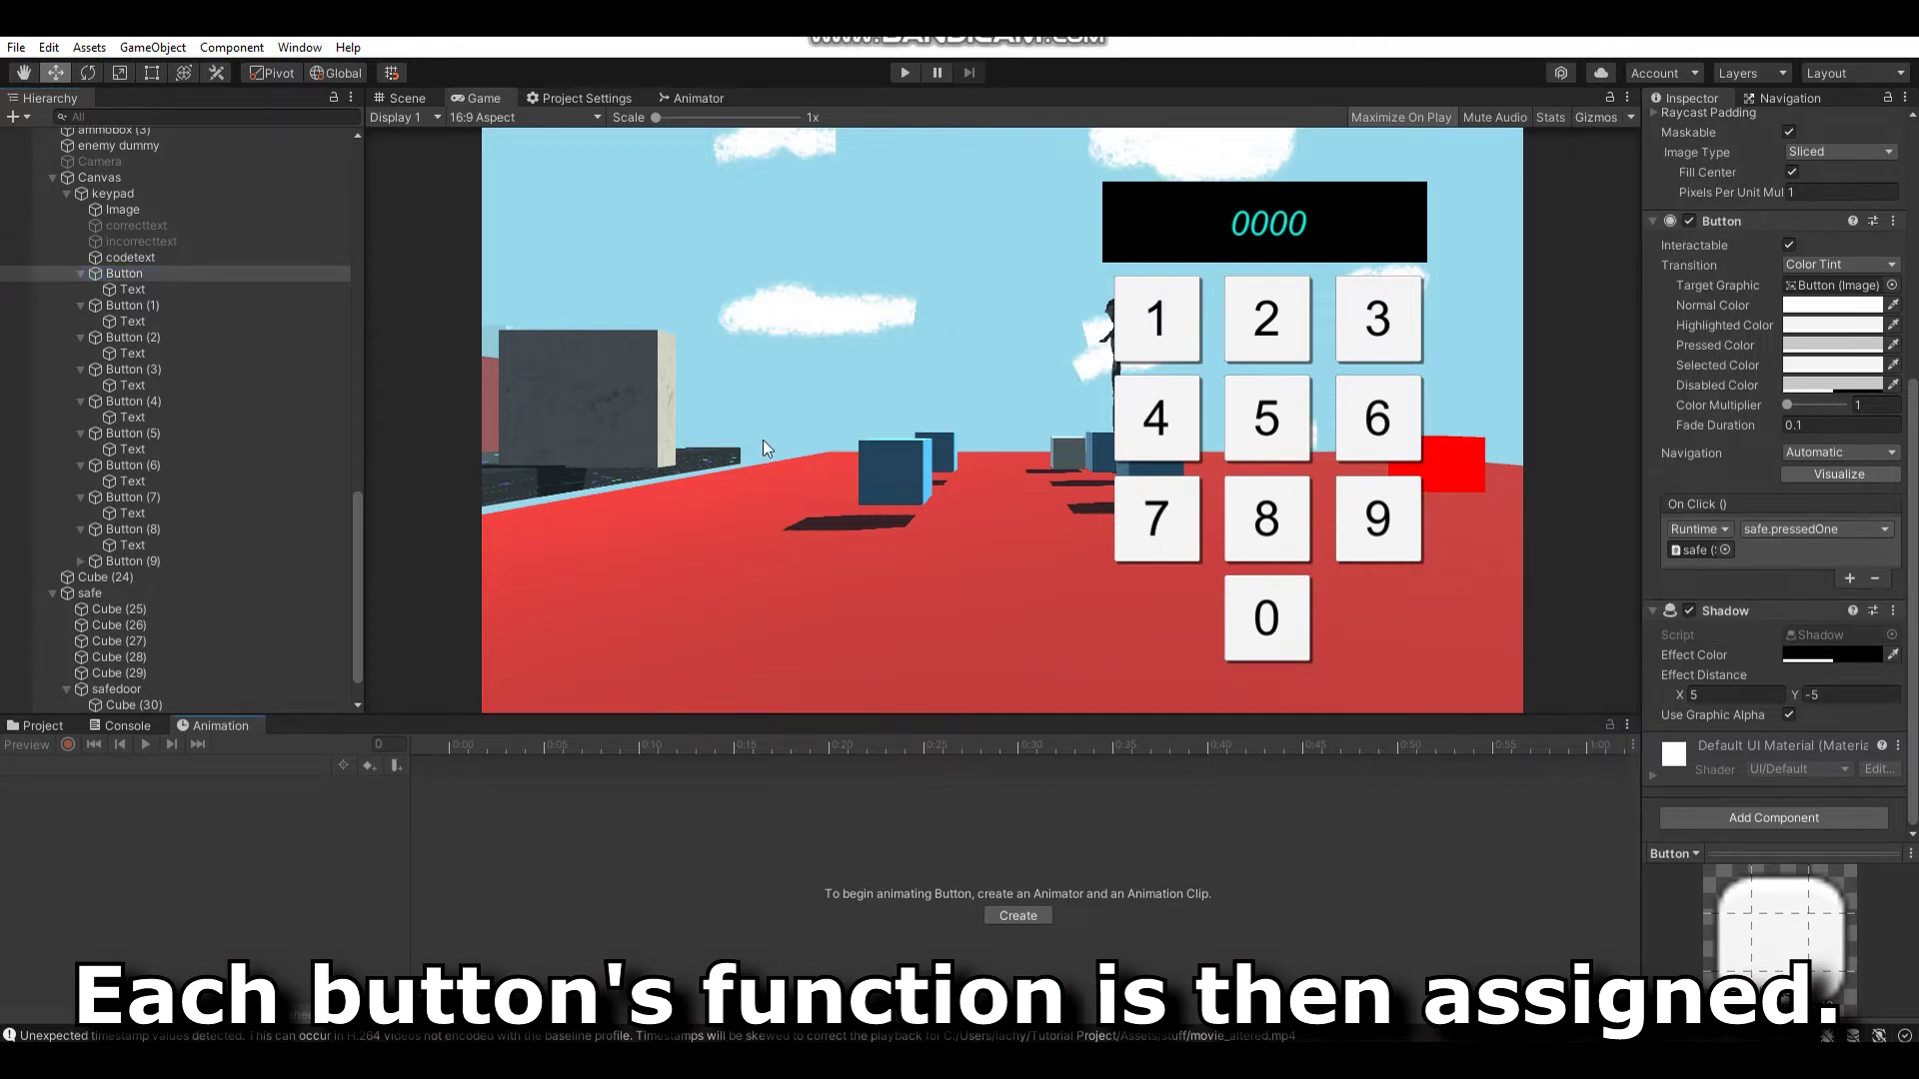
# Toggle correcttext and incorrecttext on and off to preview the CORRECT and INCORRECT messages
pyautogui.click(219, 227)
pyautogui.scroll(2, 1723, 164)
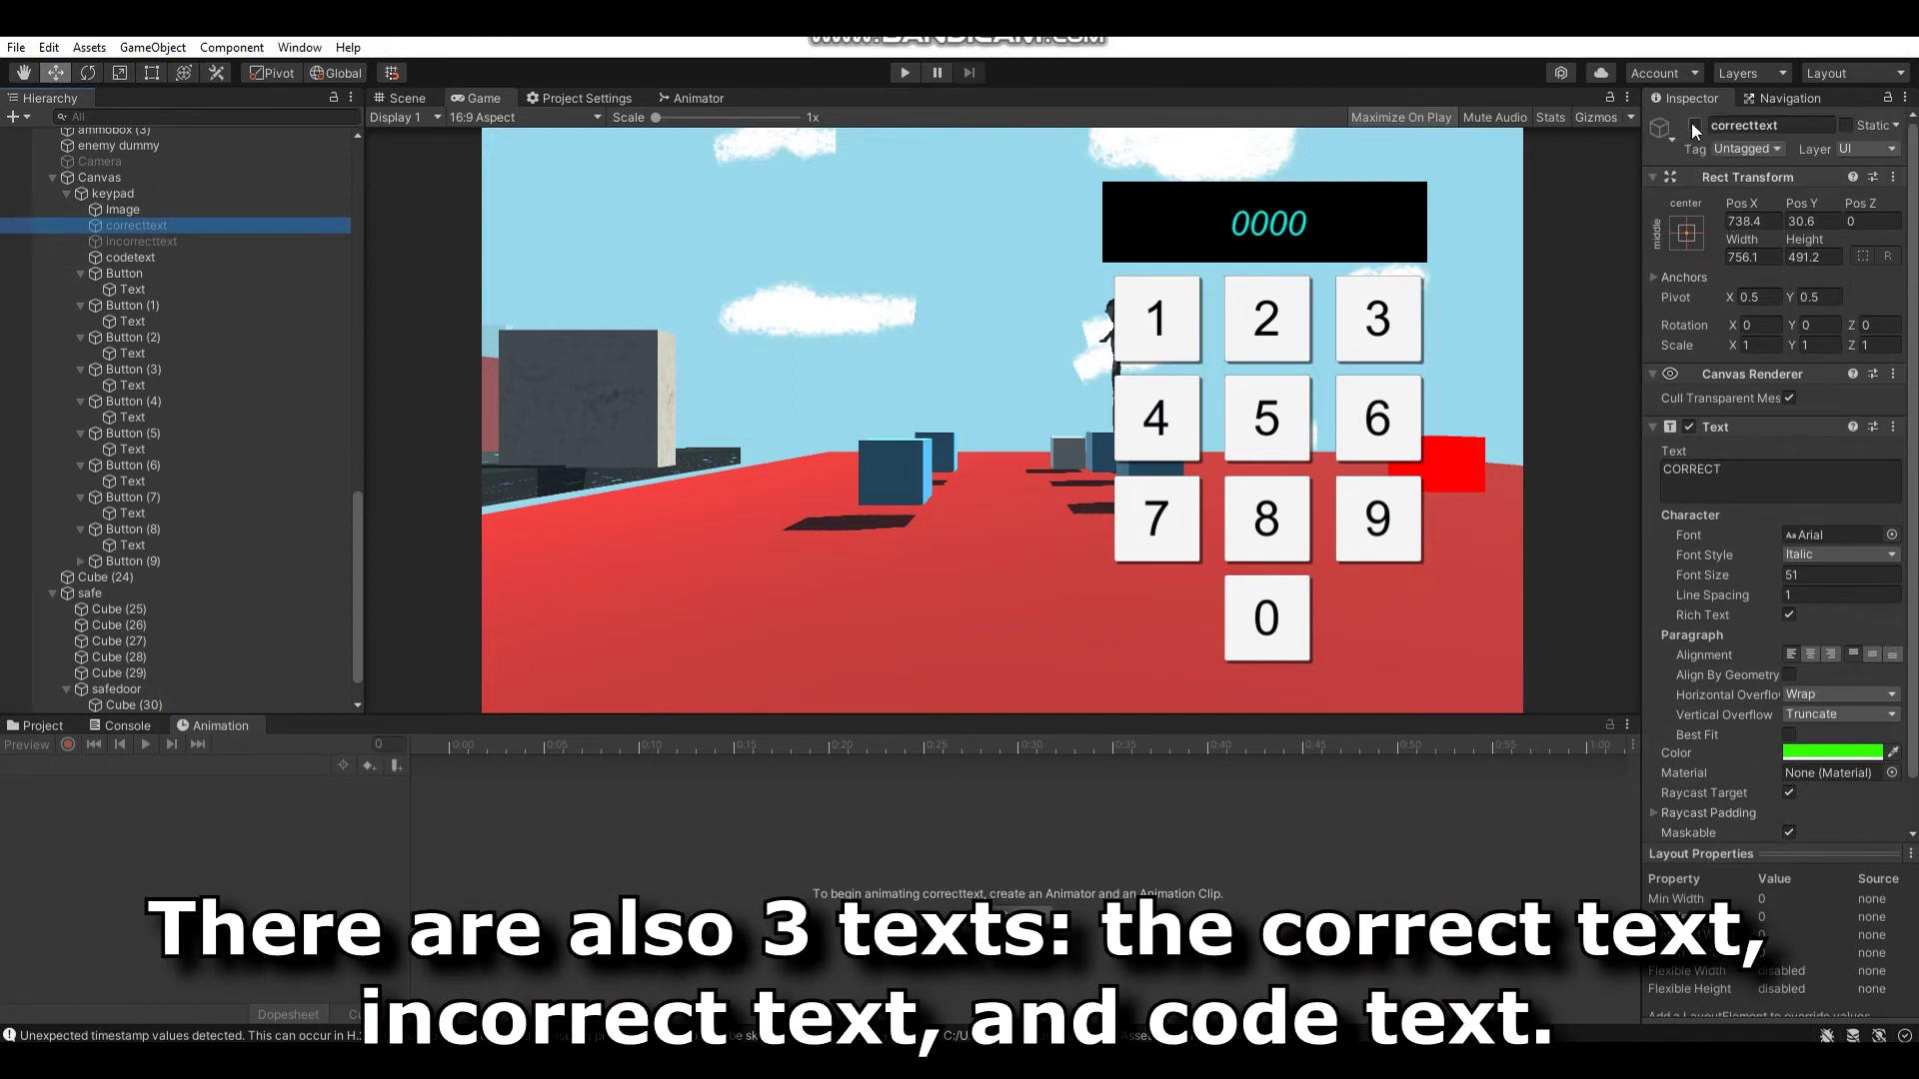
pyautogui.click(1695, 127)
pyautogui.click(1695, 127)
pyautogui.click(205, 243)
pyautogui.click(1695, 127)
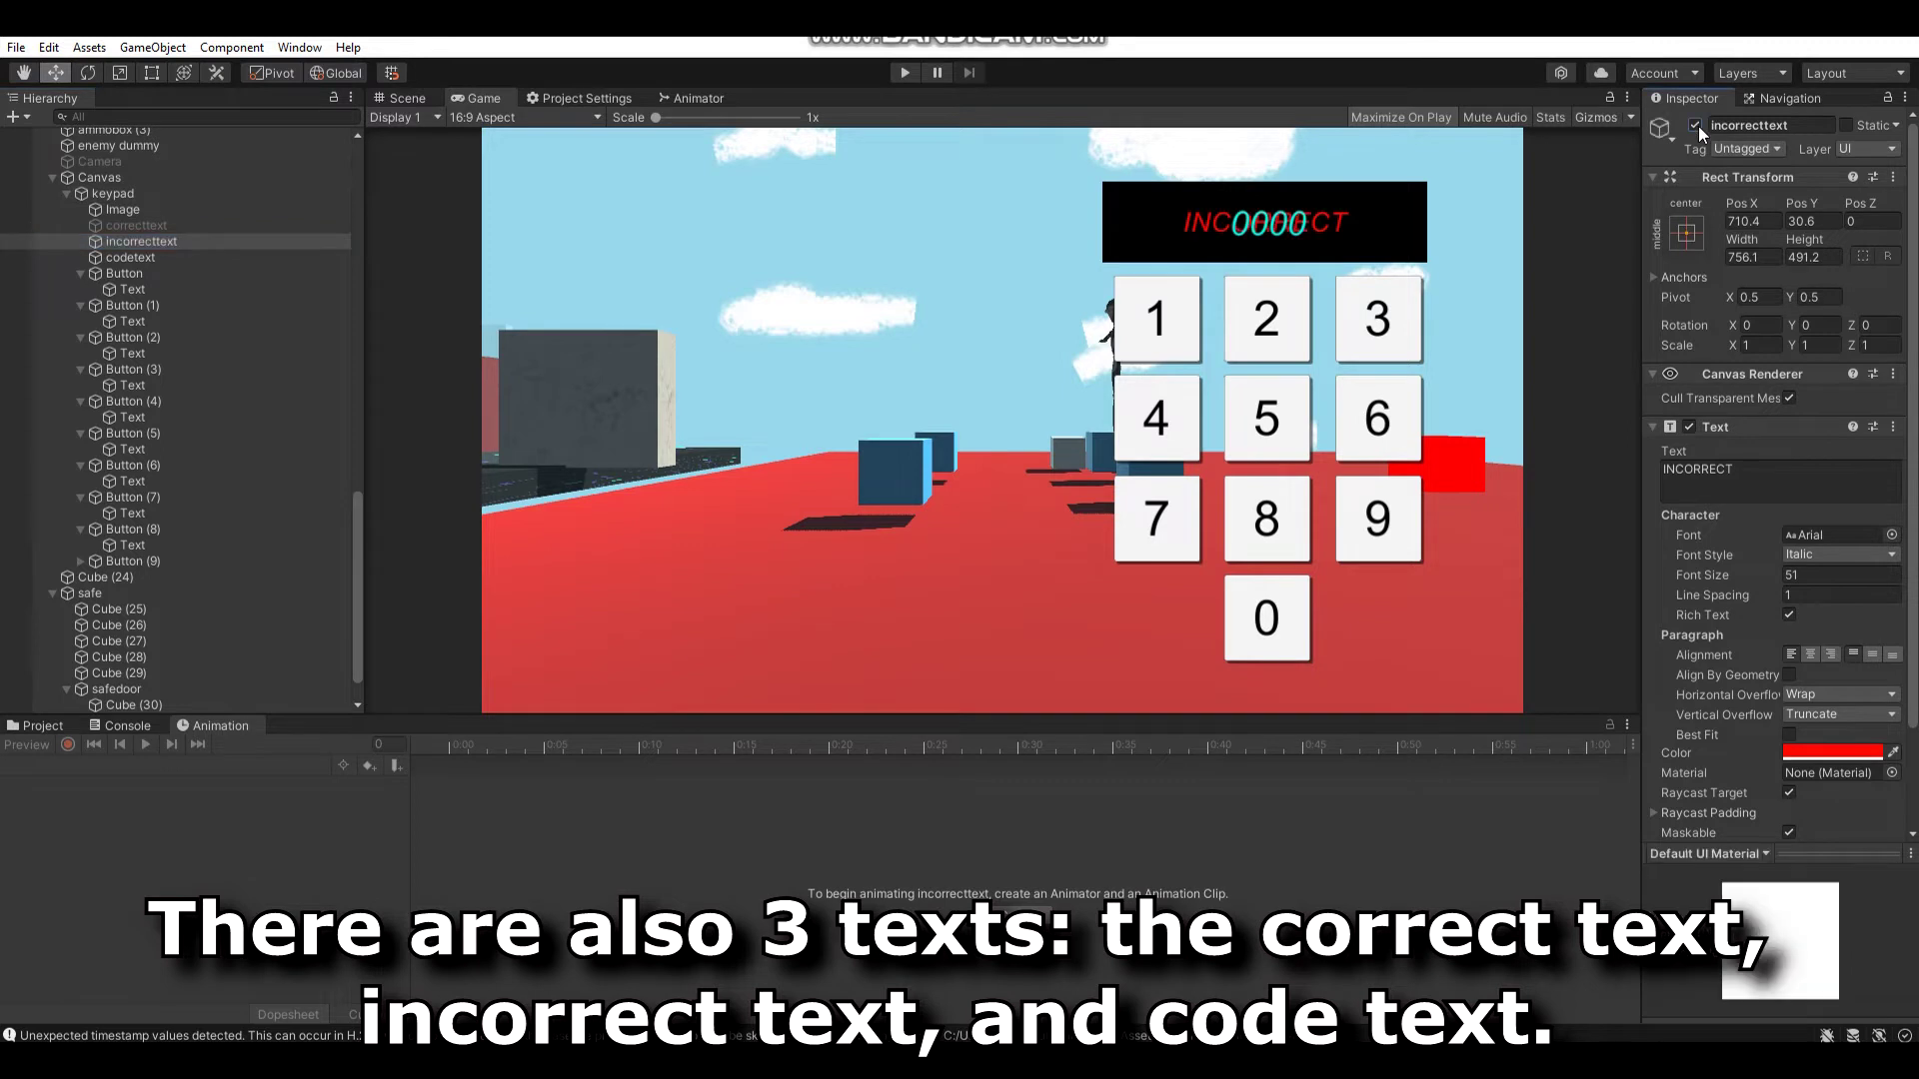
pyautogui.click(1696, 126)
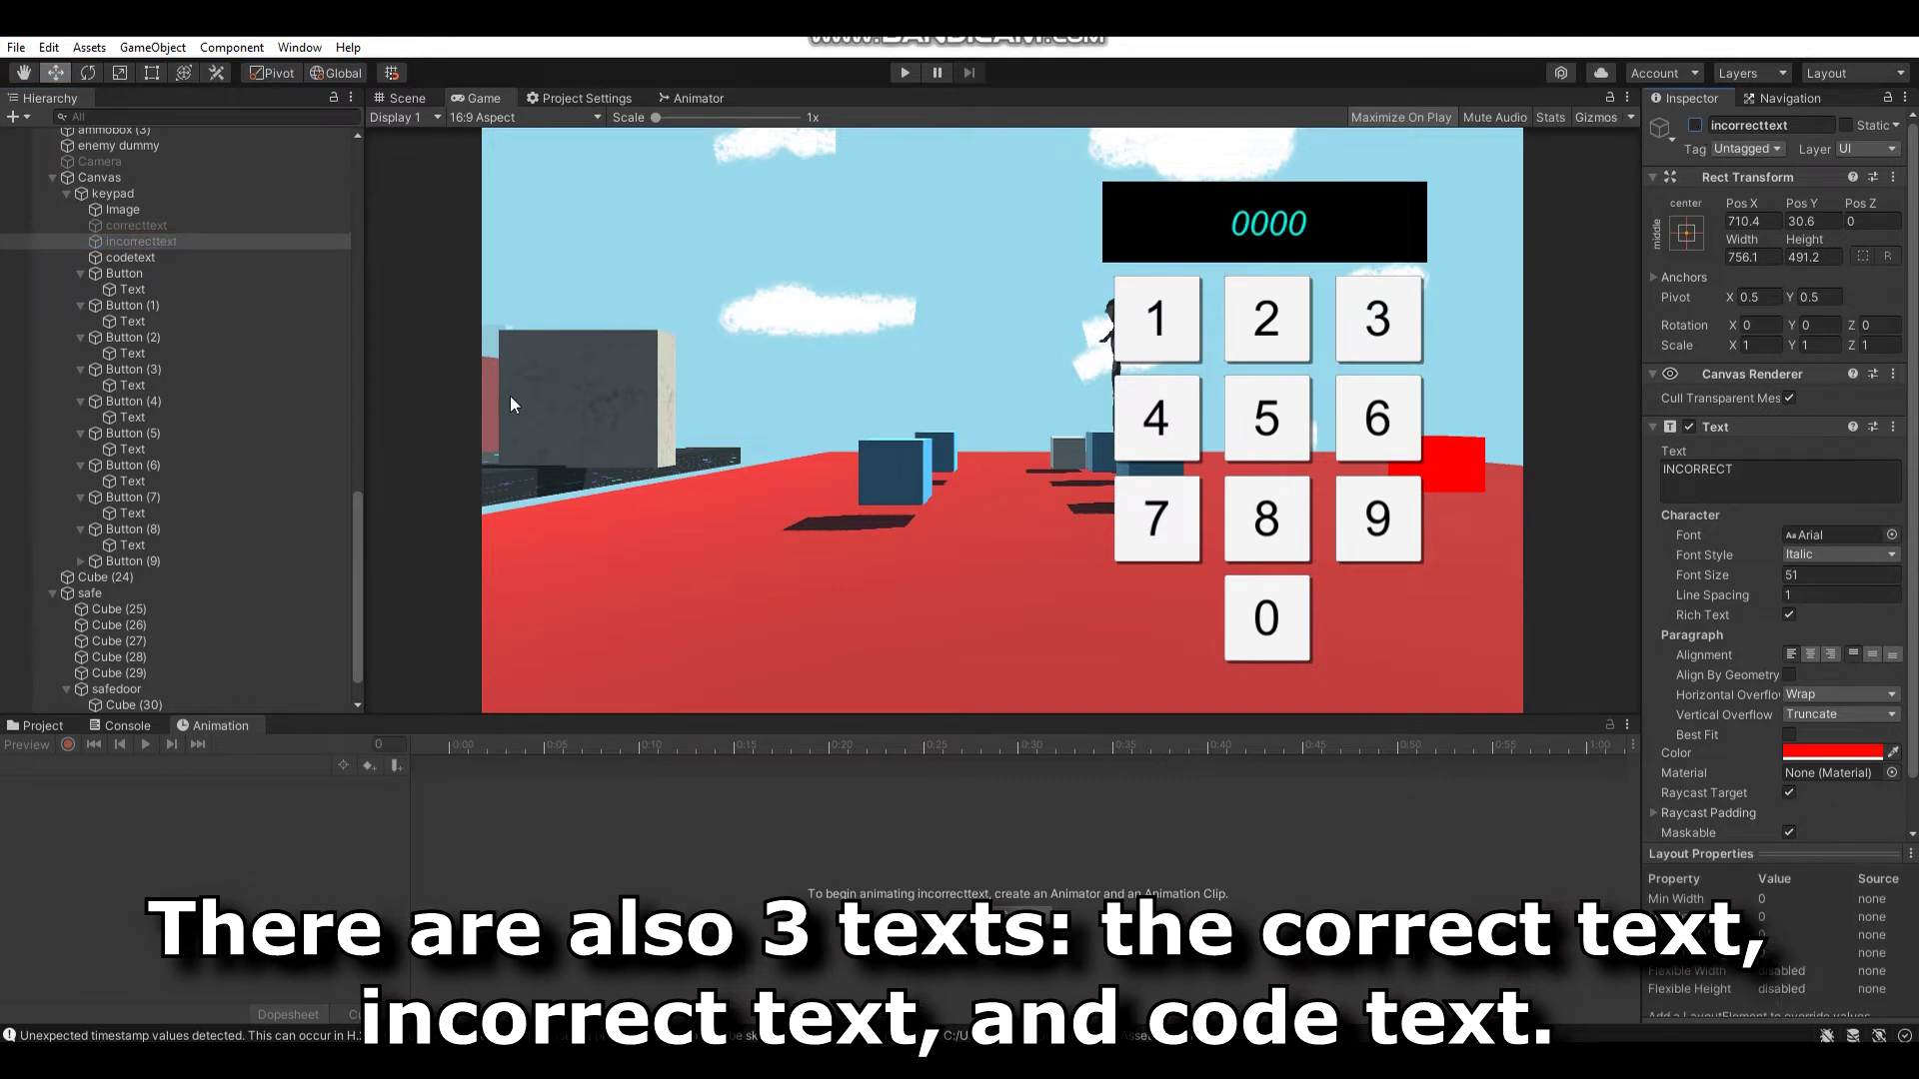
# Deactivate the keypad object to hide it again
pyautogui.click(128, 192)
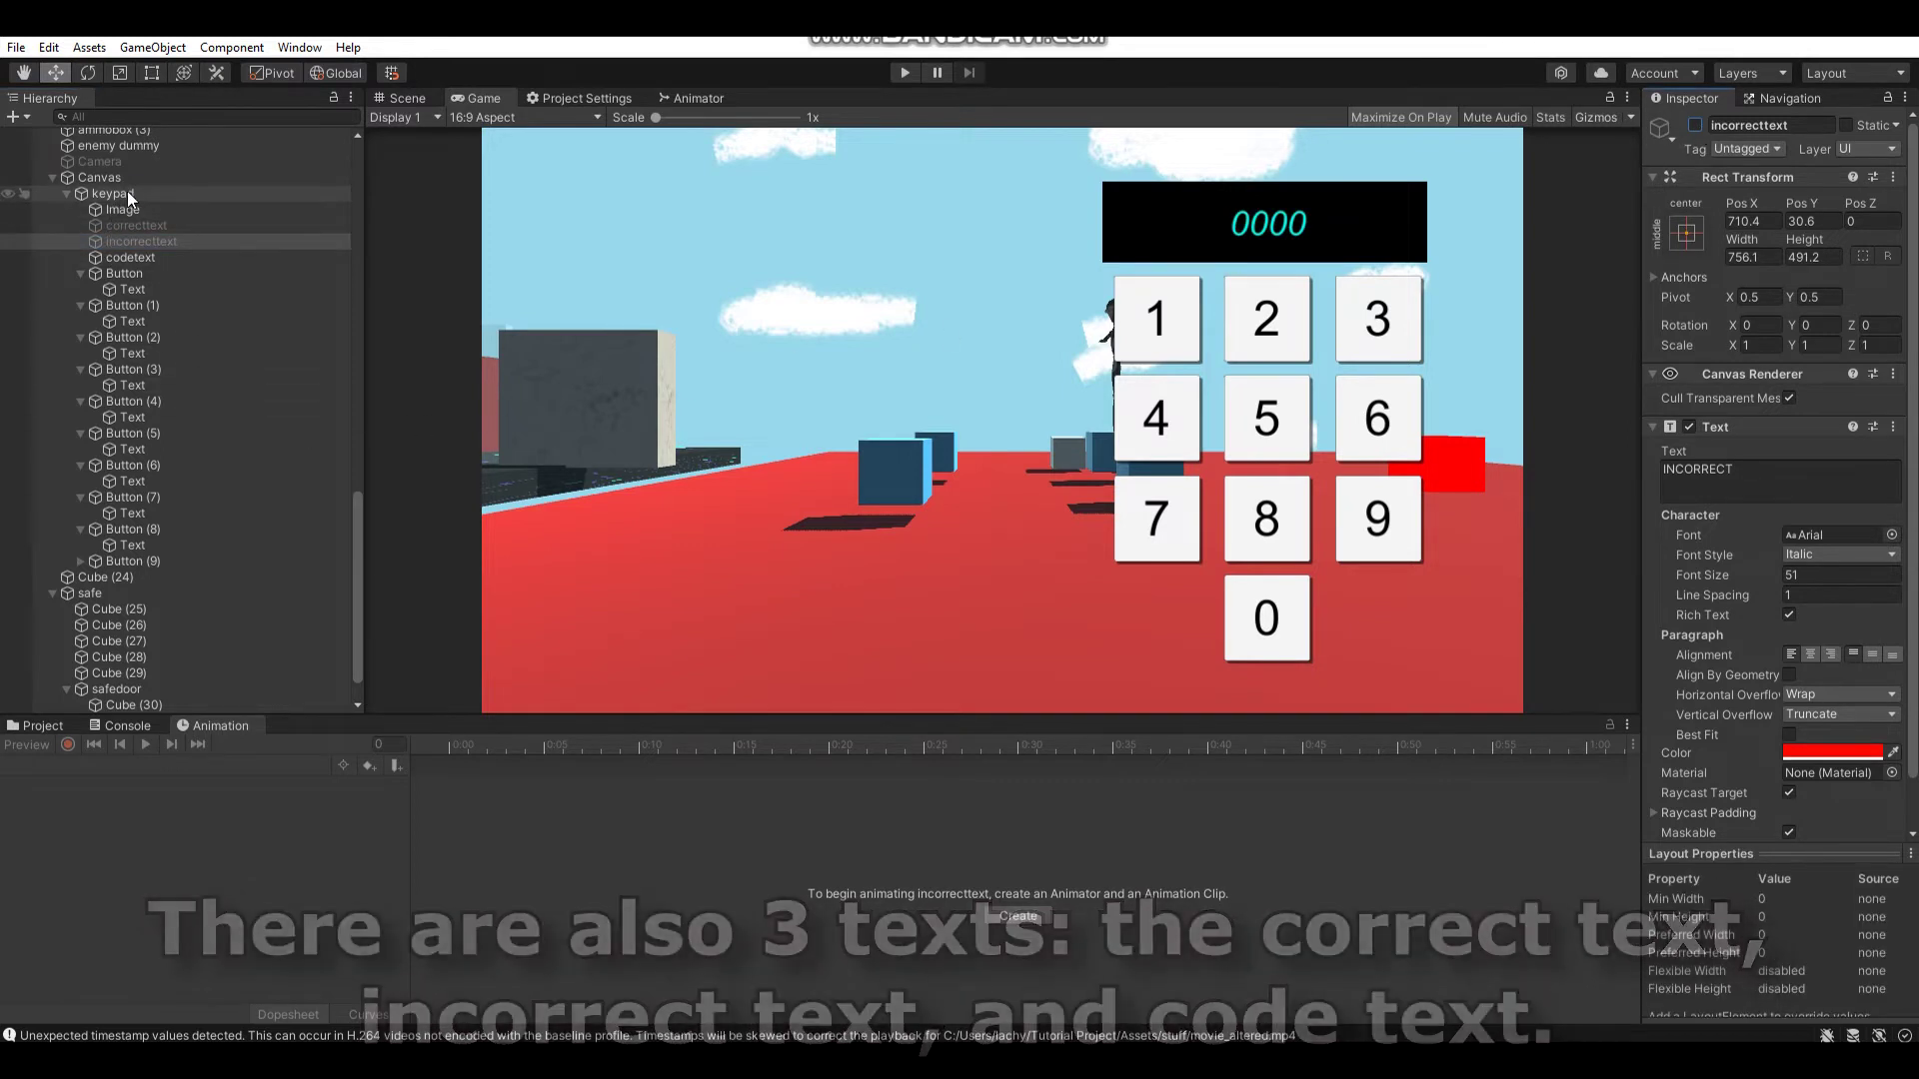
pyautogui.click(1695, 125)
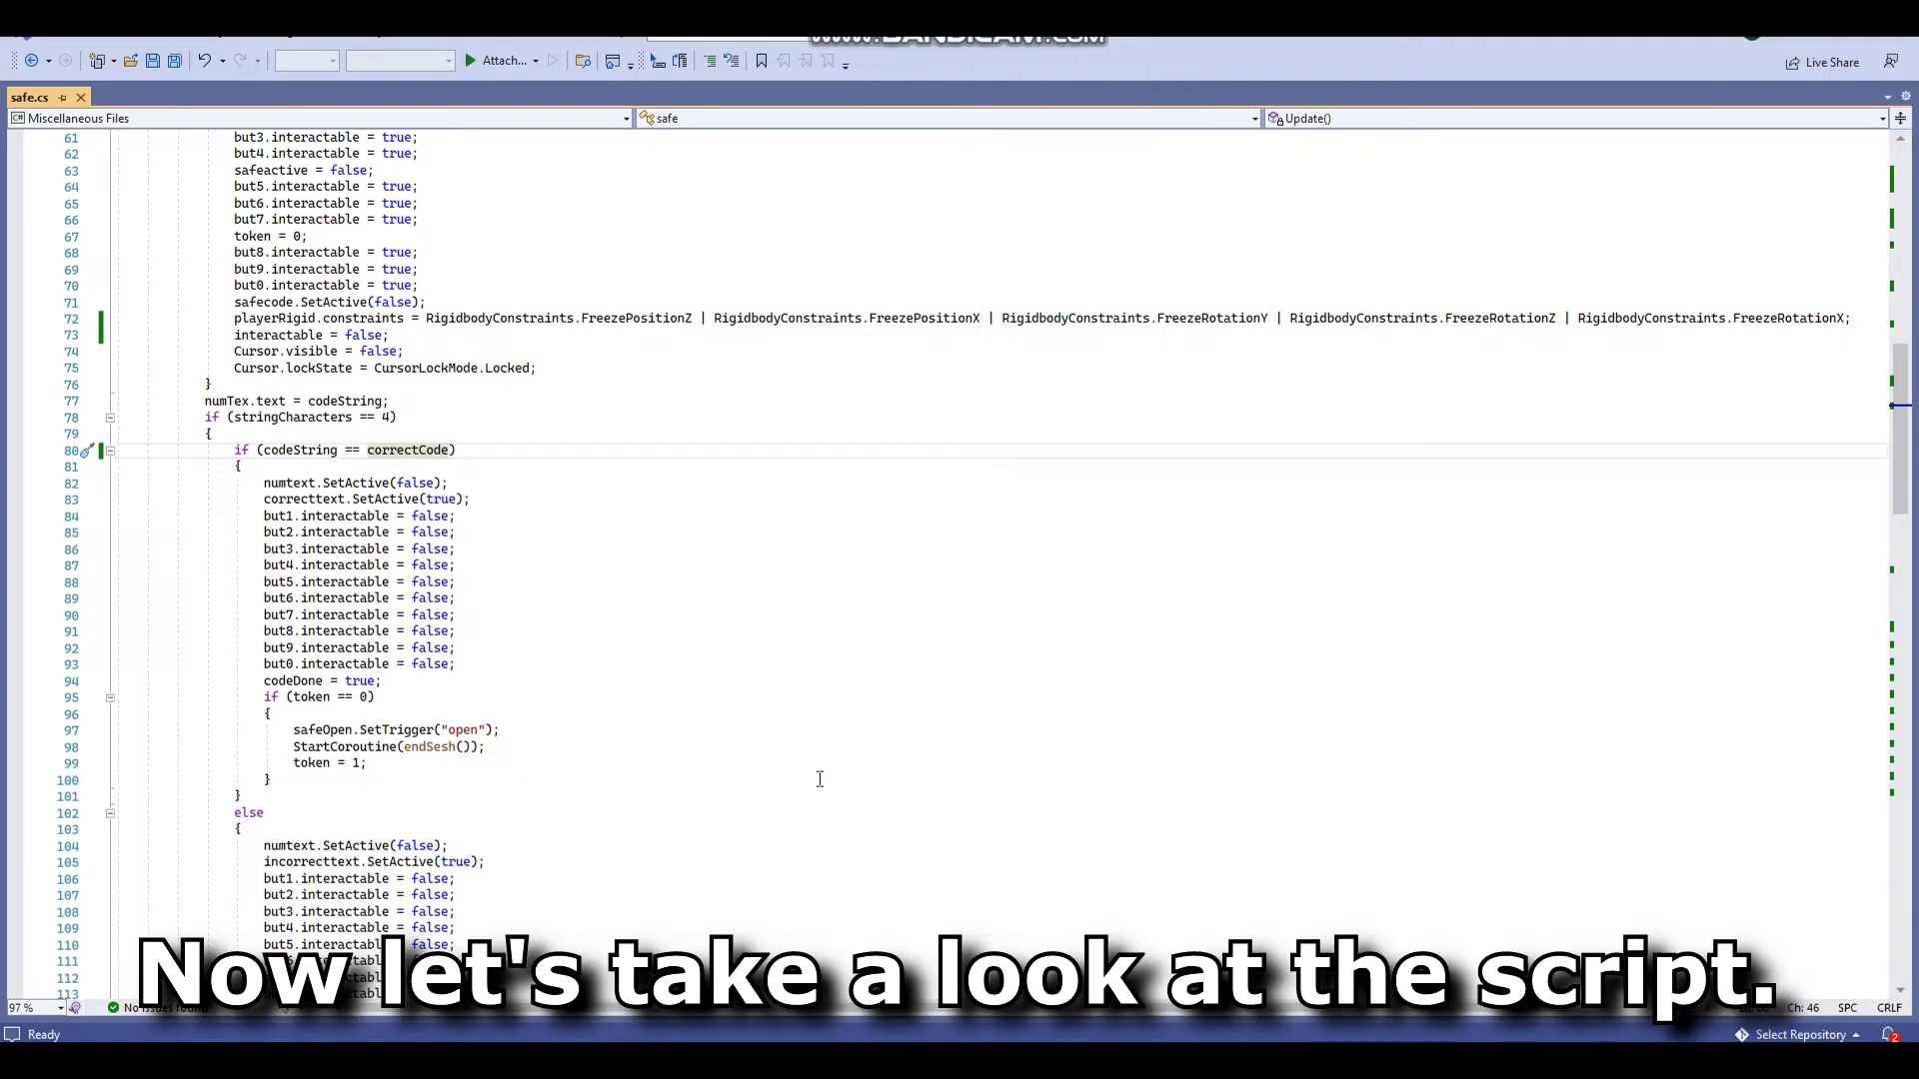
pyautogui.scroll(7, 643, 594)
pyautogui.scroll(10, 655, 539)
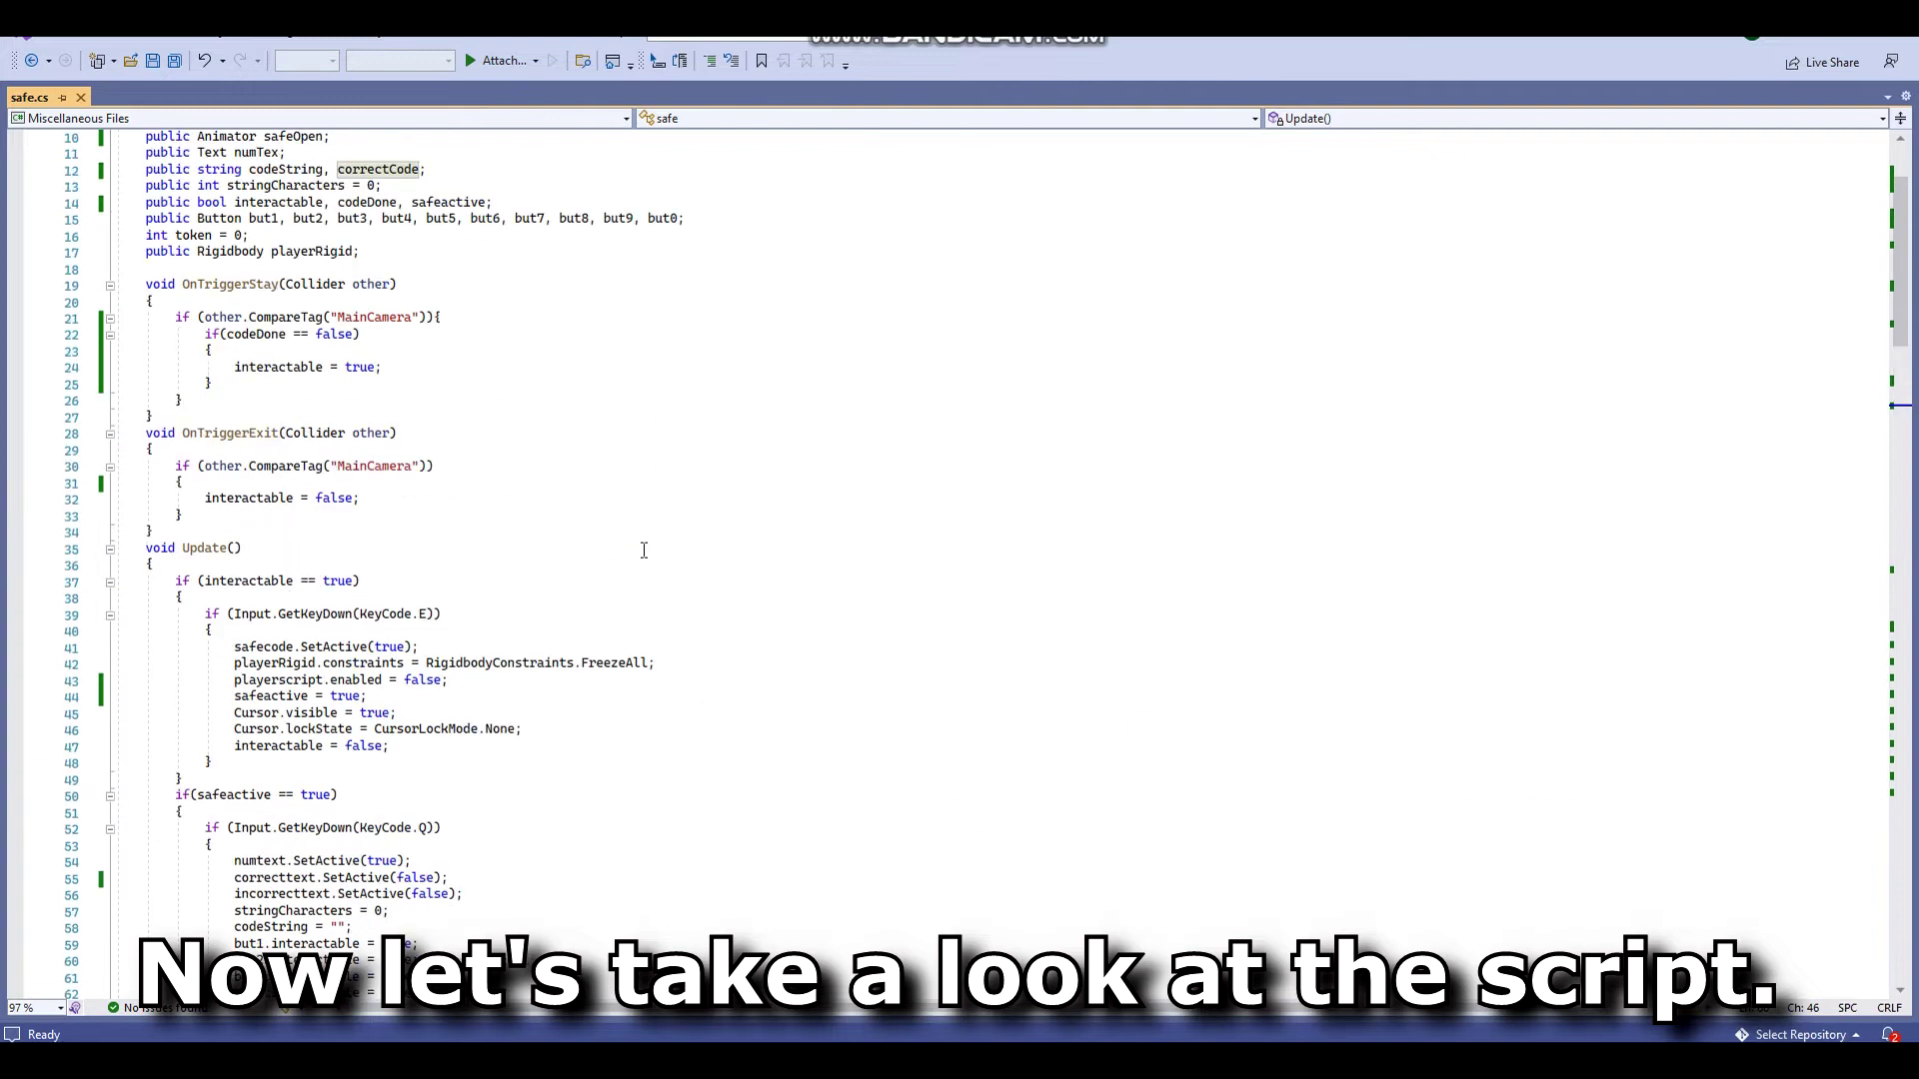
pyautogui.scroll(3, 664, 497)
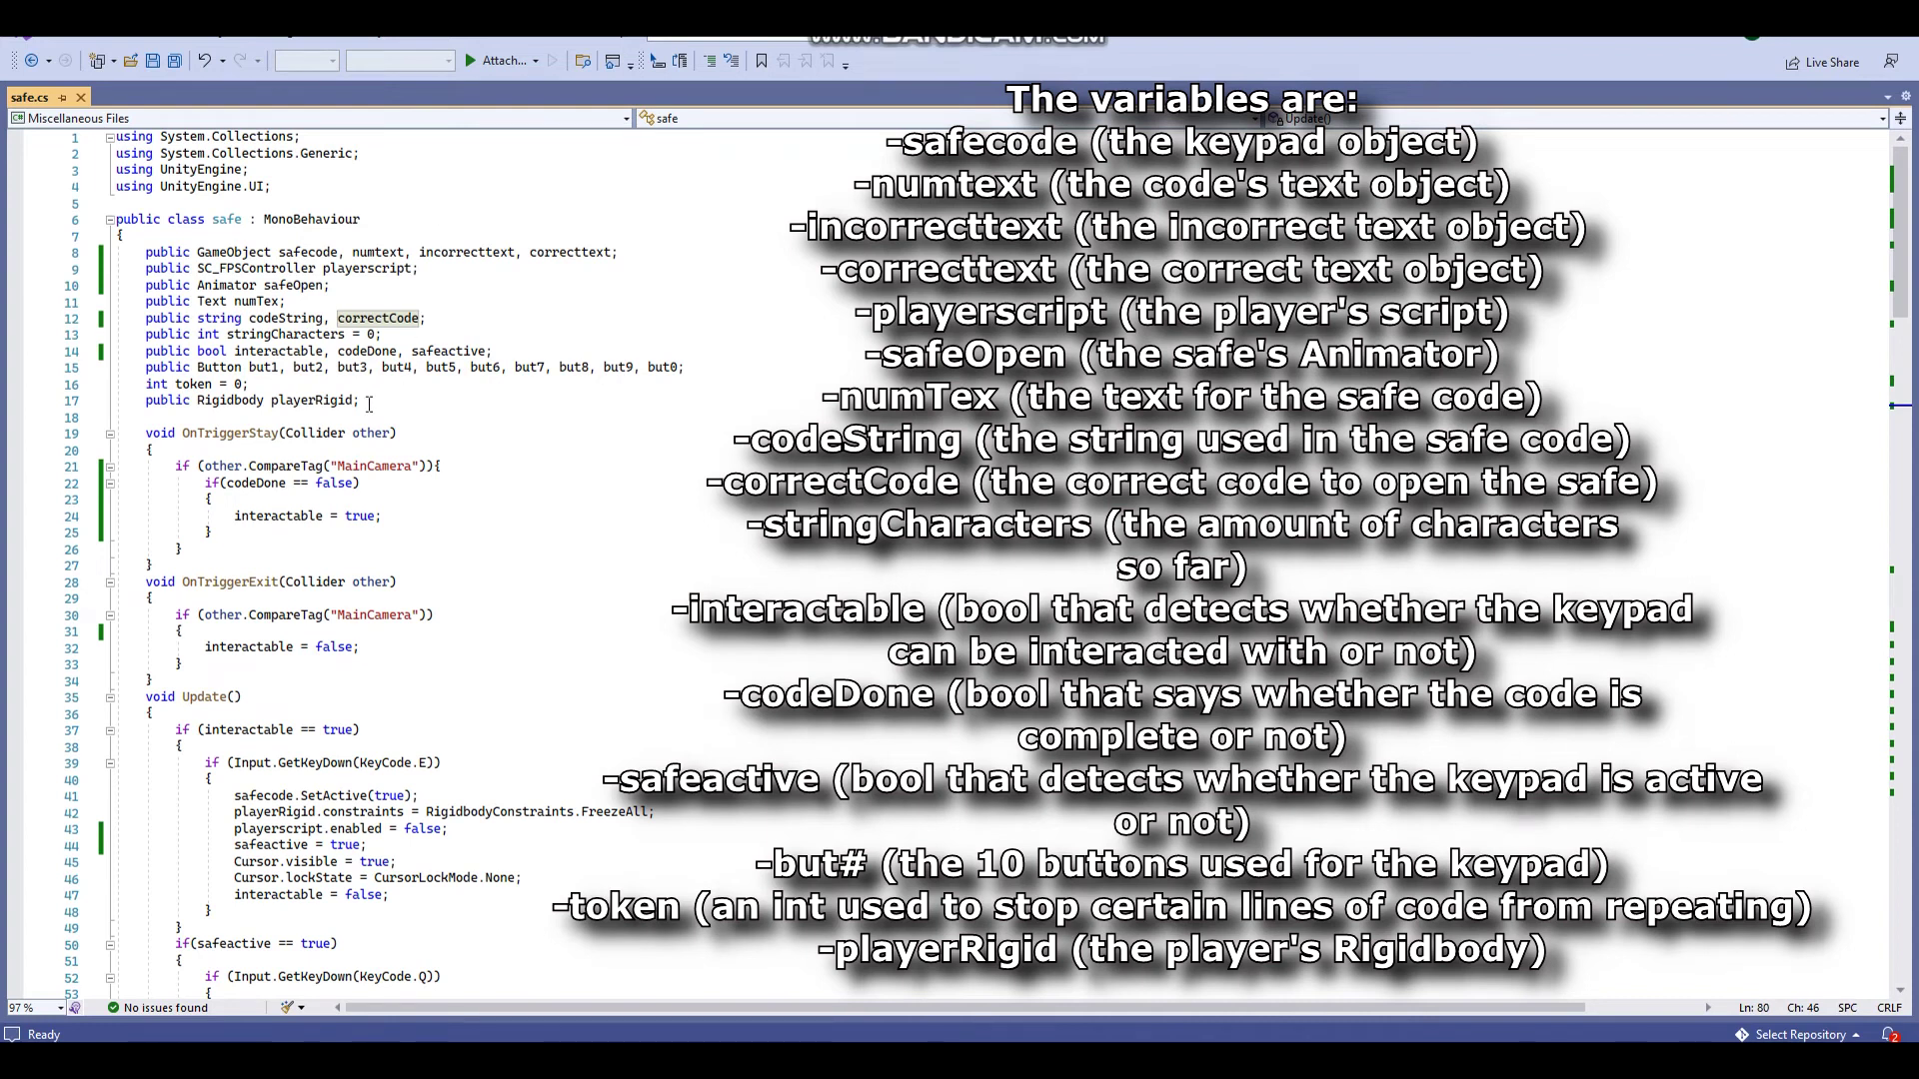
pyautogui.moveTo(369, 404); pyautogui.dragTo(148, 252)
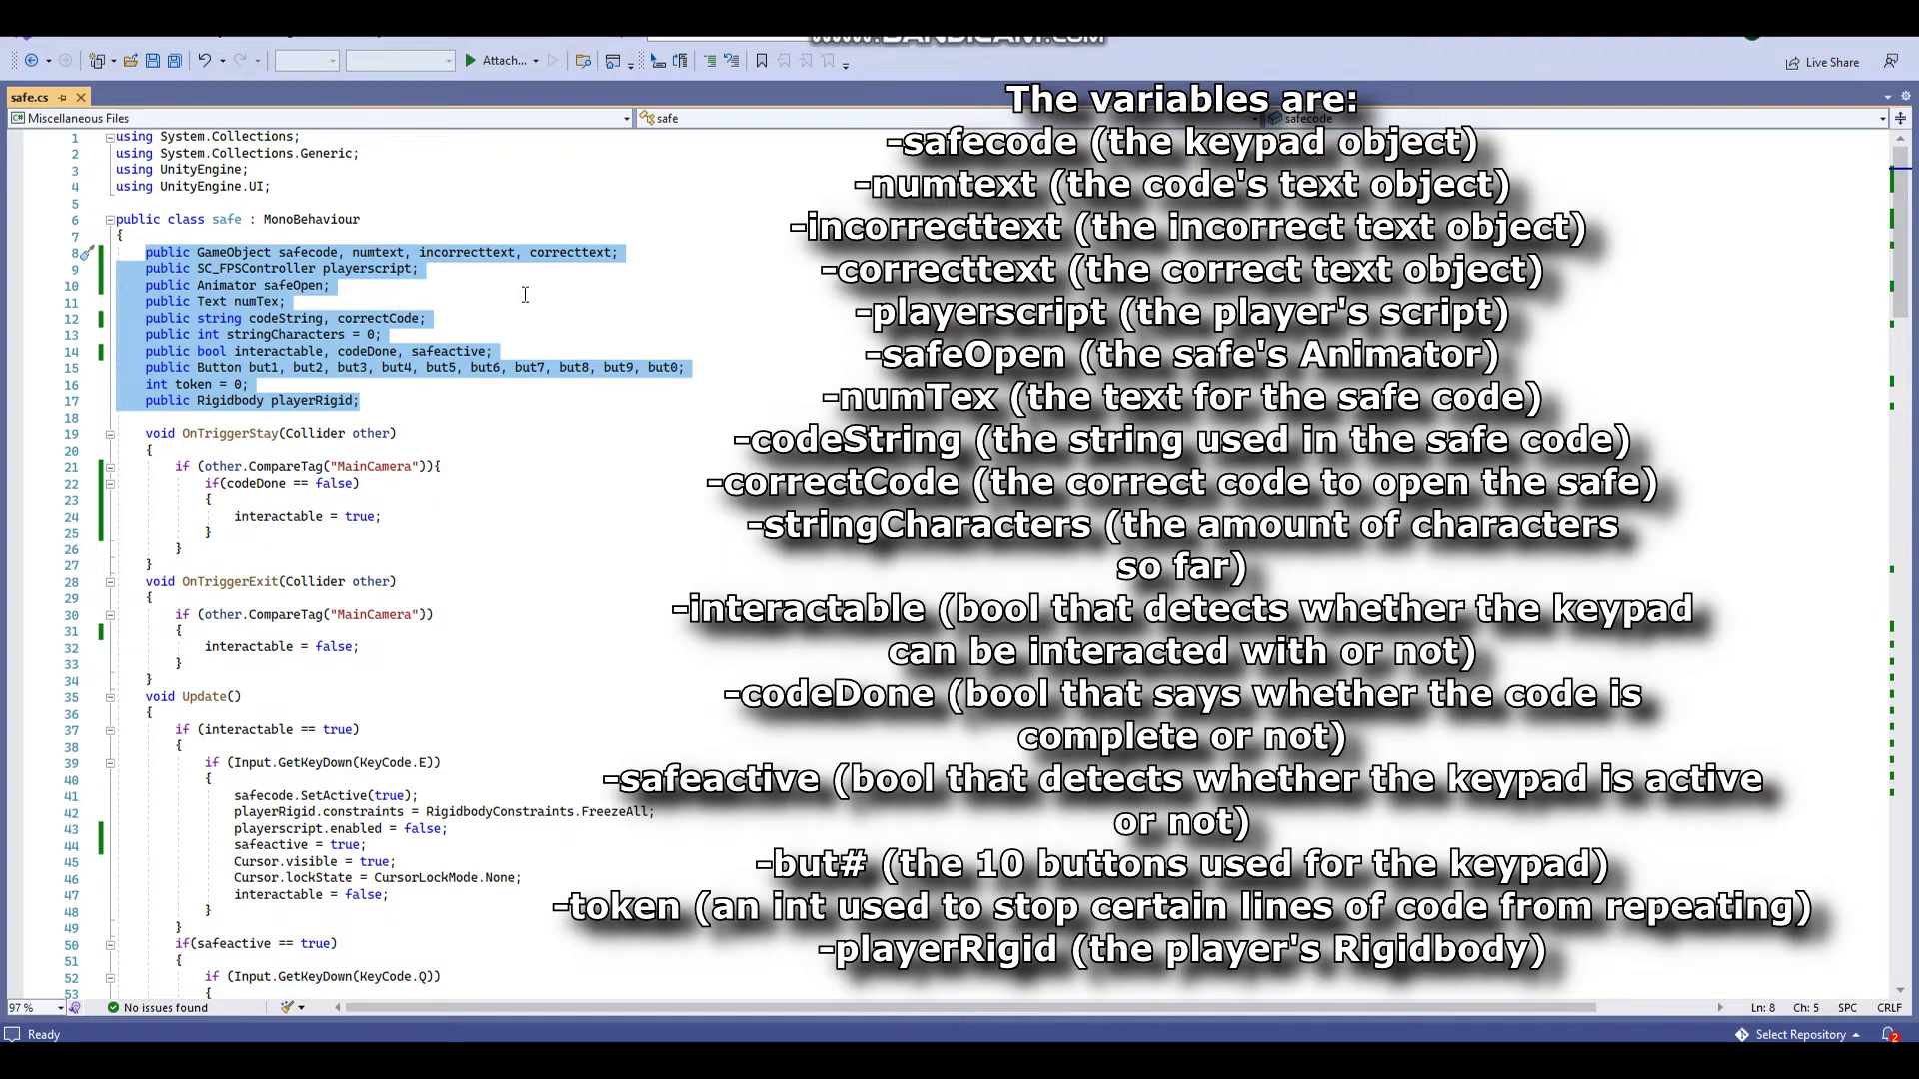
pyautogui.click(399, 397)
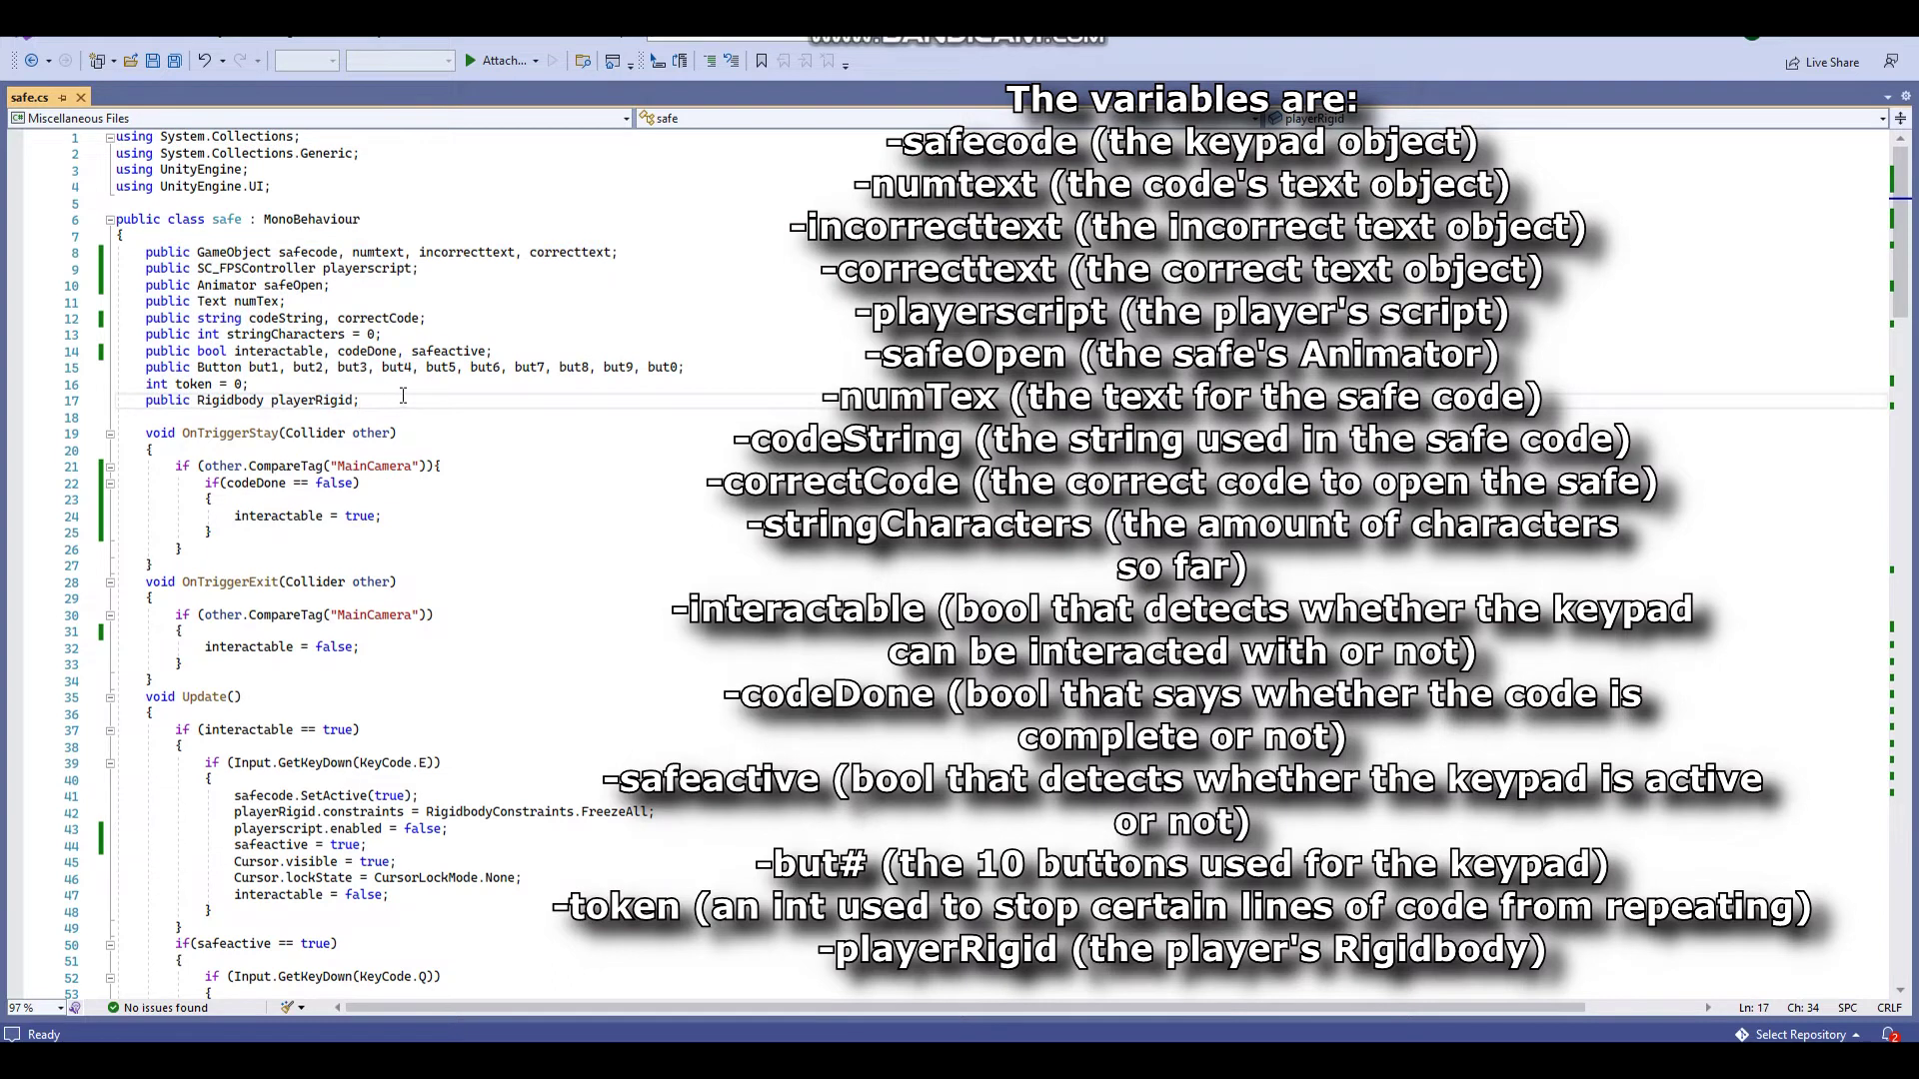
pyautogui.moveTo(619, 252); pyautogui.dragTo(146, 252)
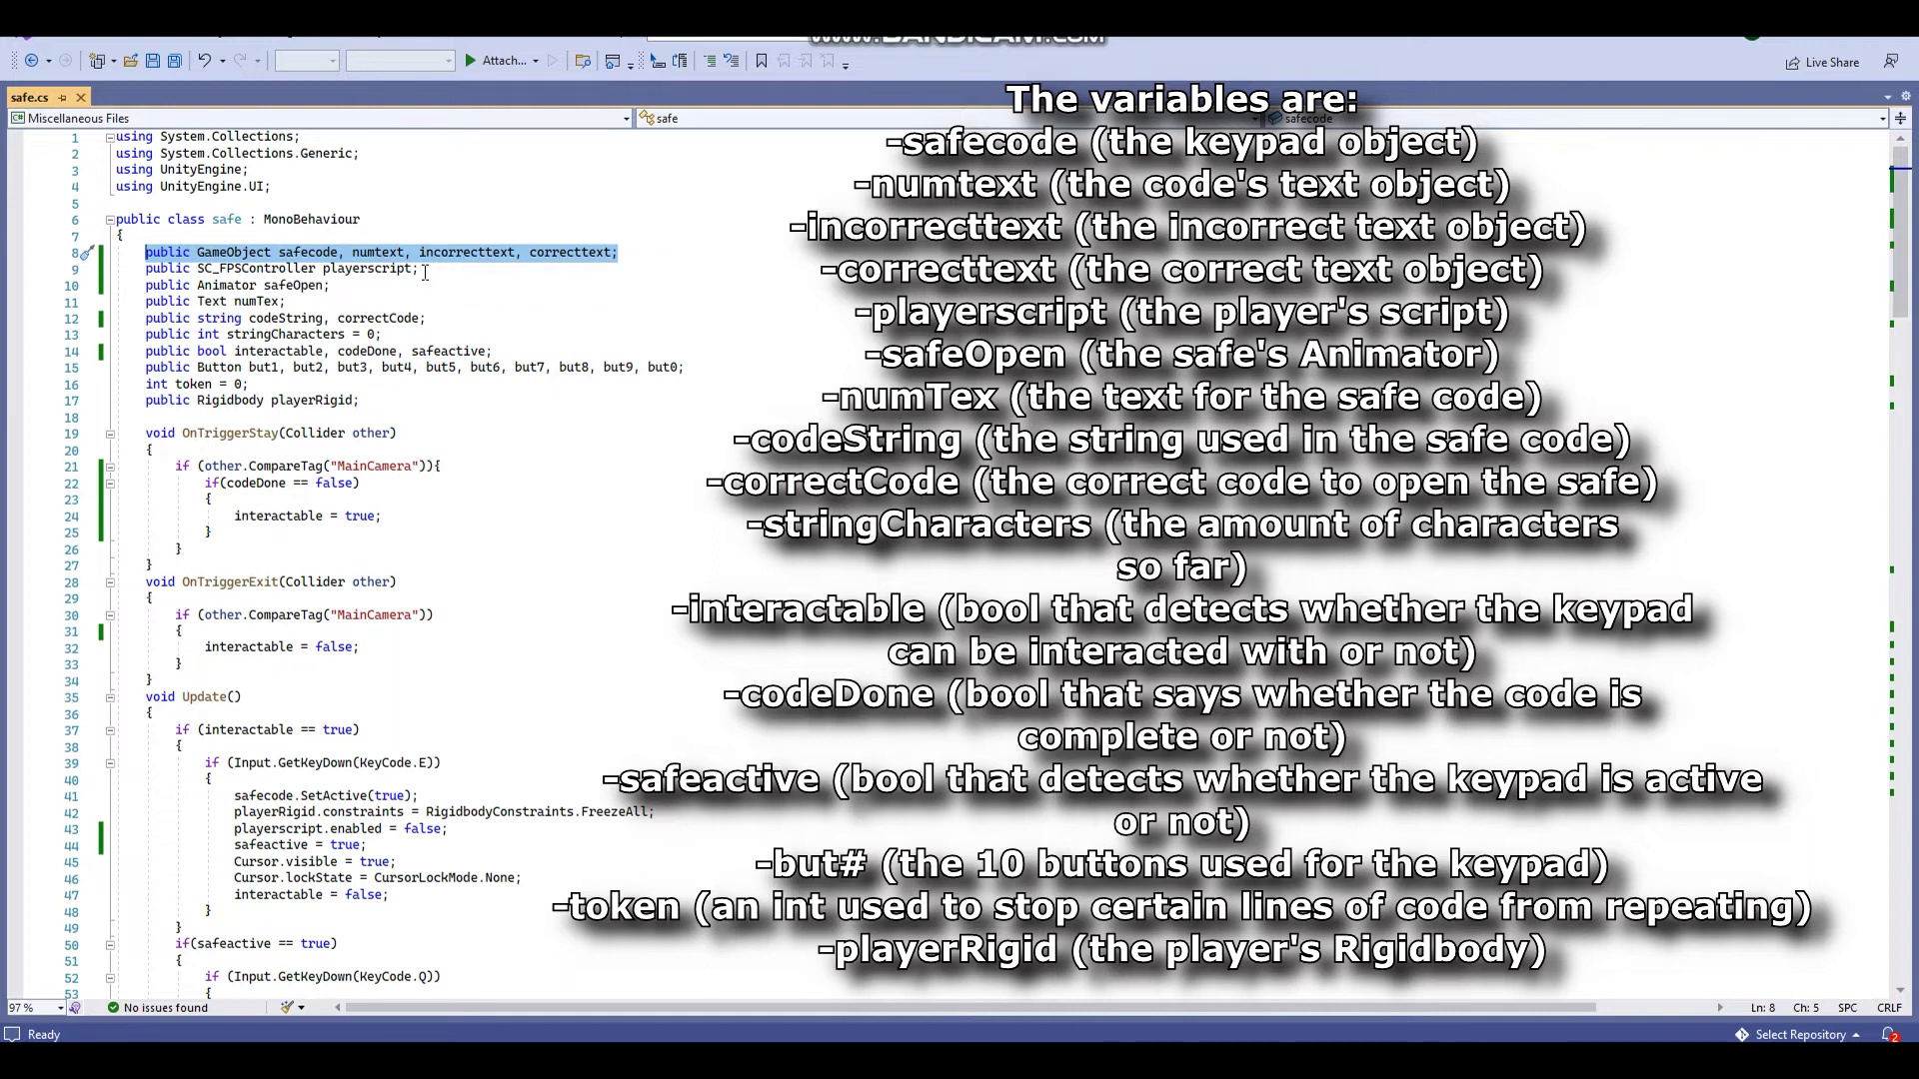
pyautogui.scroll(-2, 300, 400)
pyautogui.click(214, 400)
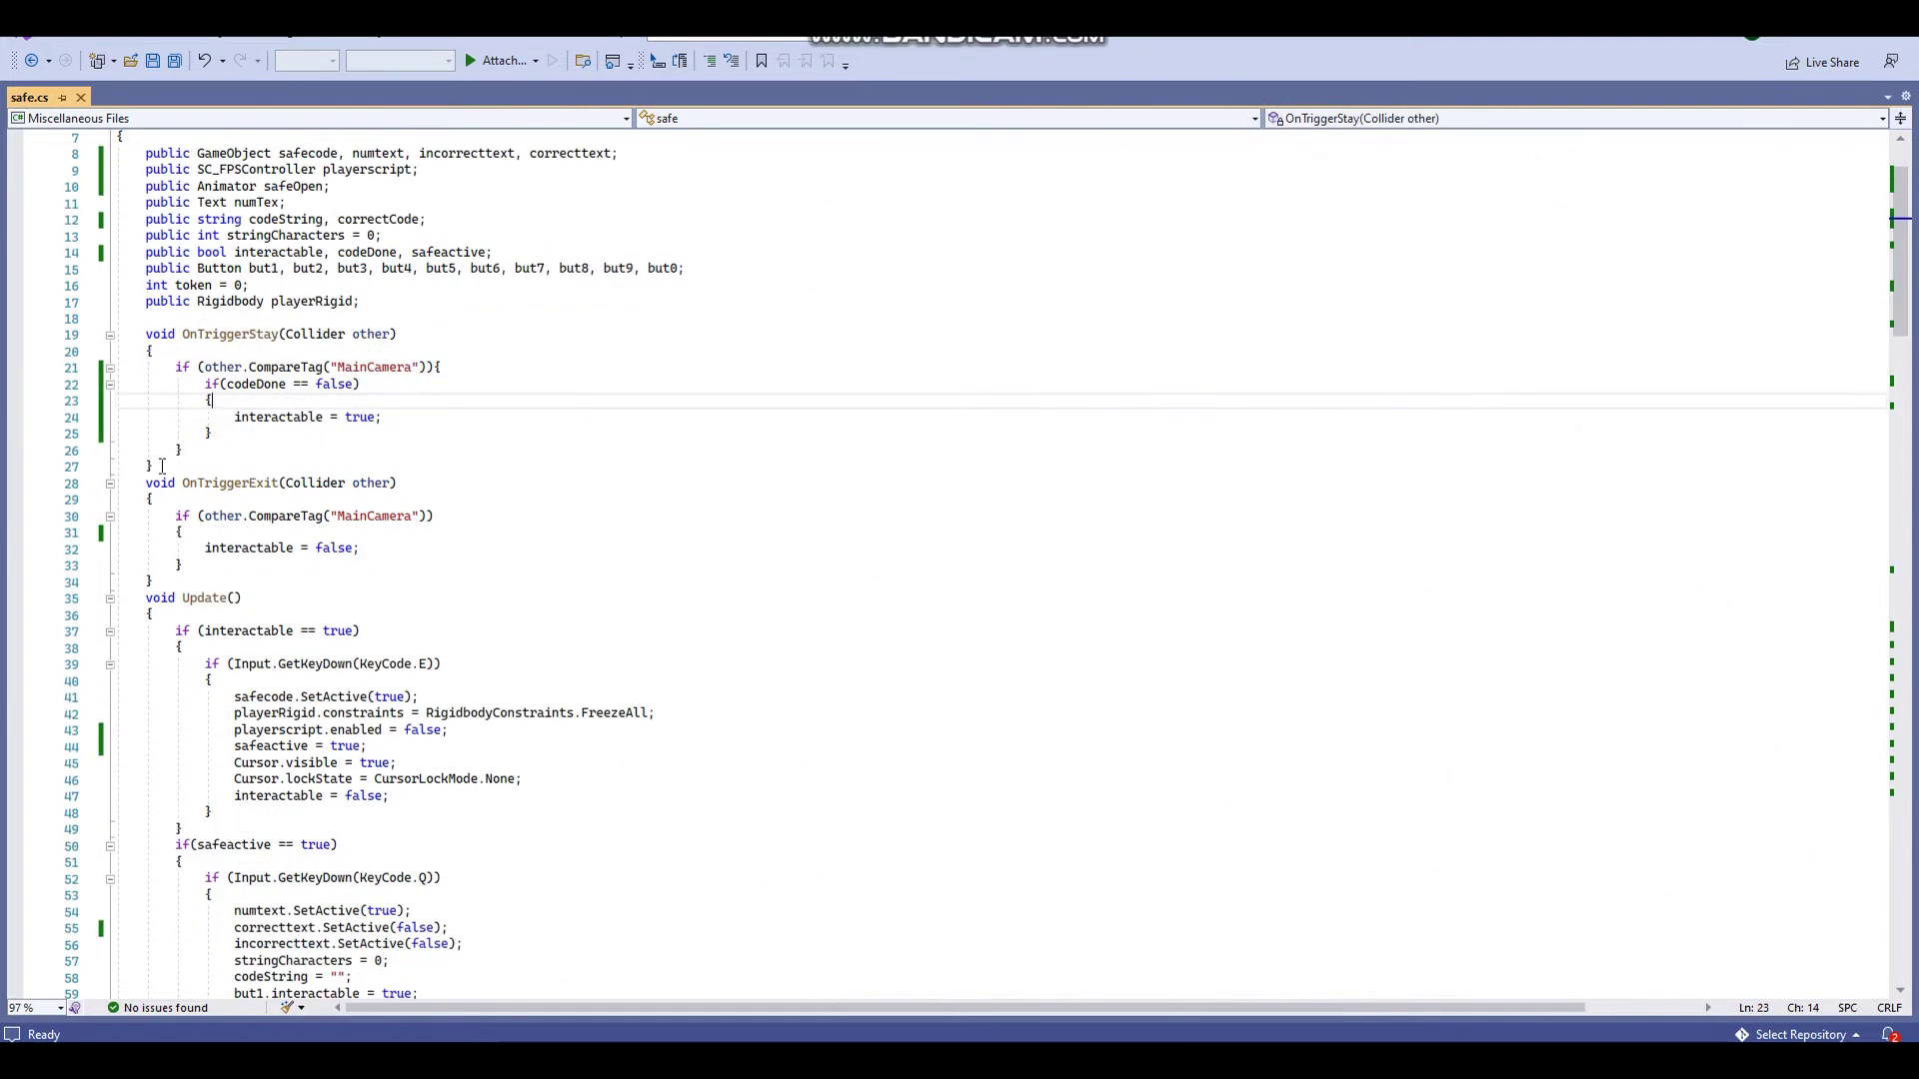
pyautogui.moveTo(162, 467); pyautogui.dragTo(147, 338)
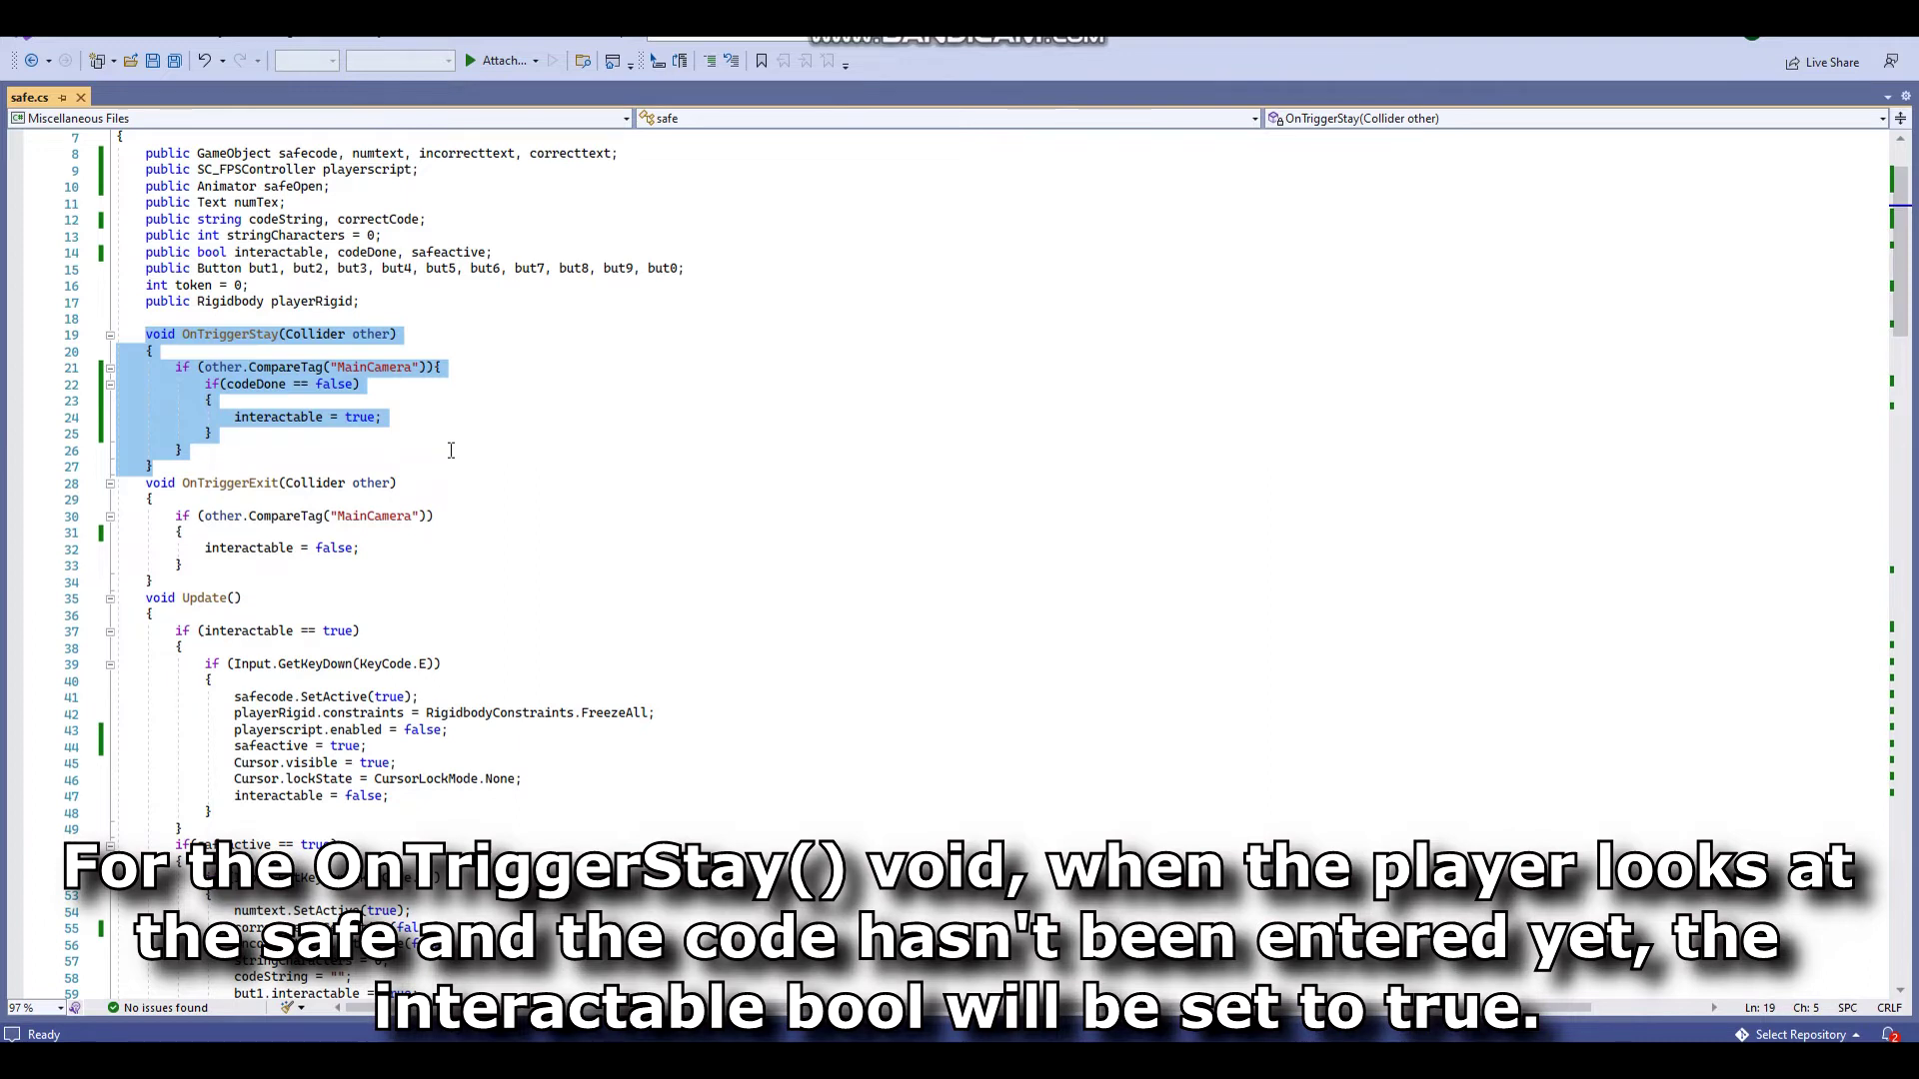
pyautogui.scroll(-3, 151, 428)
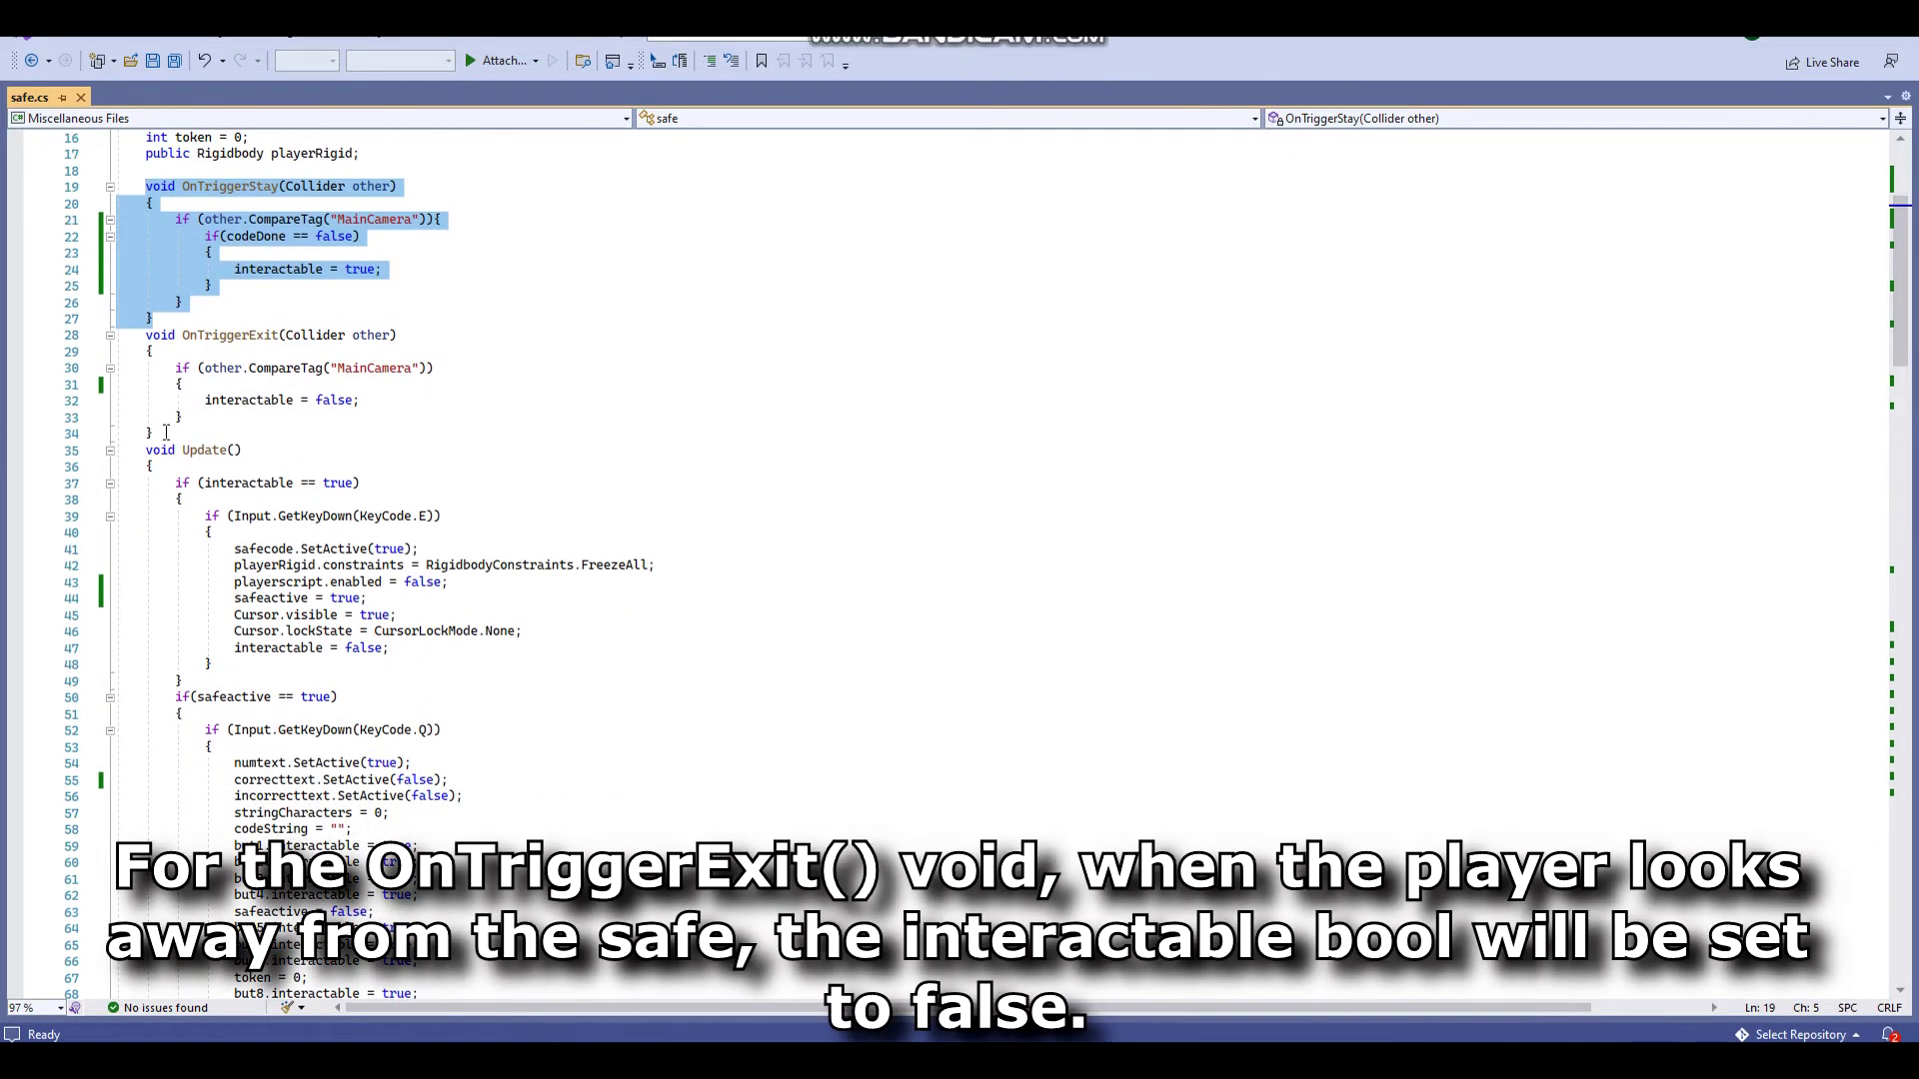
pyautogui.moveTo(153, 432); pyautogui.dragTo(146, 335)
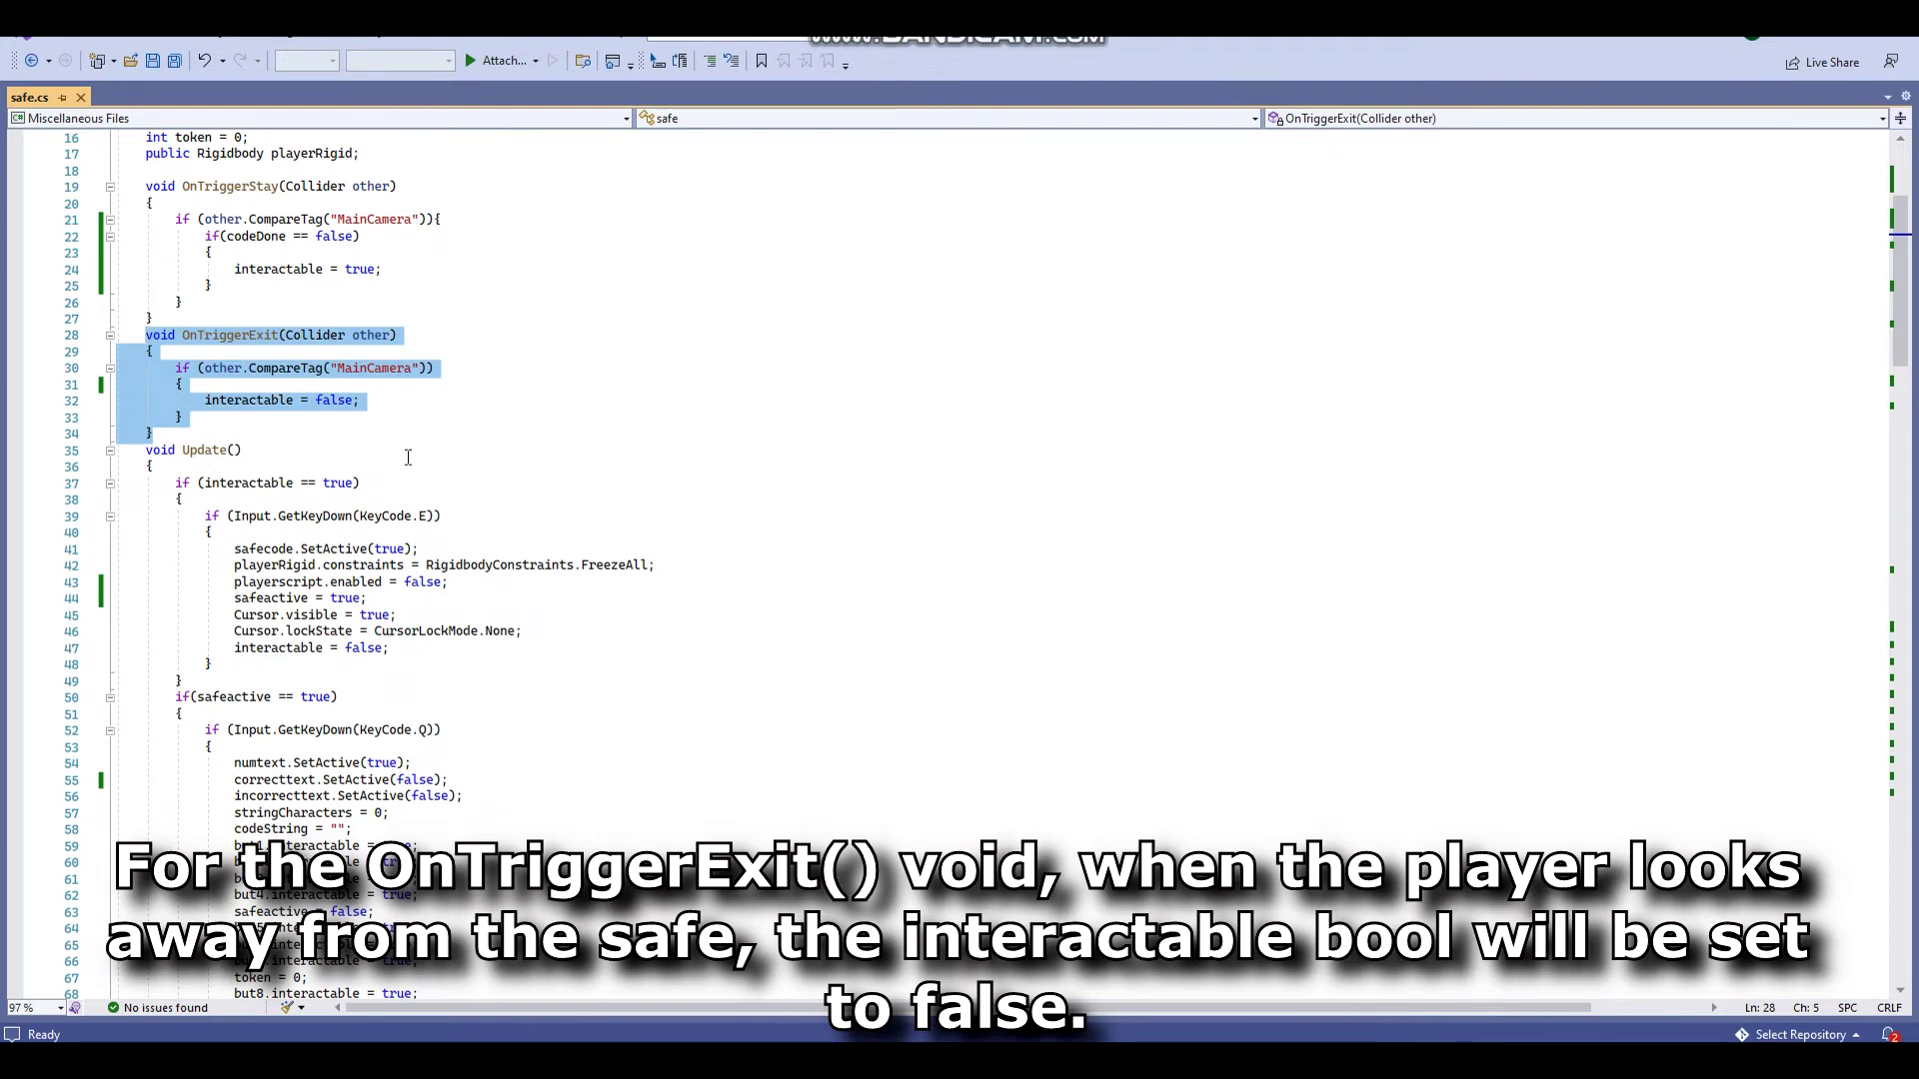
pyautogui.scroll(-3, 407, 456)
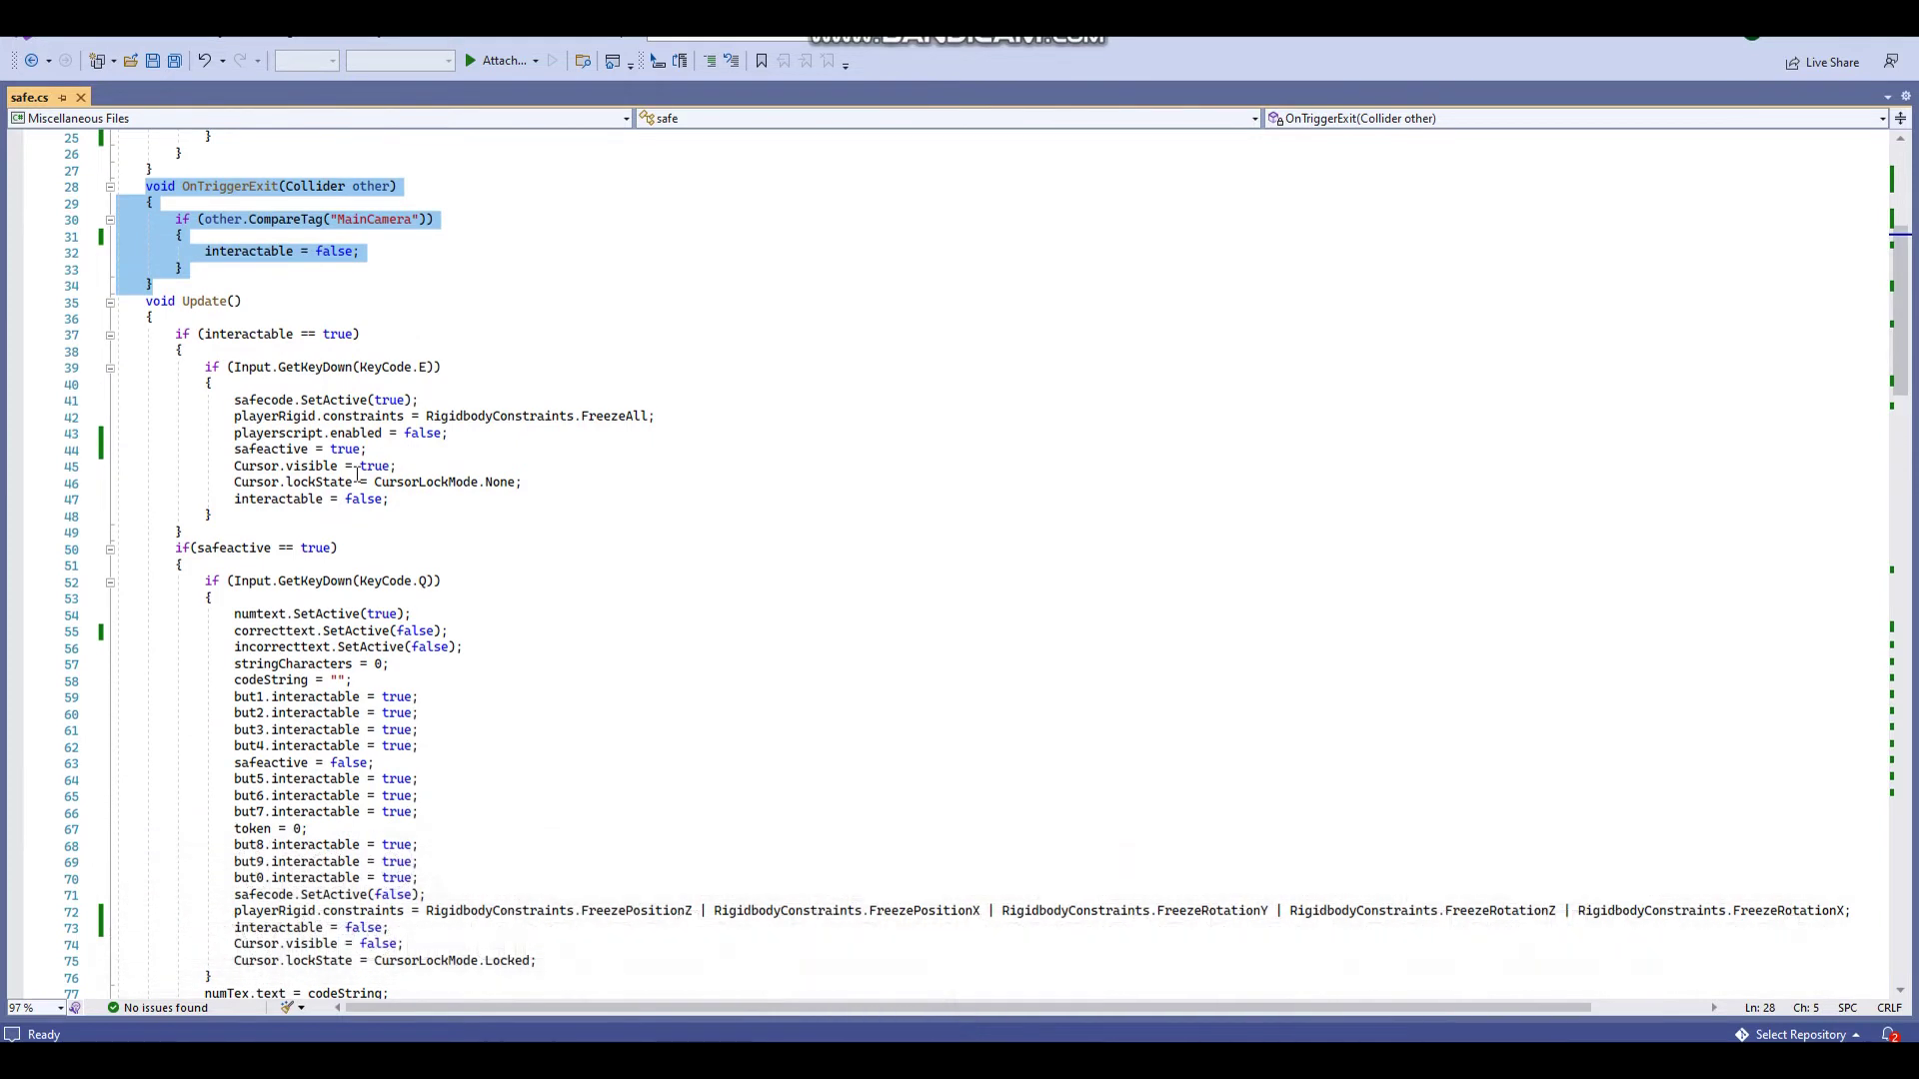
pyautogui.moveTo(224, 519); pyautogui.dragTo(207, 370)
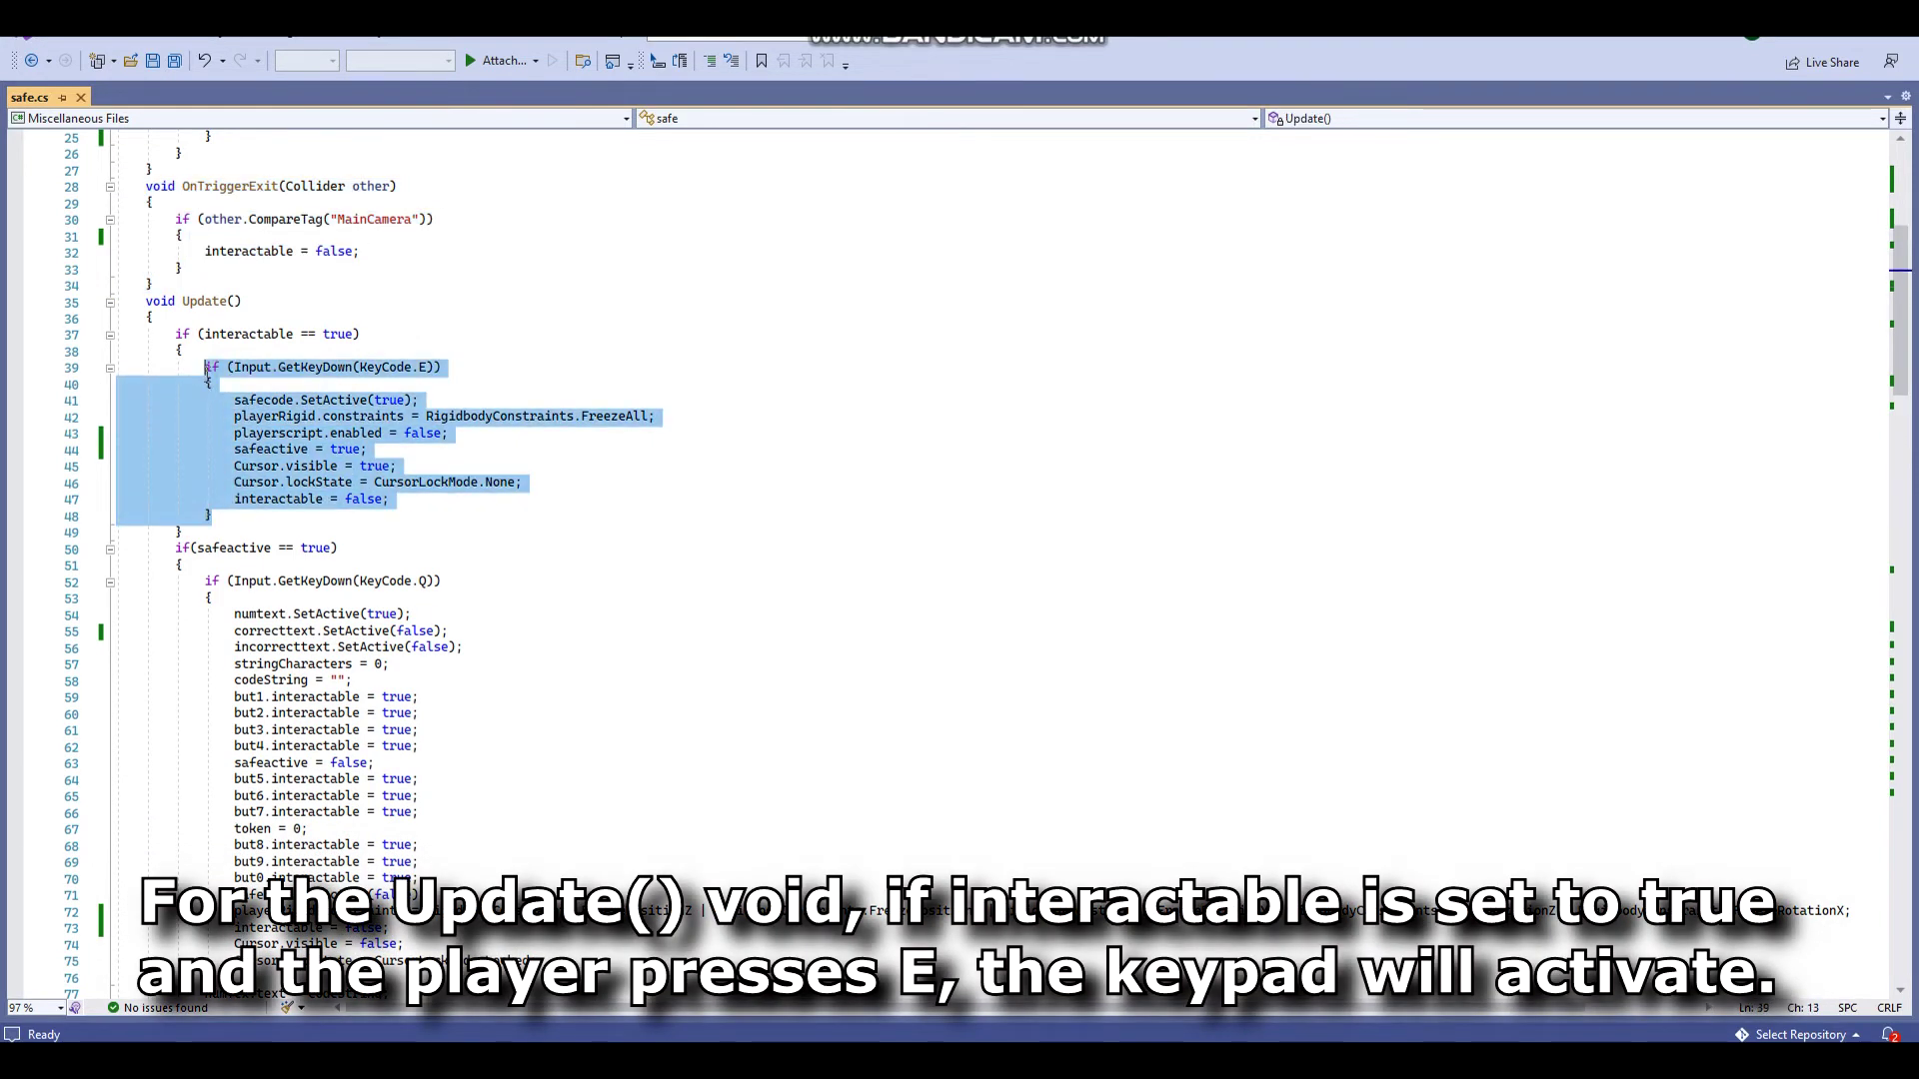
pyautogui.scroll(-1, 635, 464)
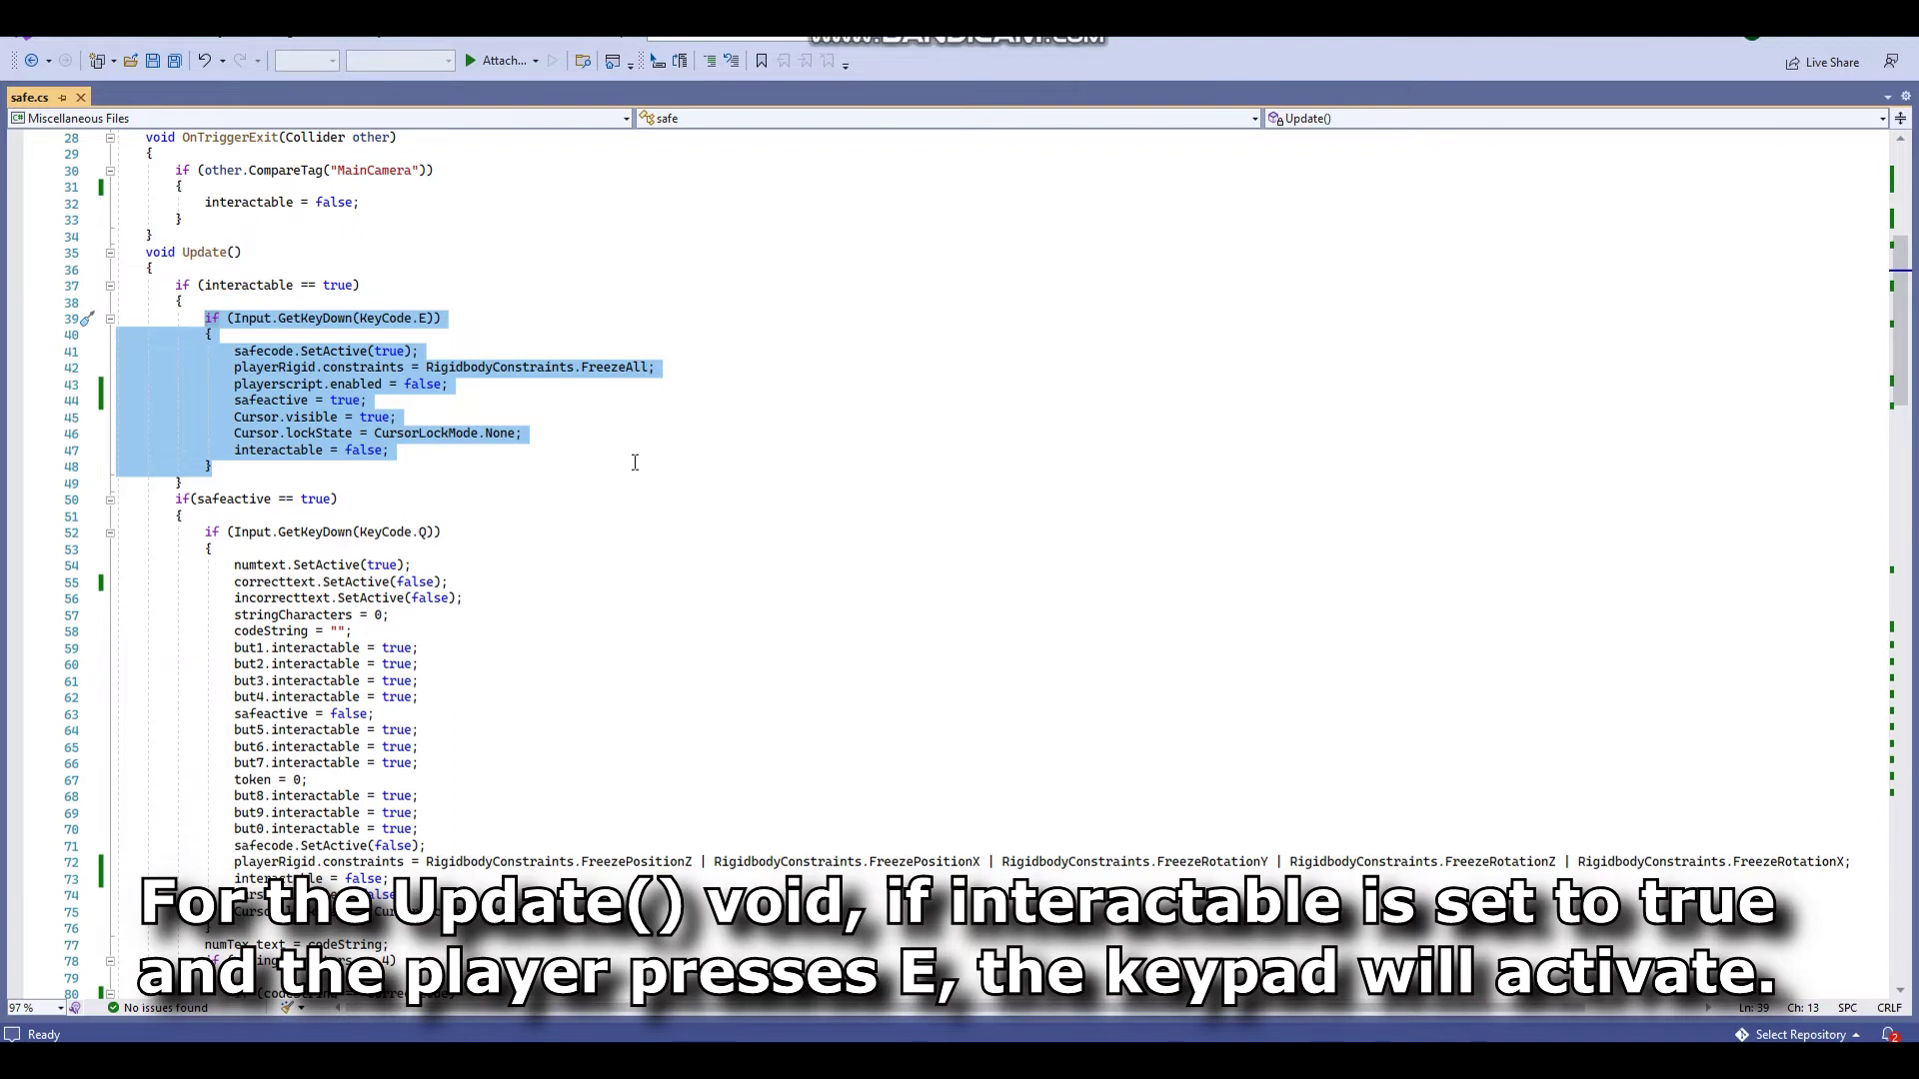
pyautogui.scroll(-2, 635, 464)
pyautogui.scroll(-2, 428, 334)
pyautogui.click(366, 333)
# Replace KeyCode.Q with KeyCode.Escape on line 52 and save safe.cs
pyautogui.click(425, 334)
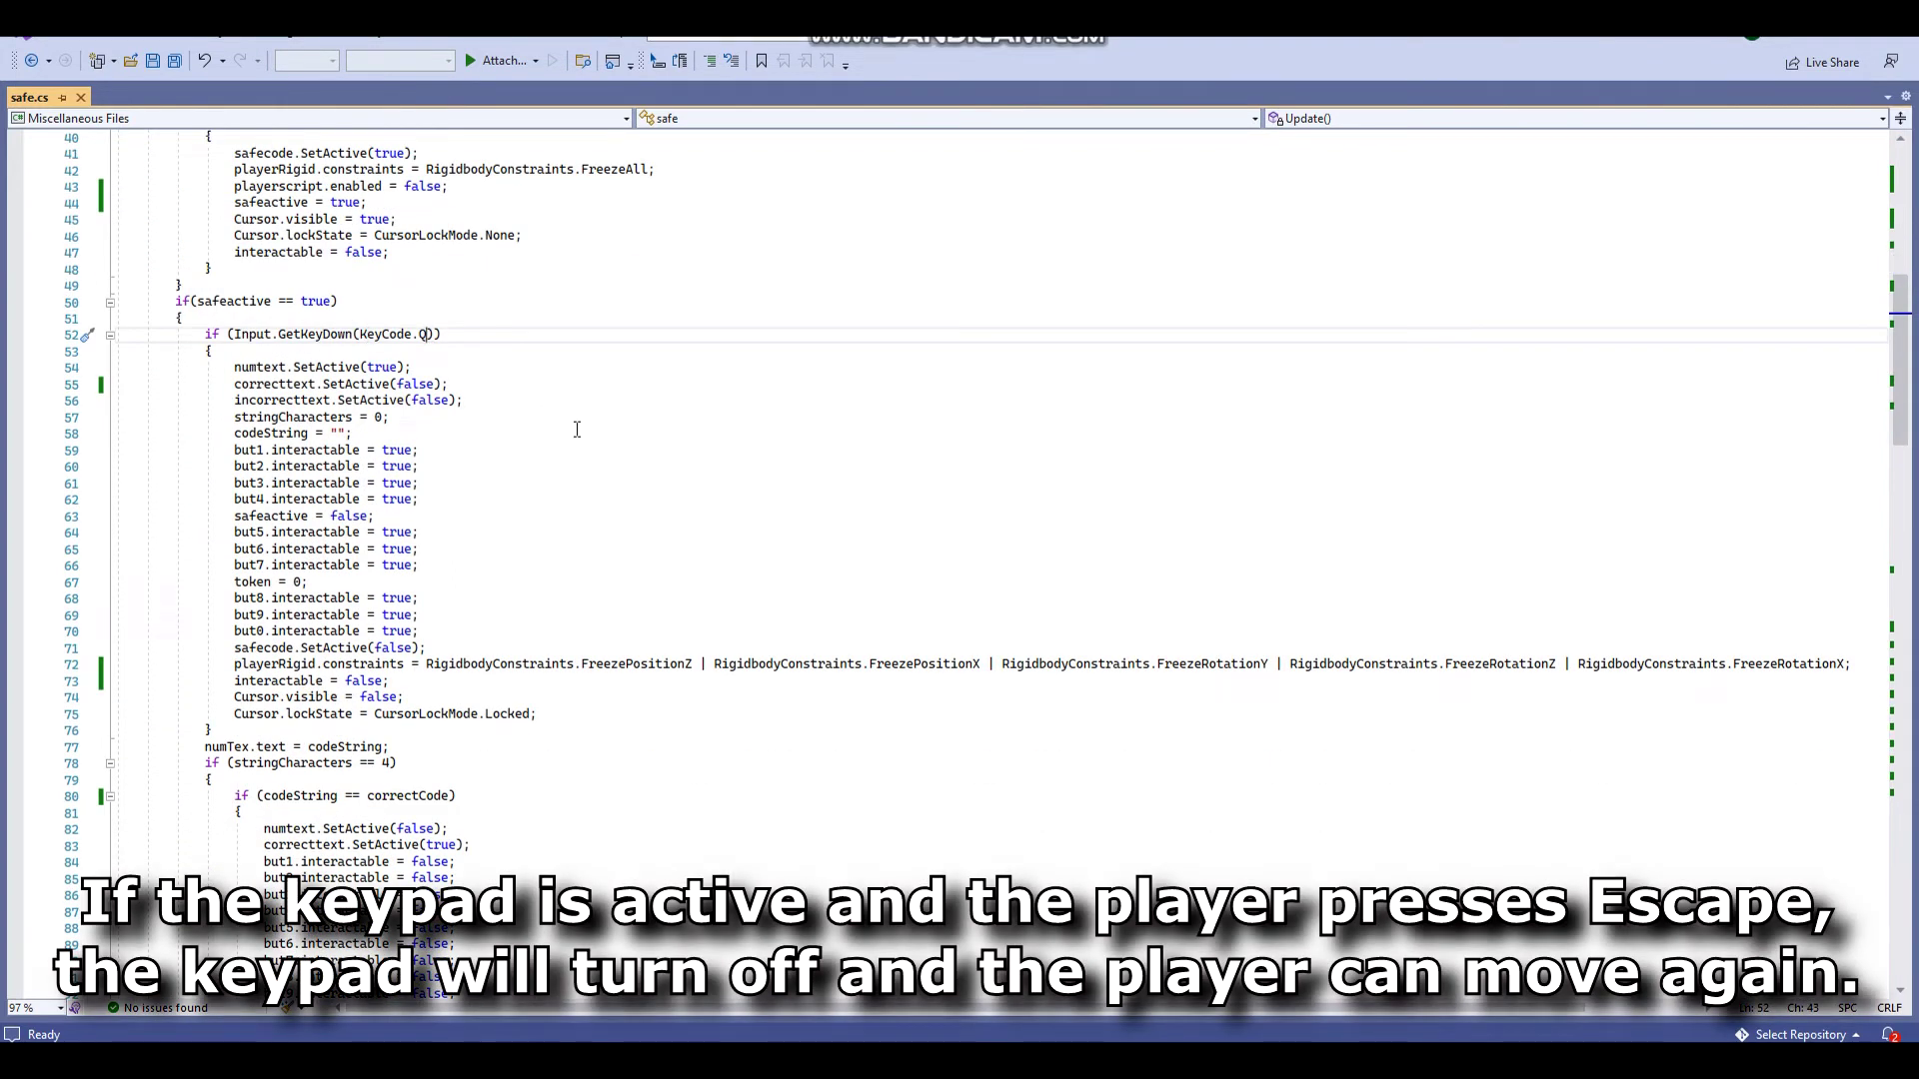
pyautogui.press('BackSpace')
pyautogui.write('Esca')
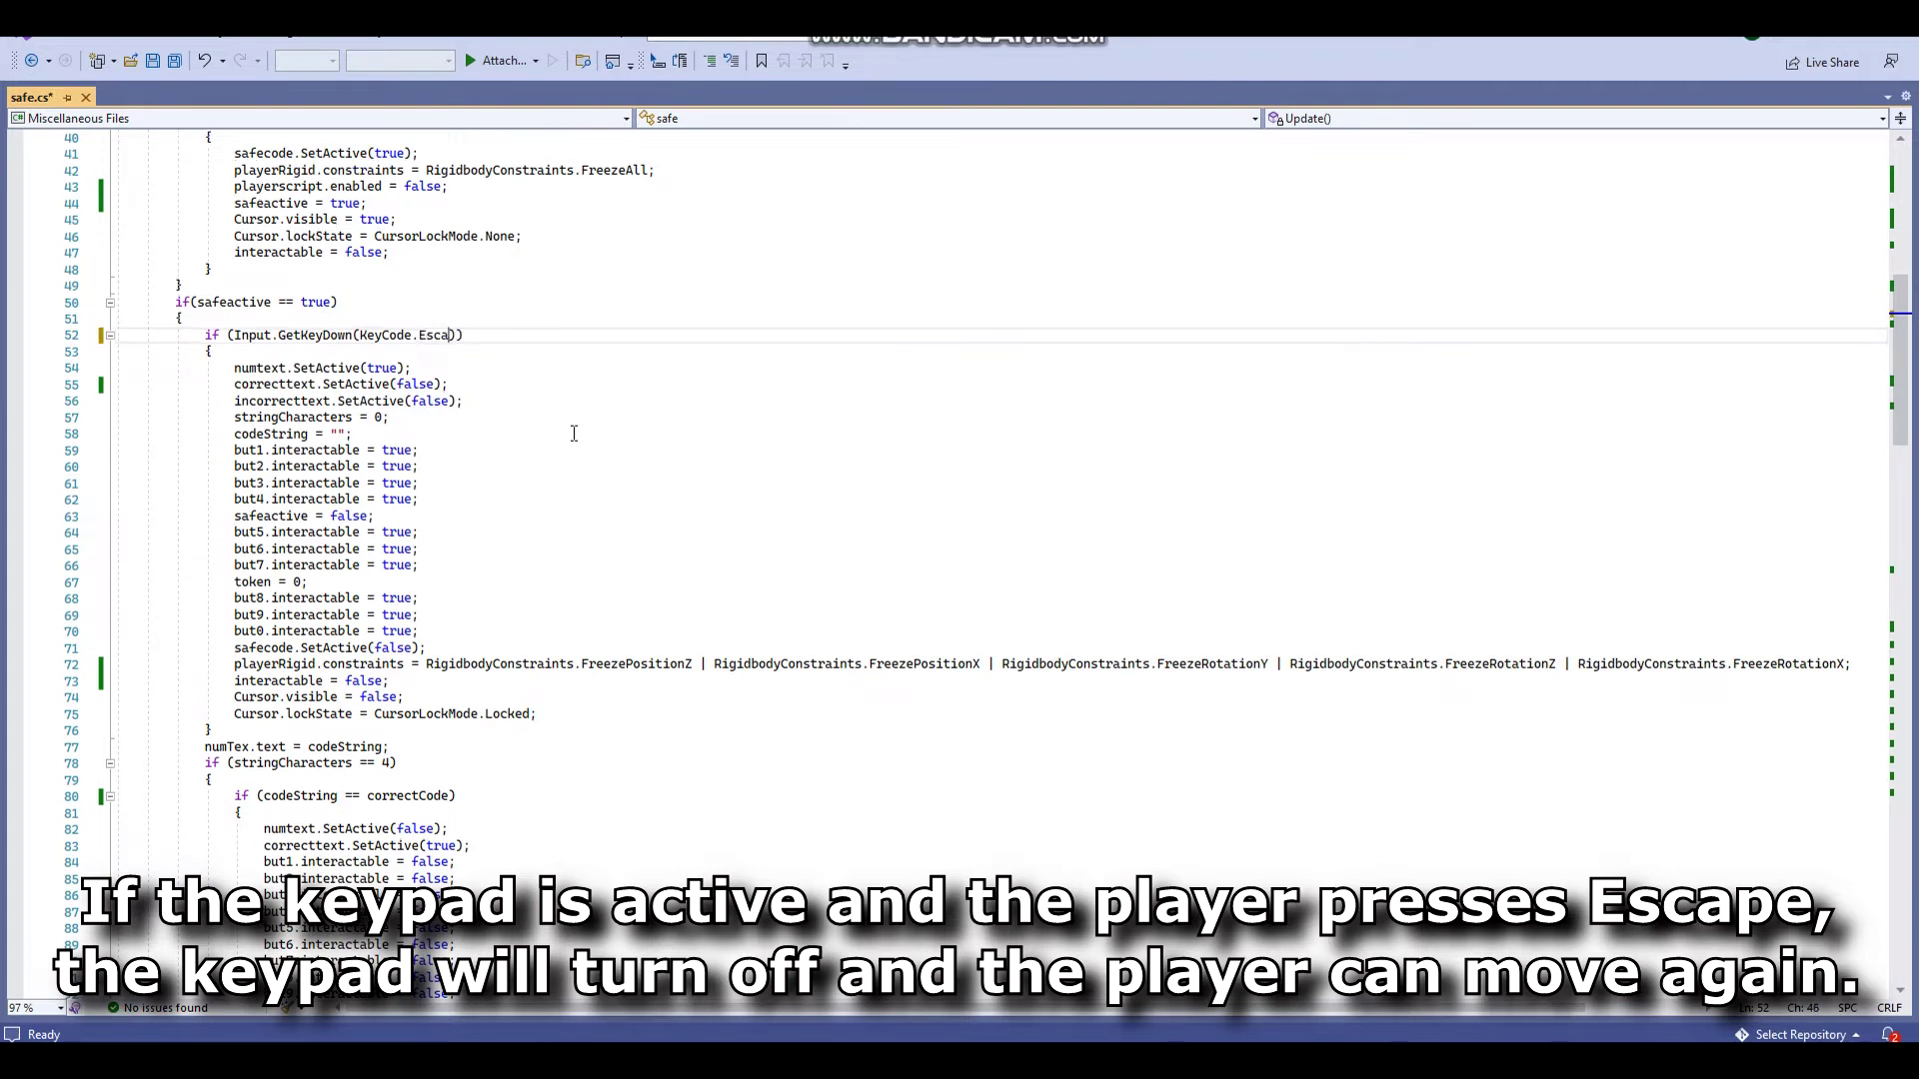
pyautogui.write('pe')
pyautogui.hotkey('ctrl', 's')
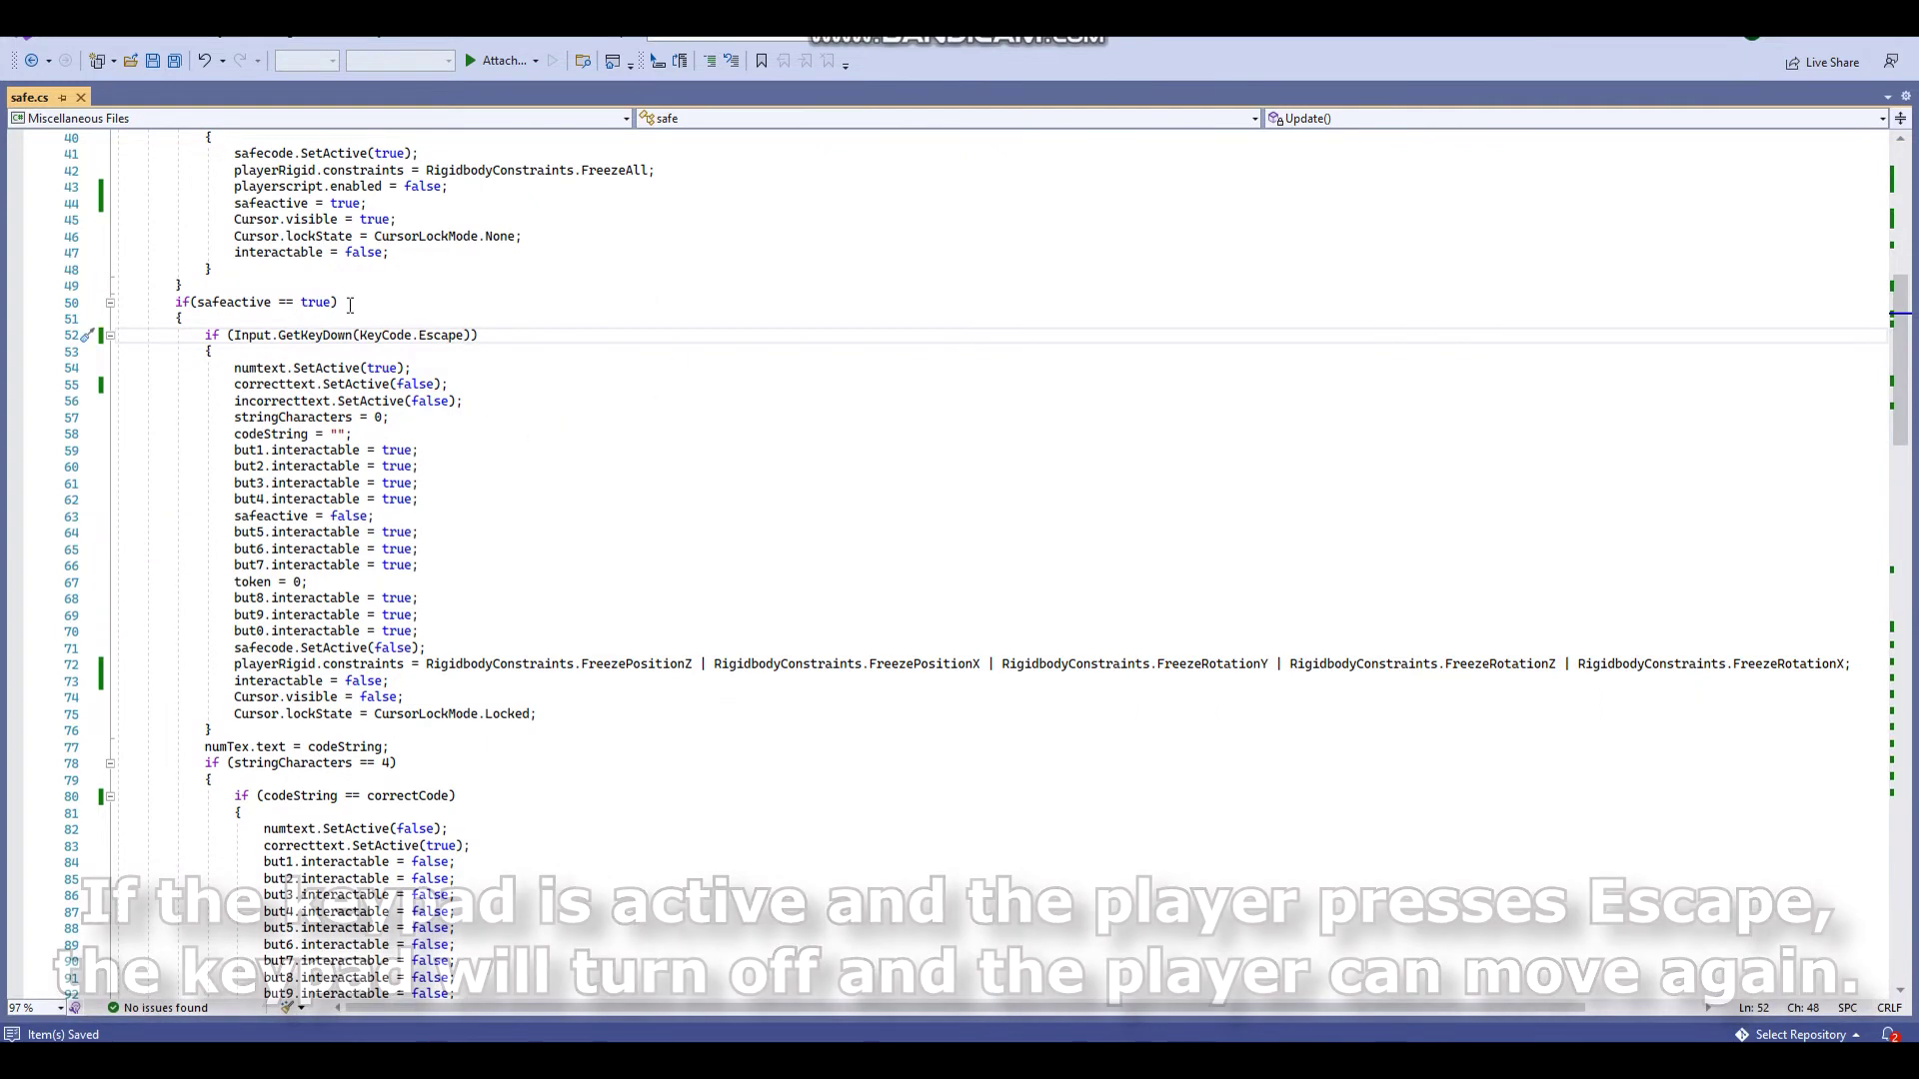
pyautogui.scroll(-9, 257, 349)
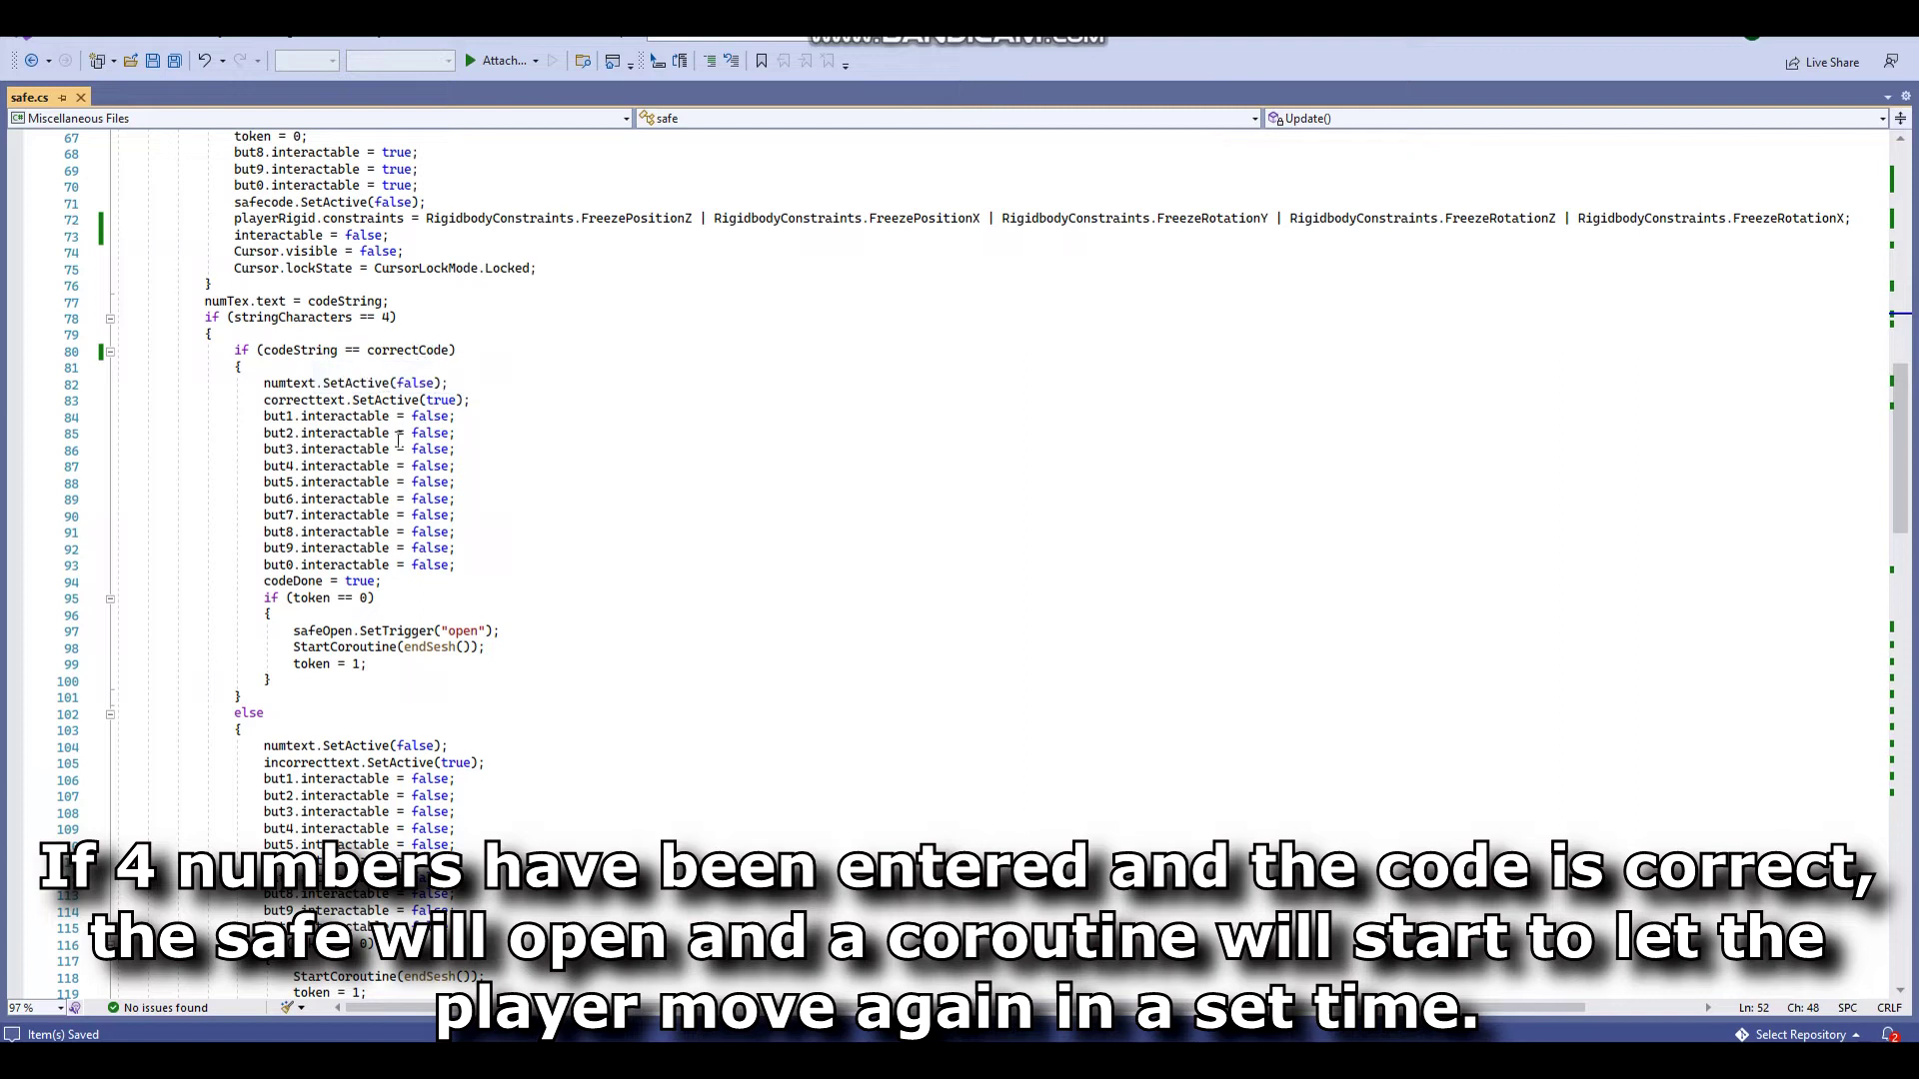
# Scroll through the code check, endSesh coroutine and pressedOne–pressedZero methods in safe.cs
pyautogui.scroll(-5, 226, 480)
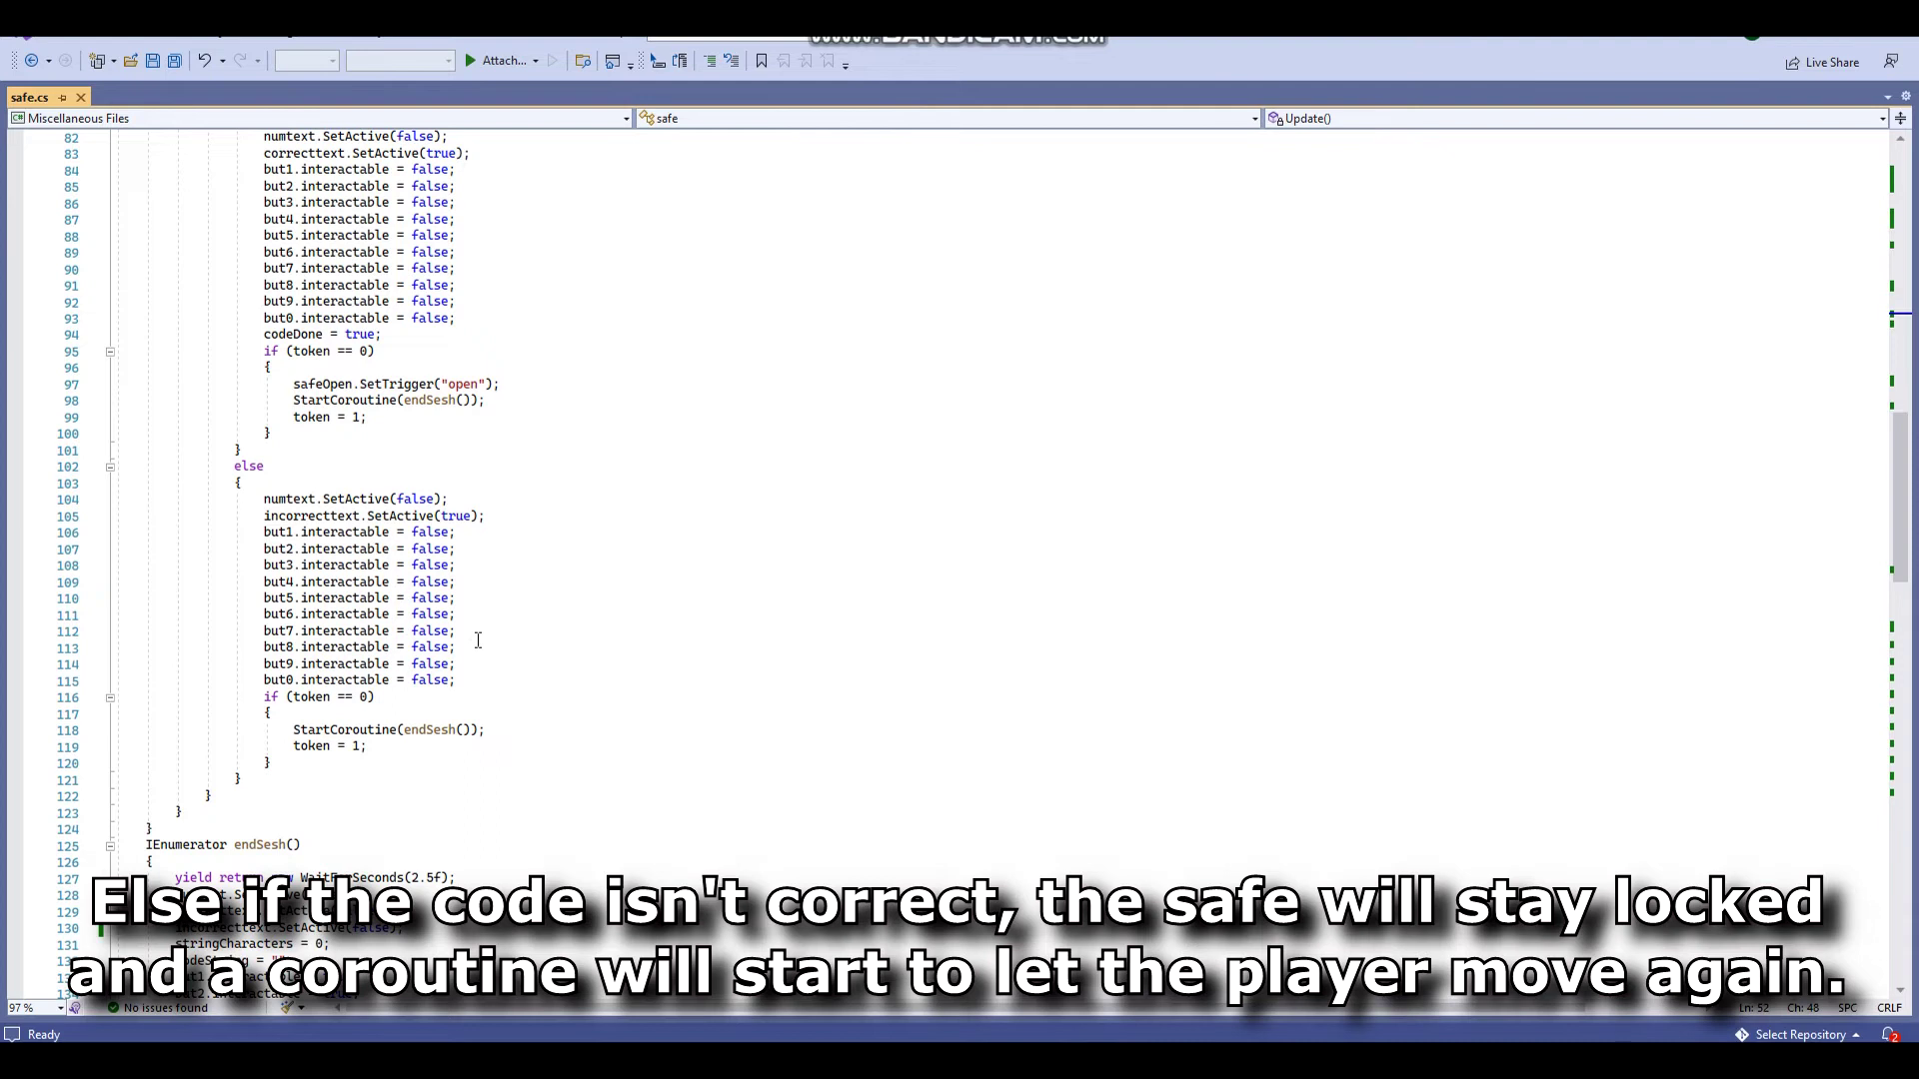
pyautogui.scroll(-4, 478, 639)
pyautogui.scroll(-3, 478, 640)
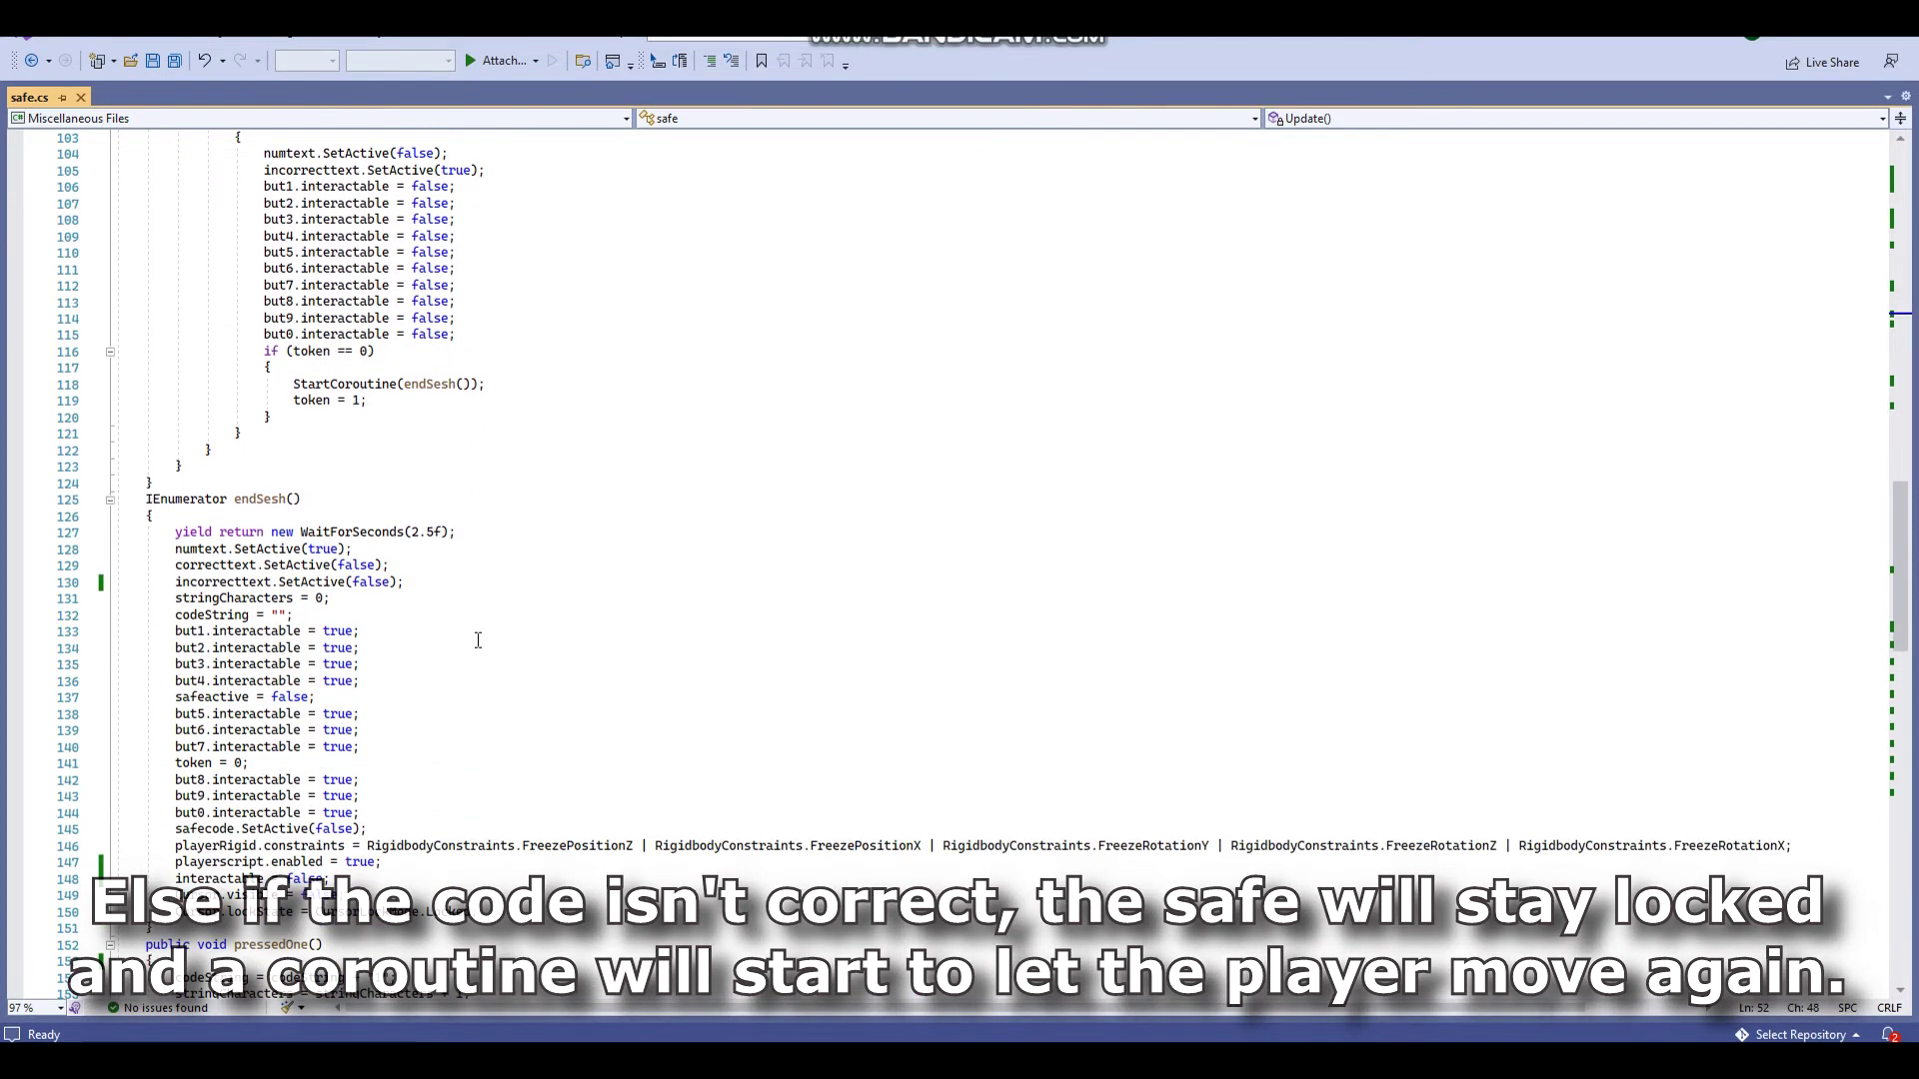
pyautogui.scroll(-2, 478, 639)
pyautogui.scroll(-1, 478, 640)
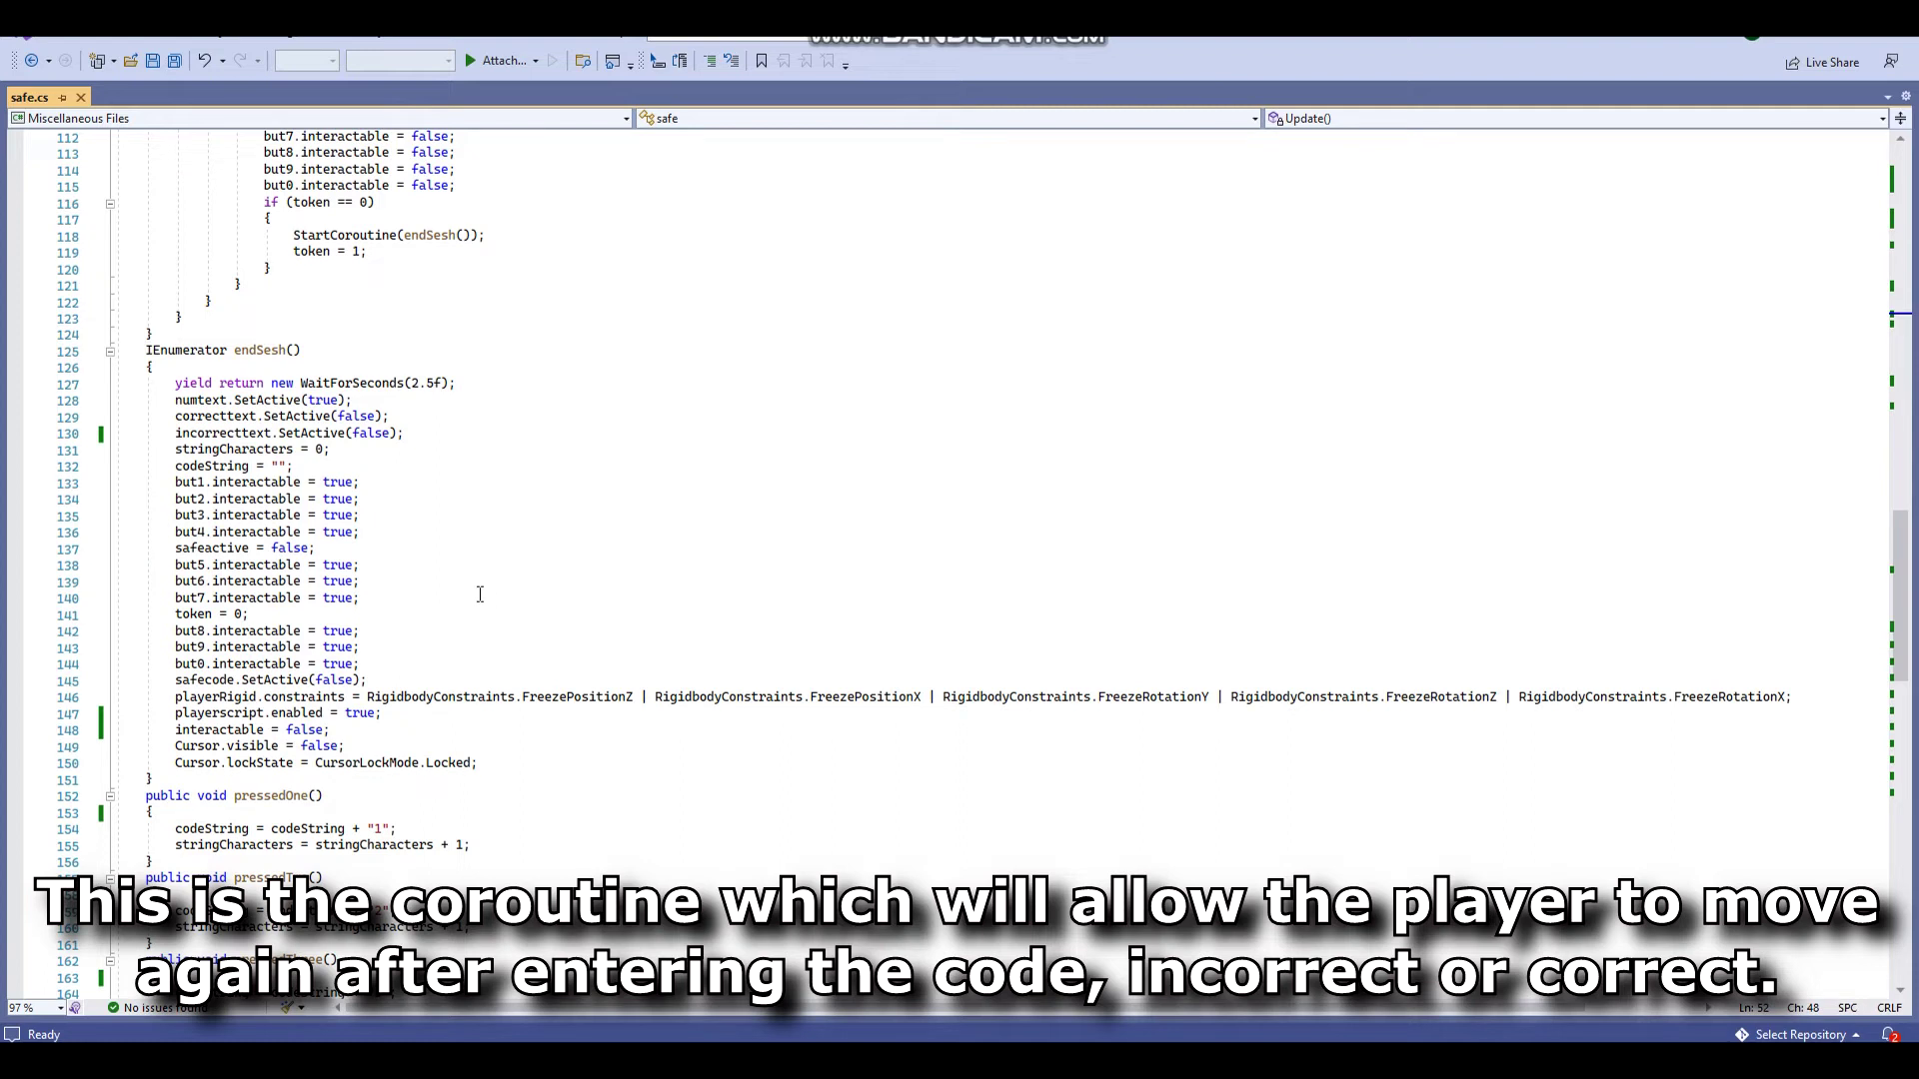
pyautogui.scroll(-10, 496, 604)
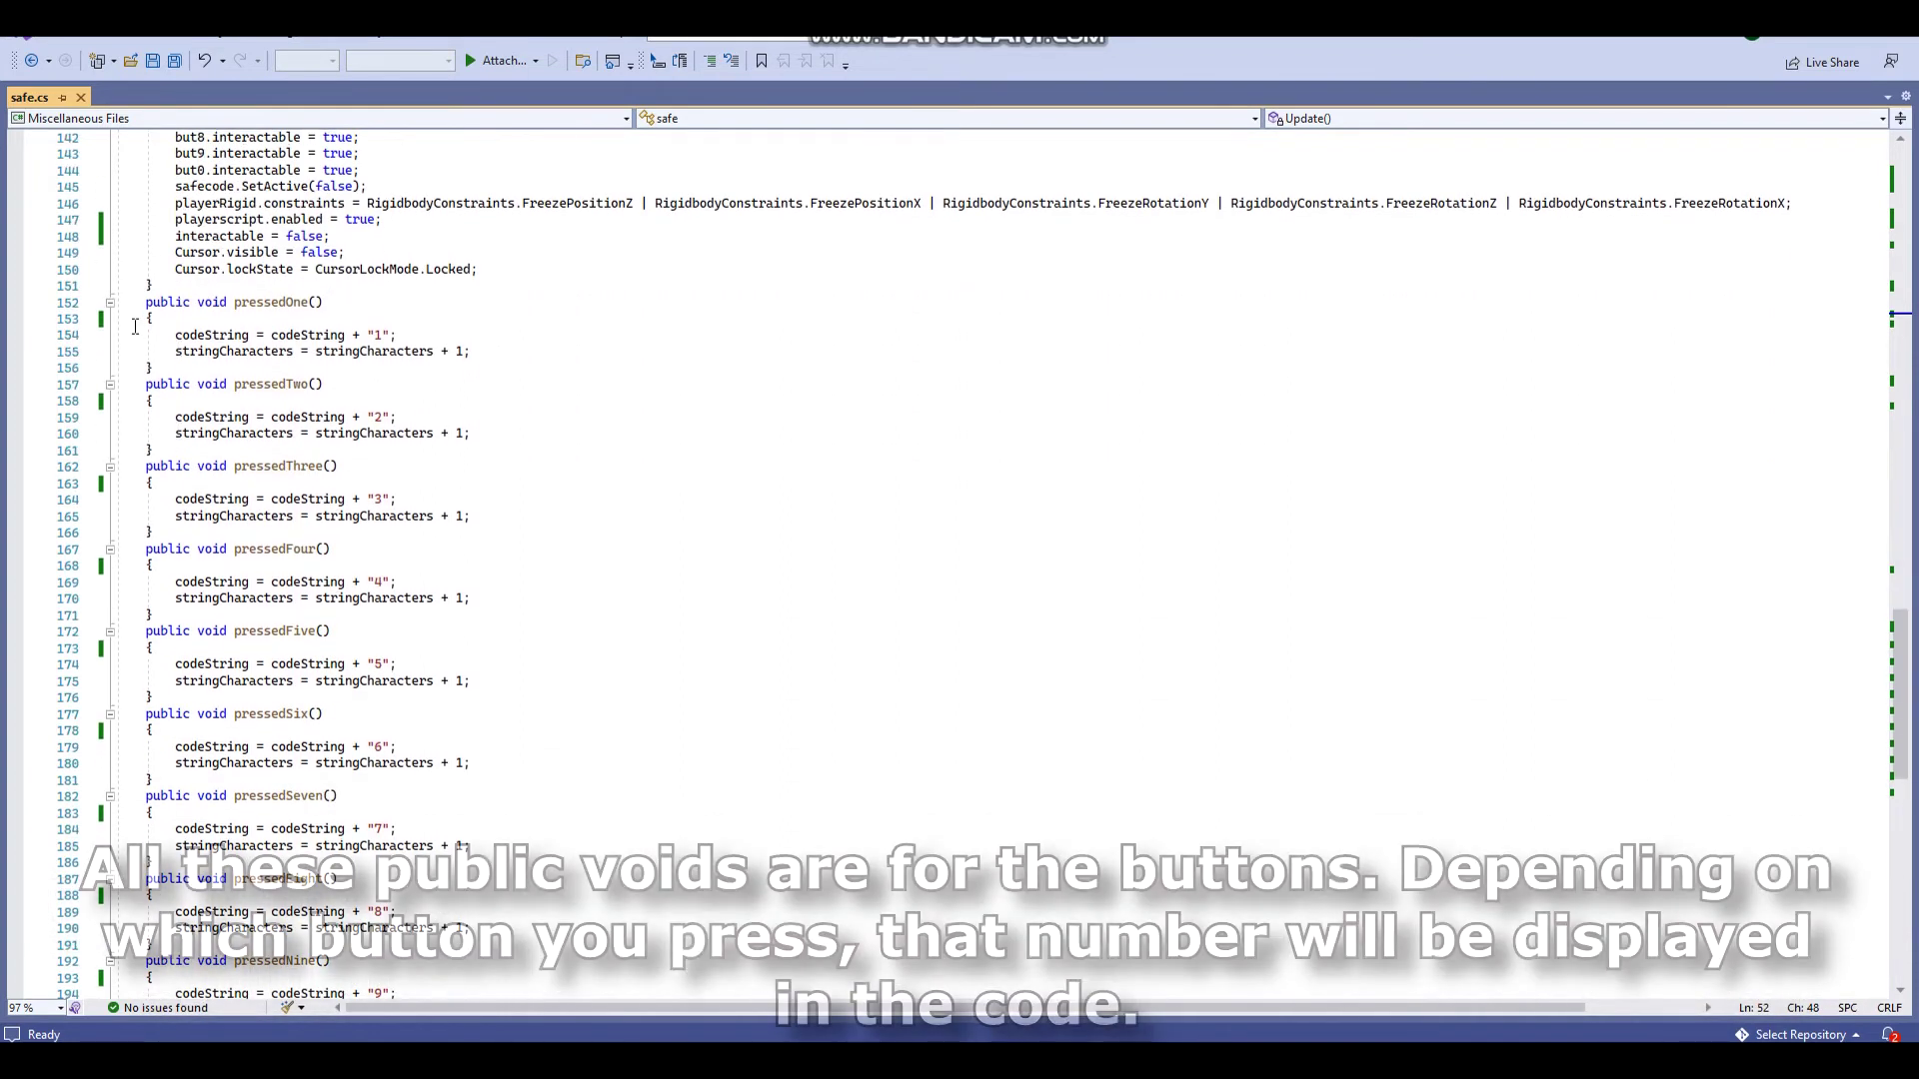
pyautogui.scroll(-1, 275, 375)
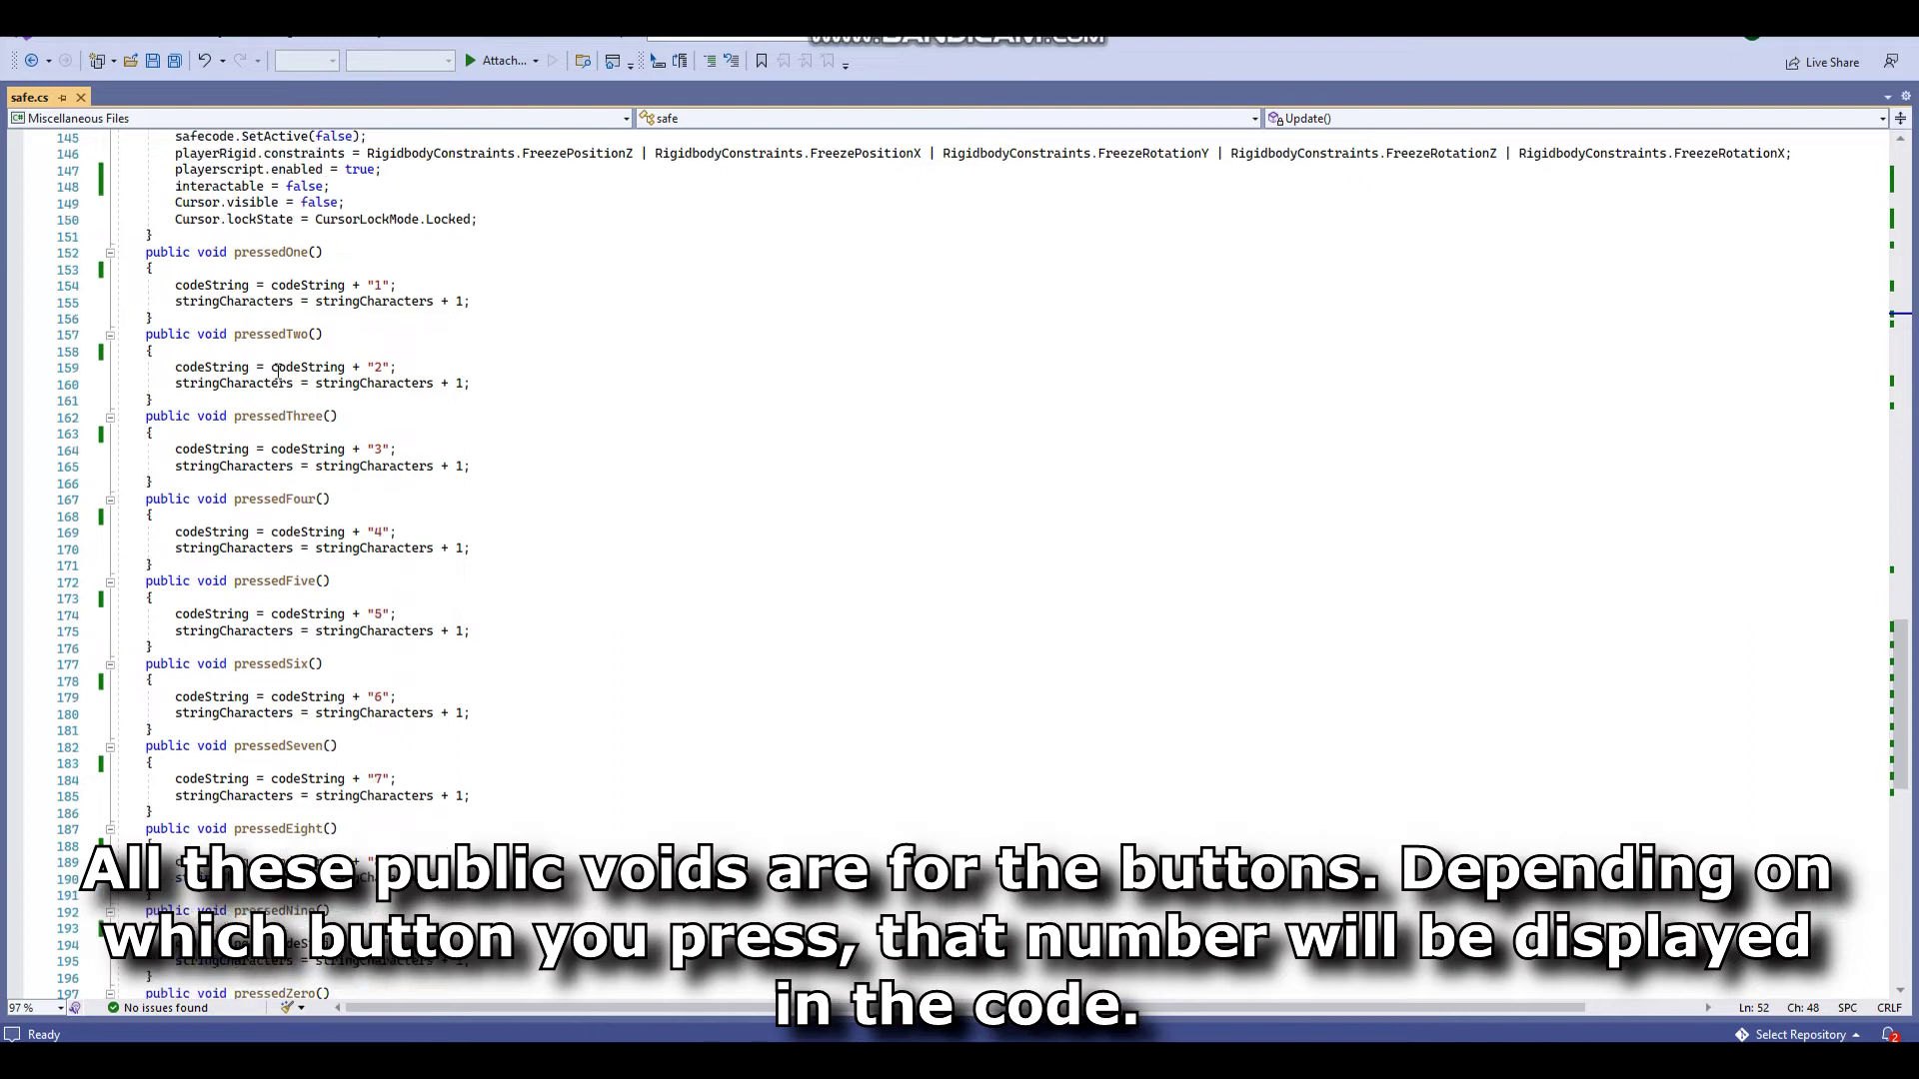
pyautogui.scroll(-3, 277, 385)
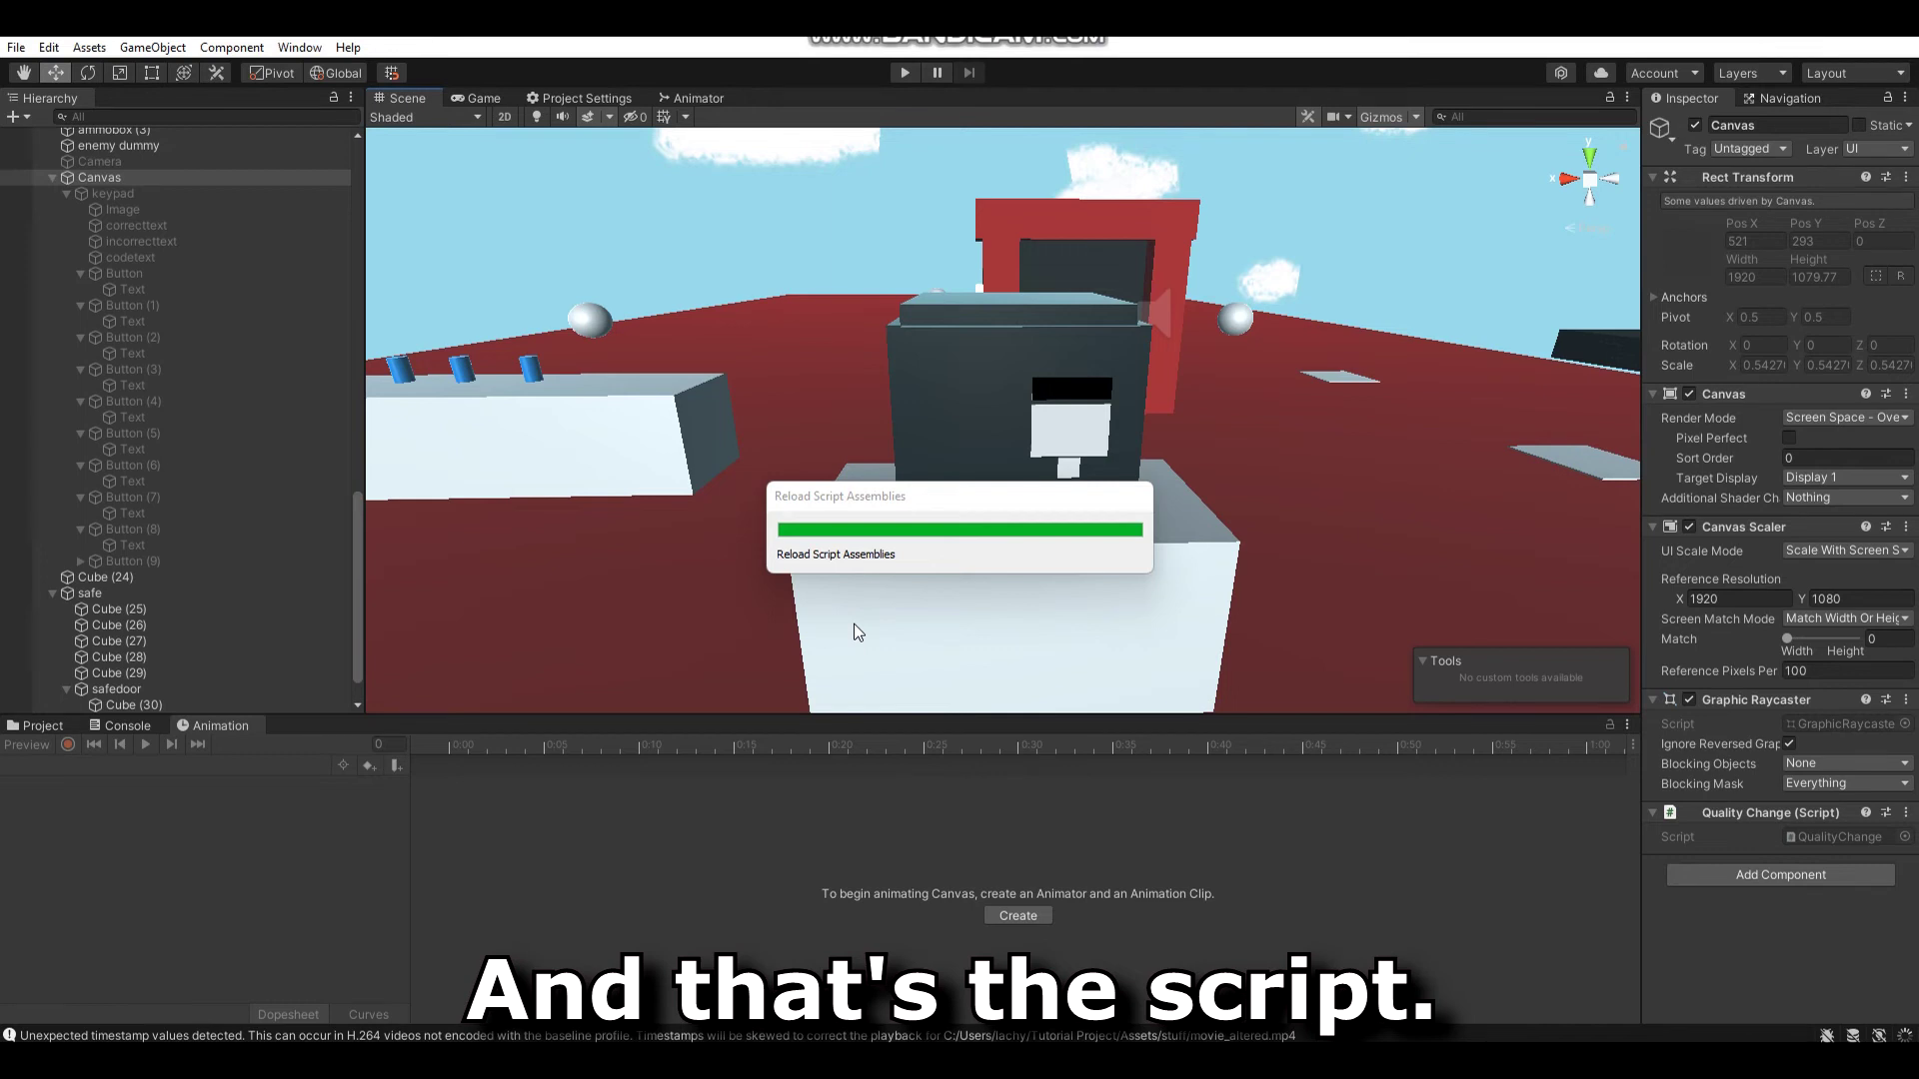
# Select the safe door and the safe object, then enter Play mode to test the safe
pyautogui.click(935, 428)
pyautogui.click(90, 593)
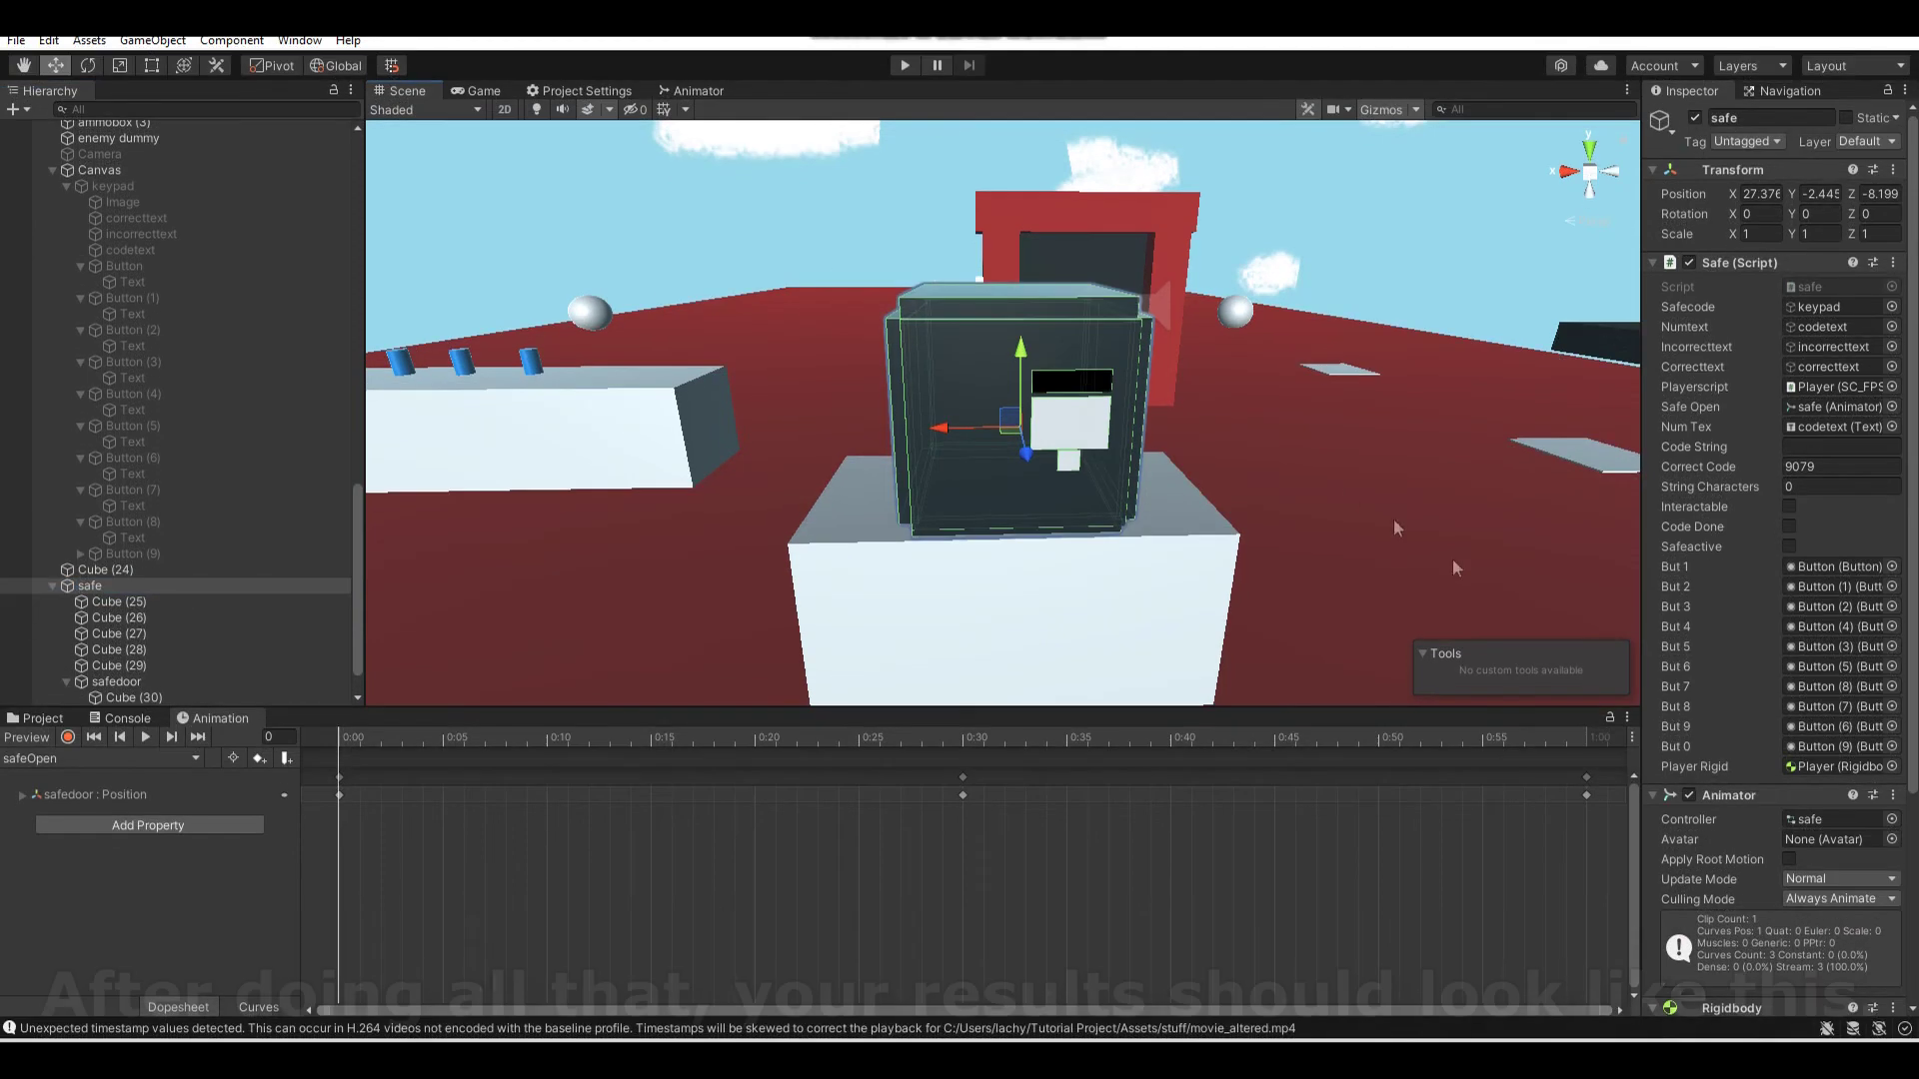
pyautogui.click(905, 65)
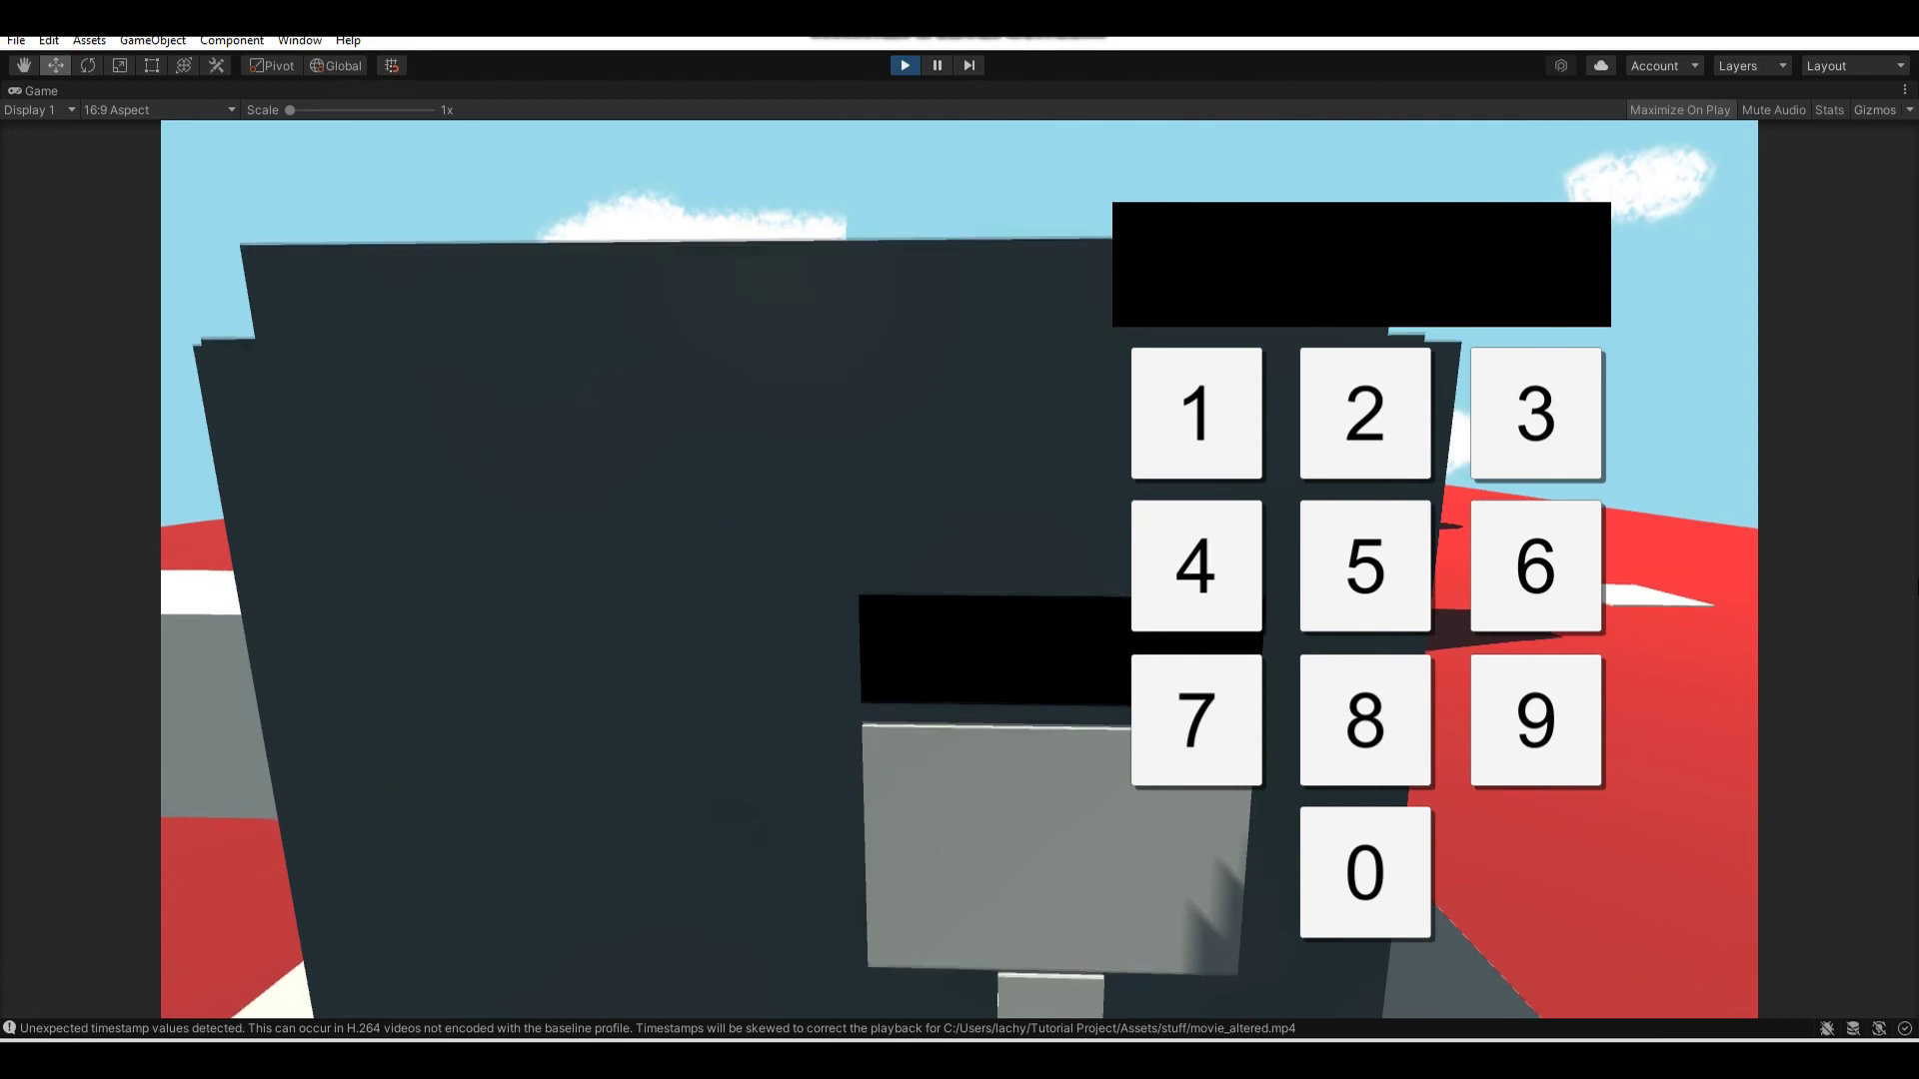
# Enter the wrong code 2, 6, 5 plus a last digit, getting INCORRECT
pyautogui.click(1397, 420)
pyautogui.click(1539, 565)
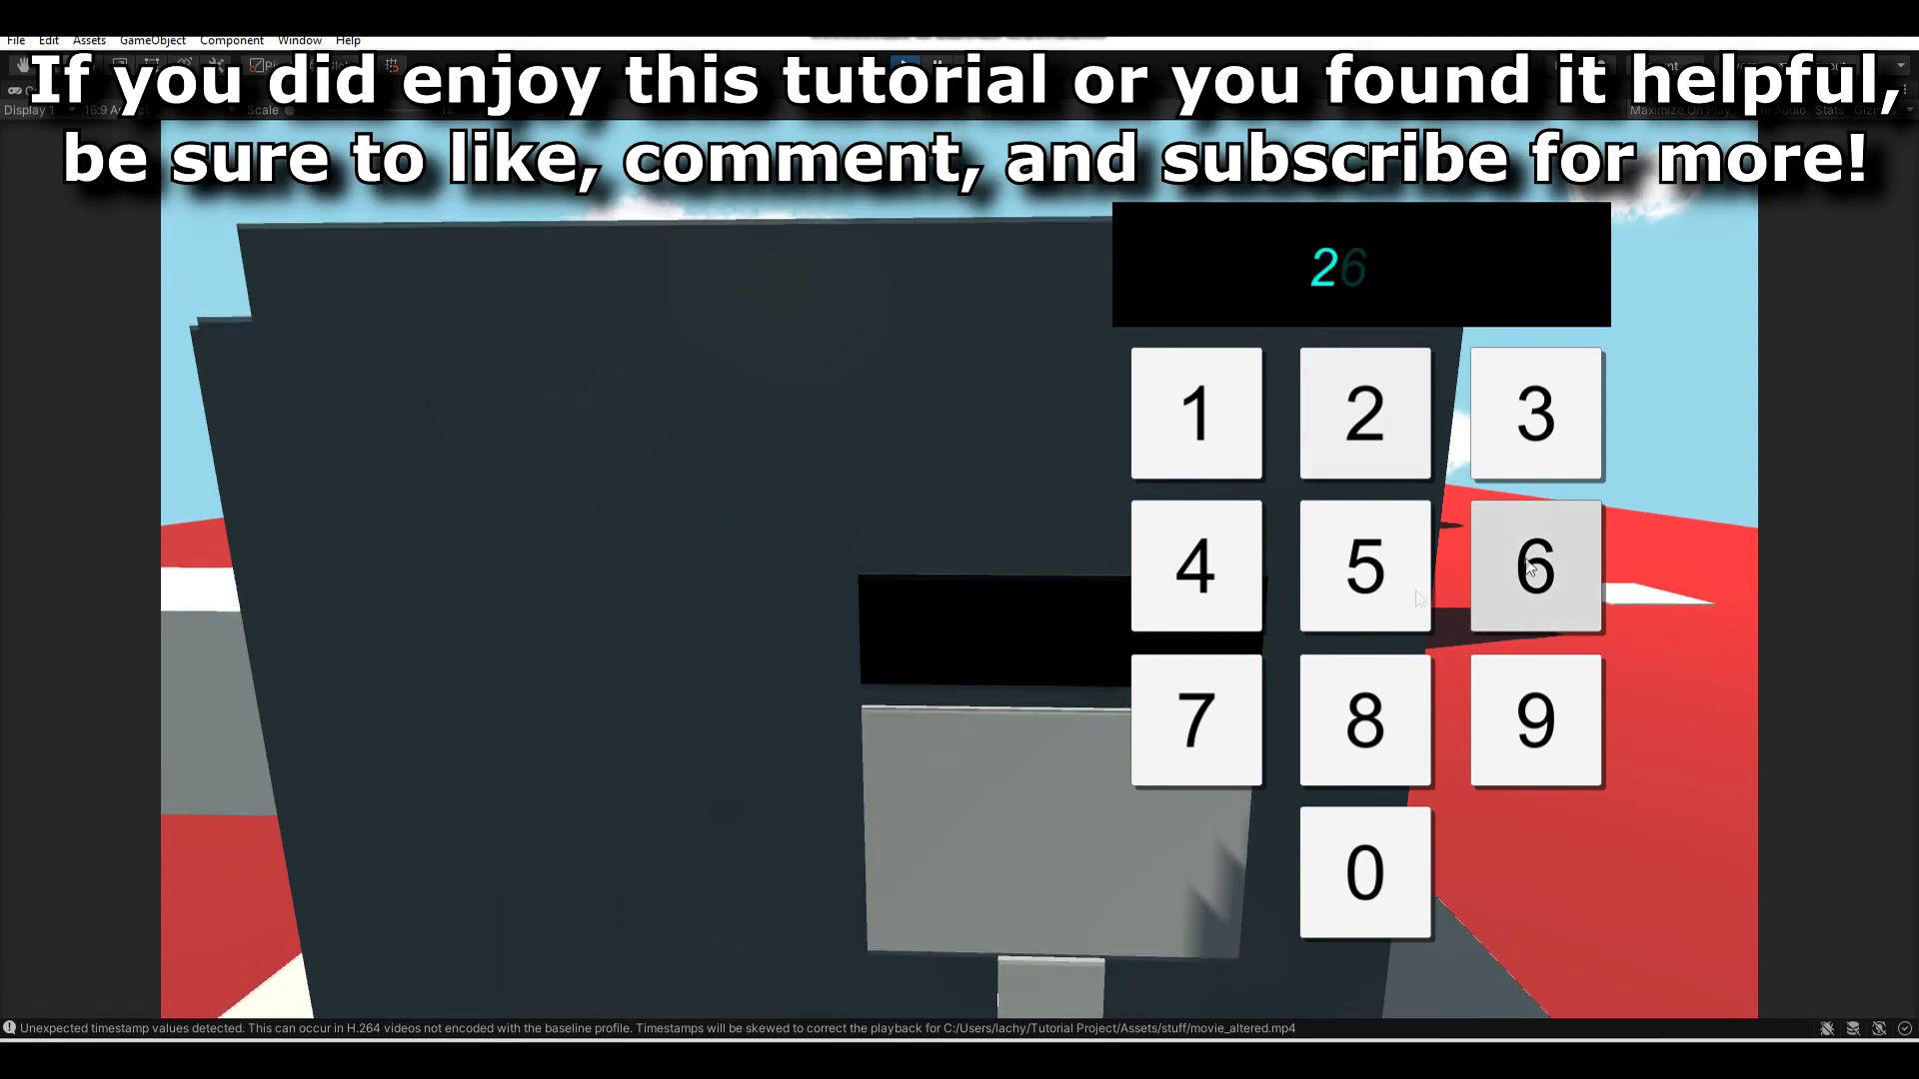
pyautogui.click(1365, 566)
pyautogui.click(1370, 731)
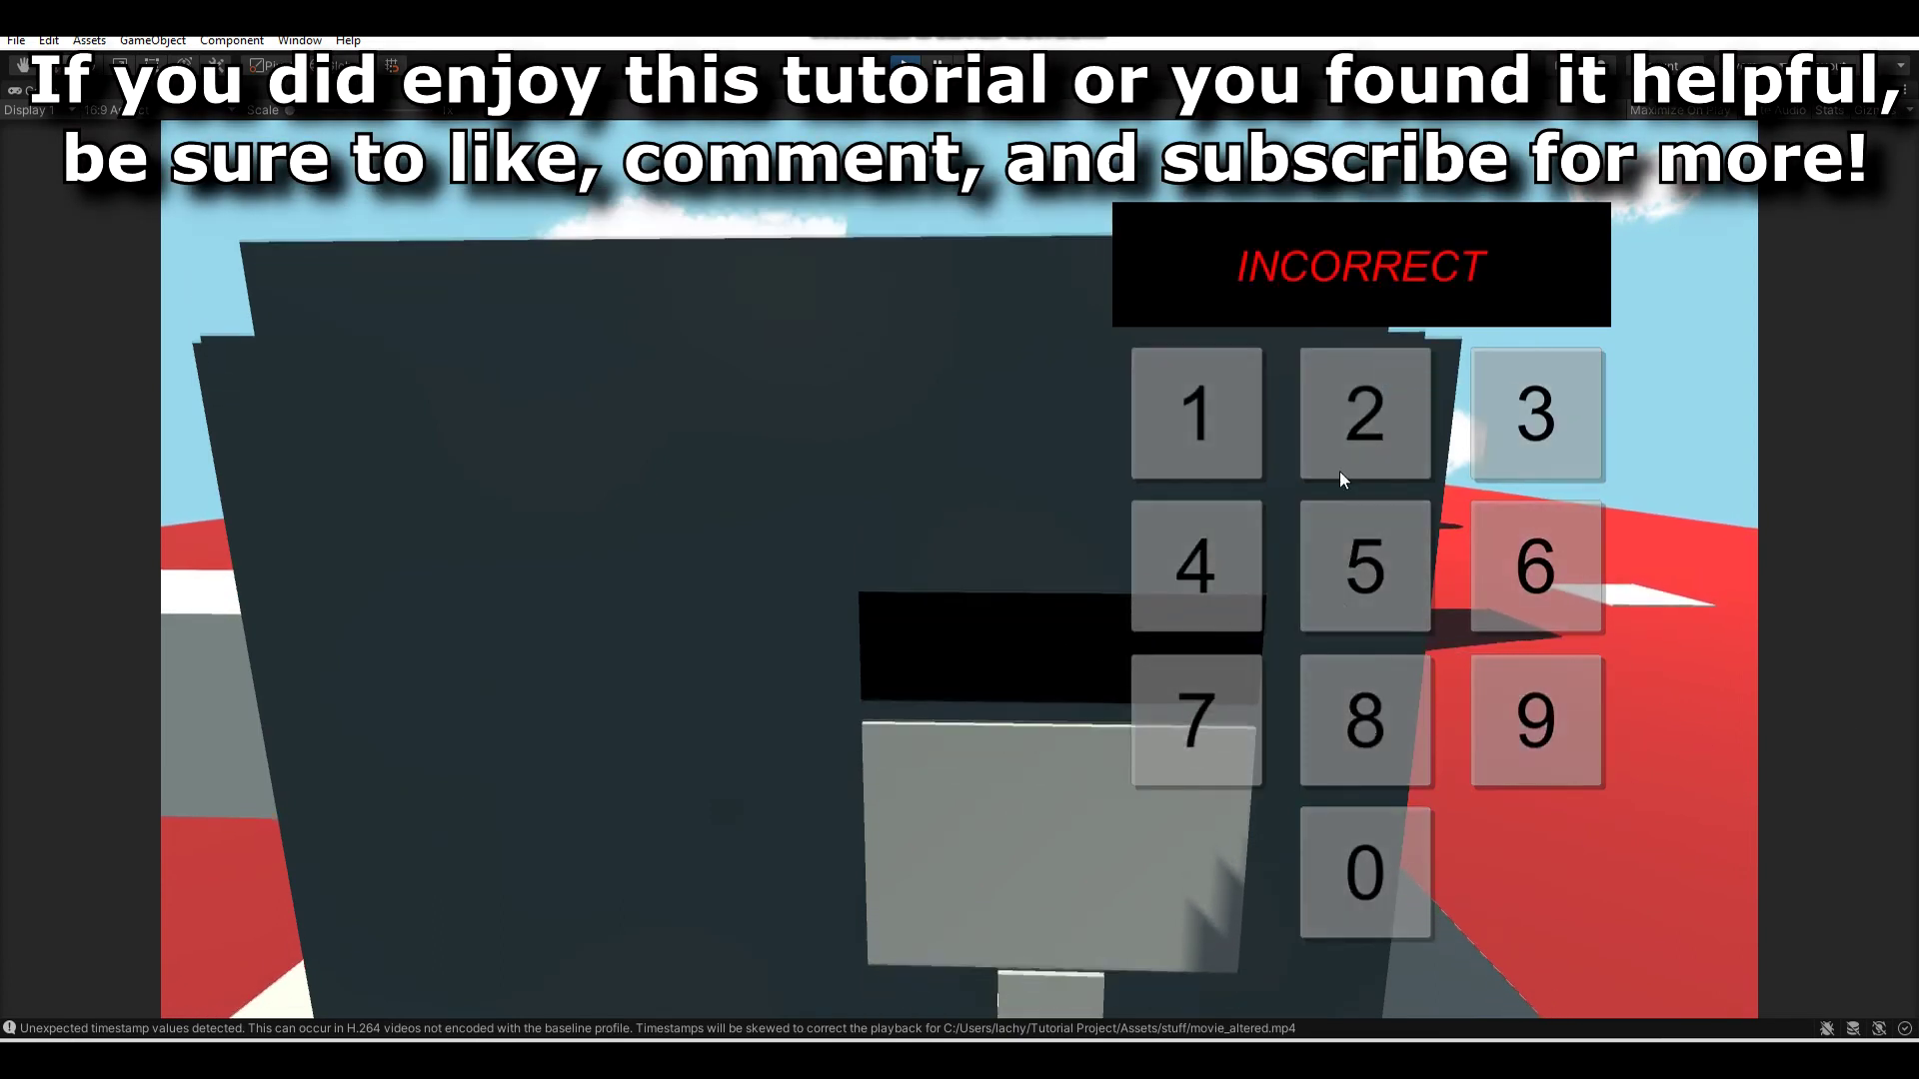
# Reopen the keypad with E, enter 9, 0, 4, then pause to check Code String 9047
pyautogui.press('e')
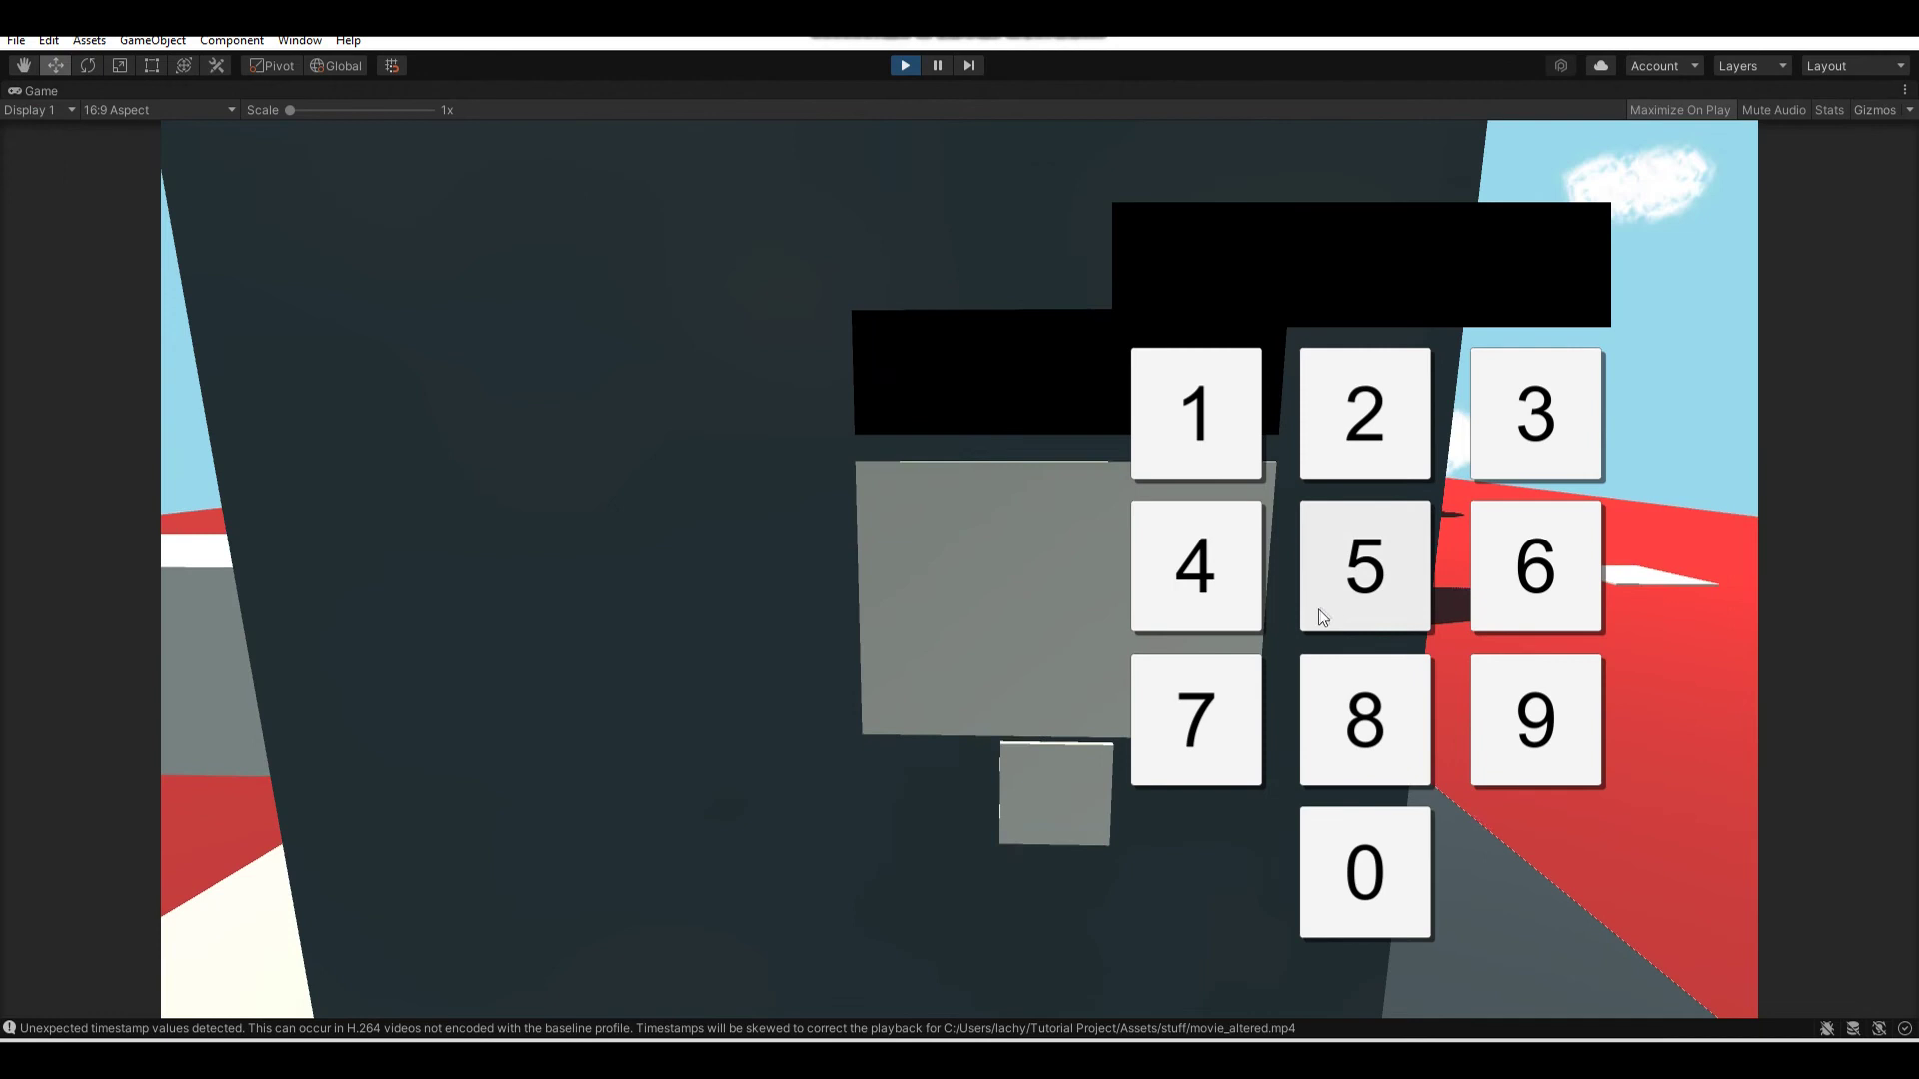
pyautogui.click(1536, 719)
pyautogui.click(1395, 845)
pyautogui.click(1191, 619)
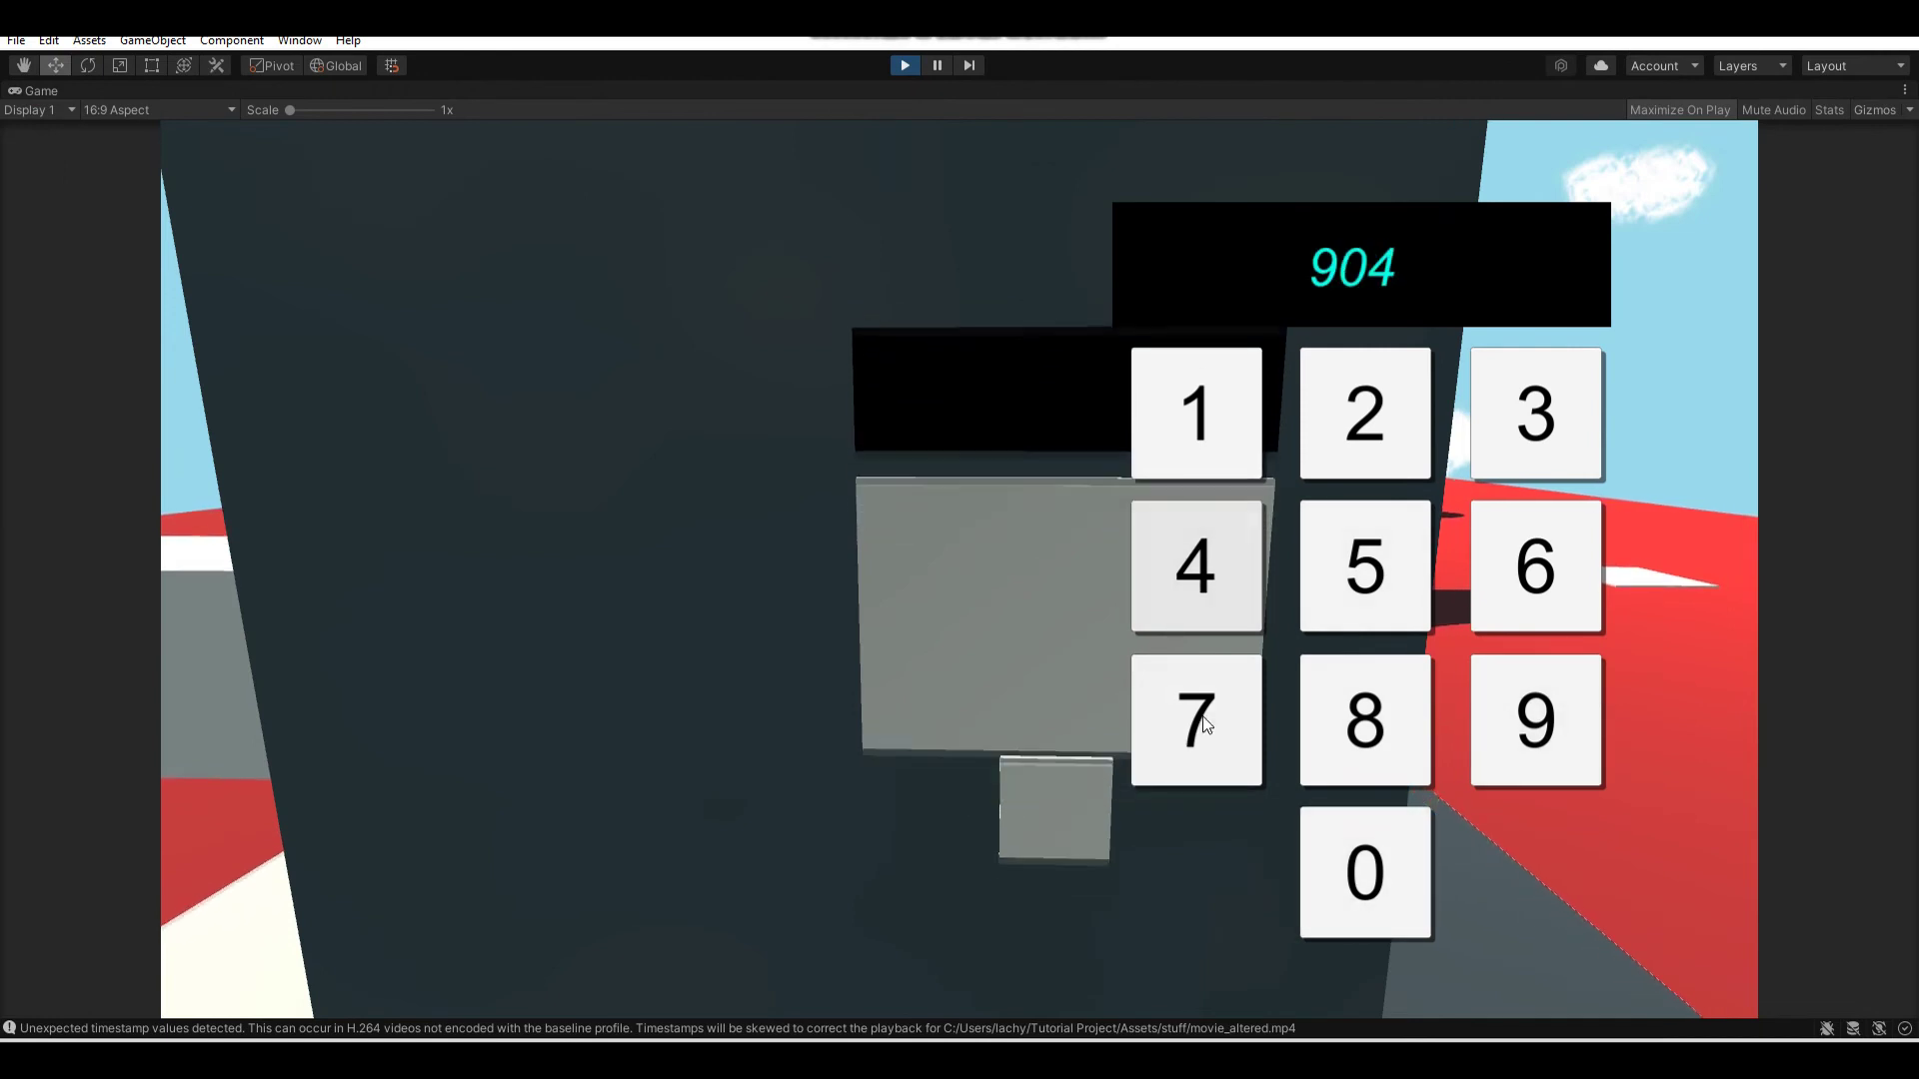
pyautogui.click(939, 64)
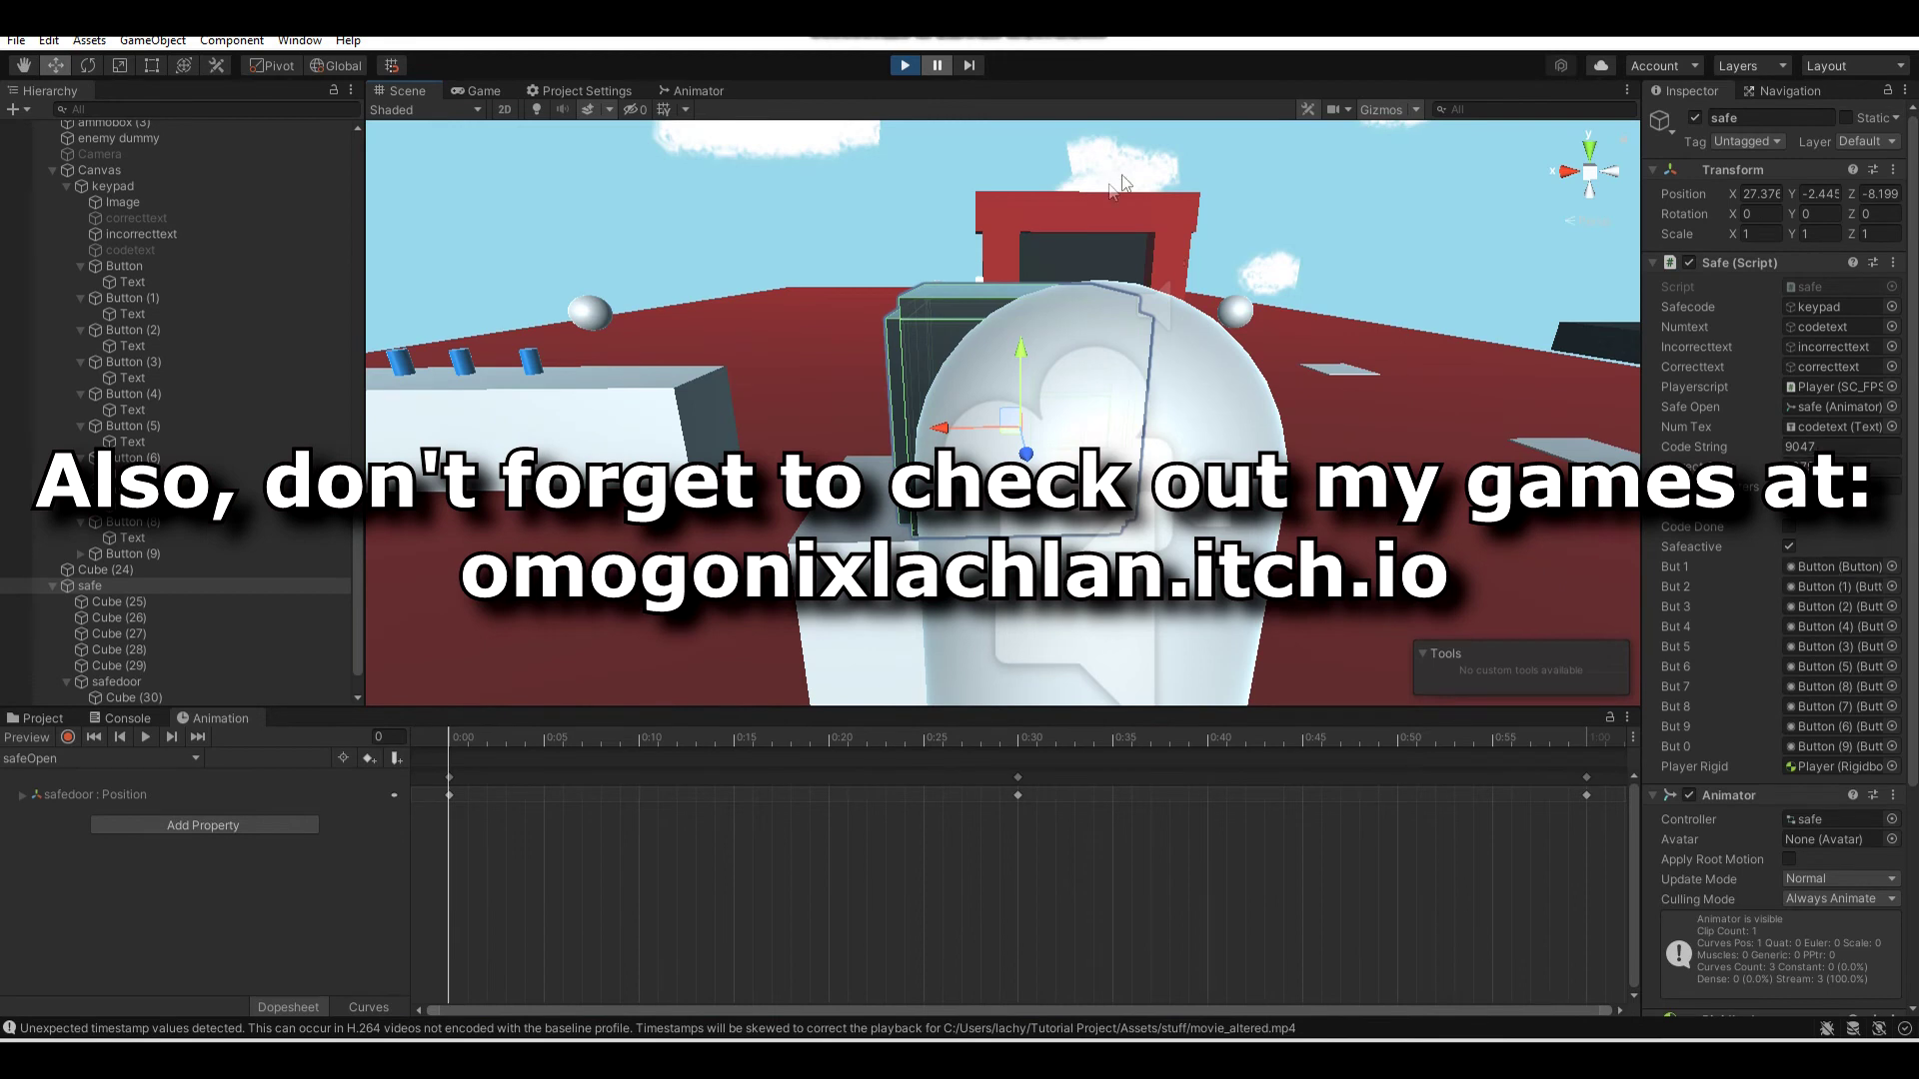
# Resume the game and enter 9079 on the keypad so it shows CORRECT
pyautogui.click(939, 64)
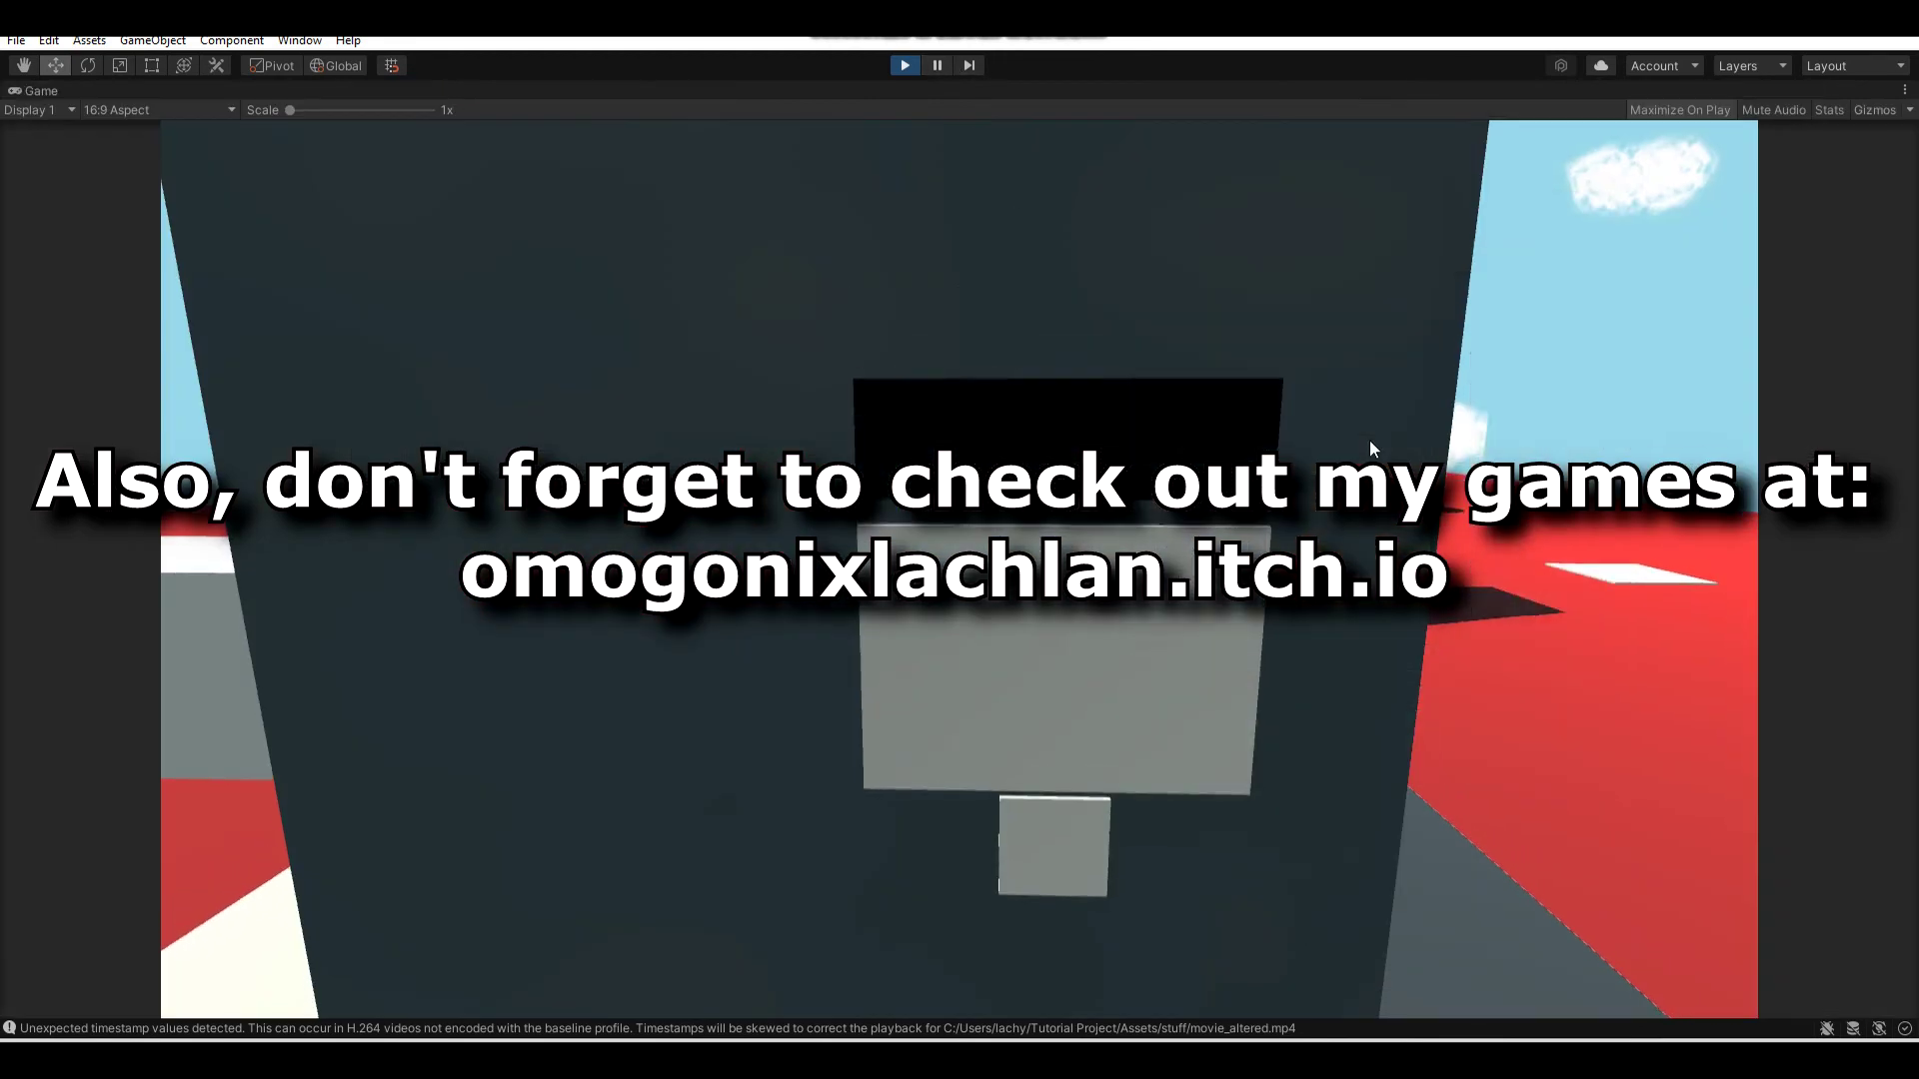
pyautogui.click(1499, 759)
pyautogui.click(1365, 872)
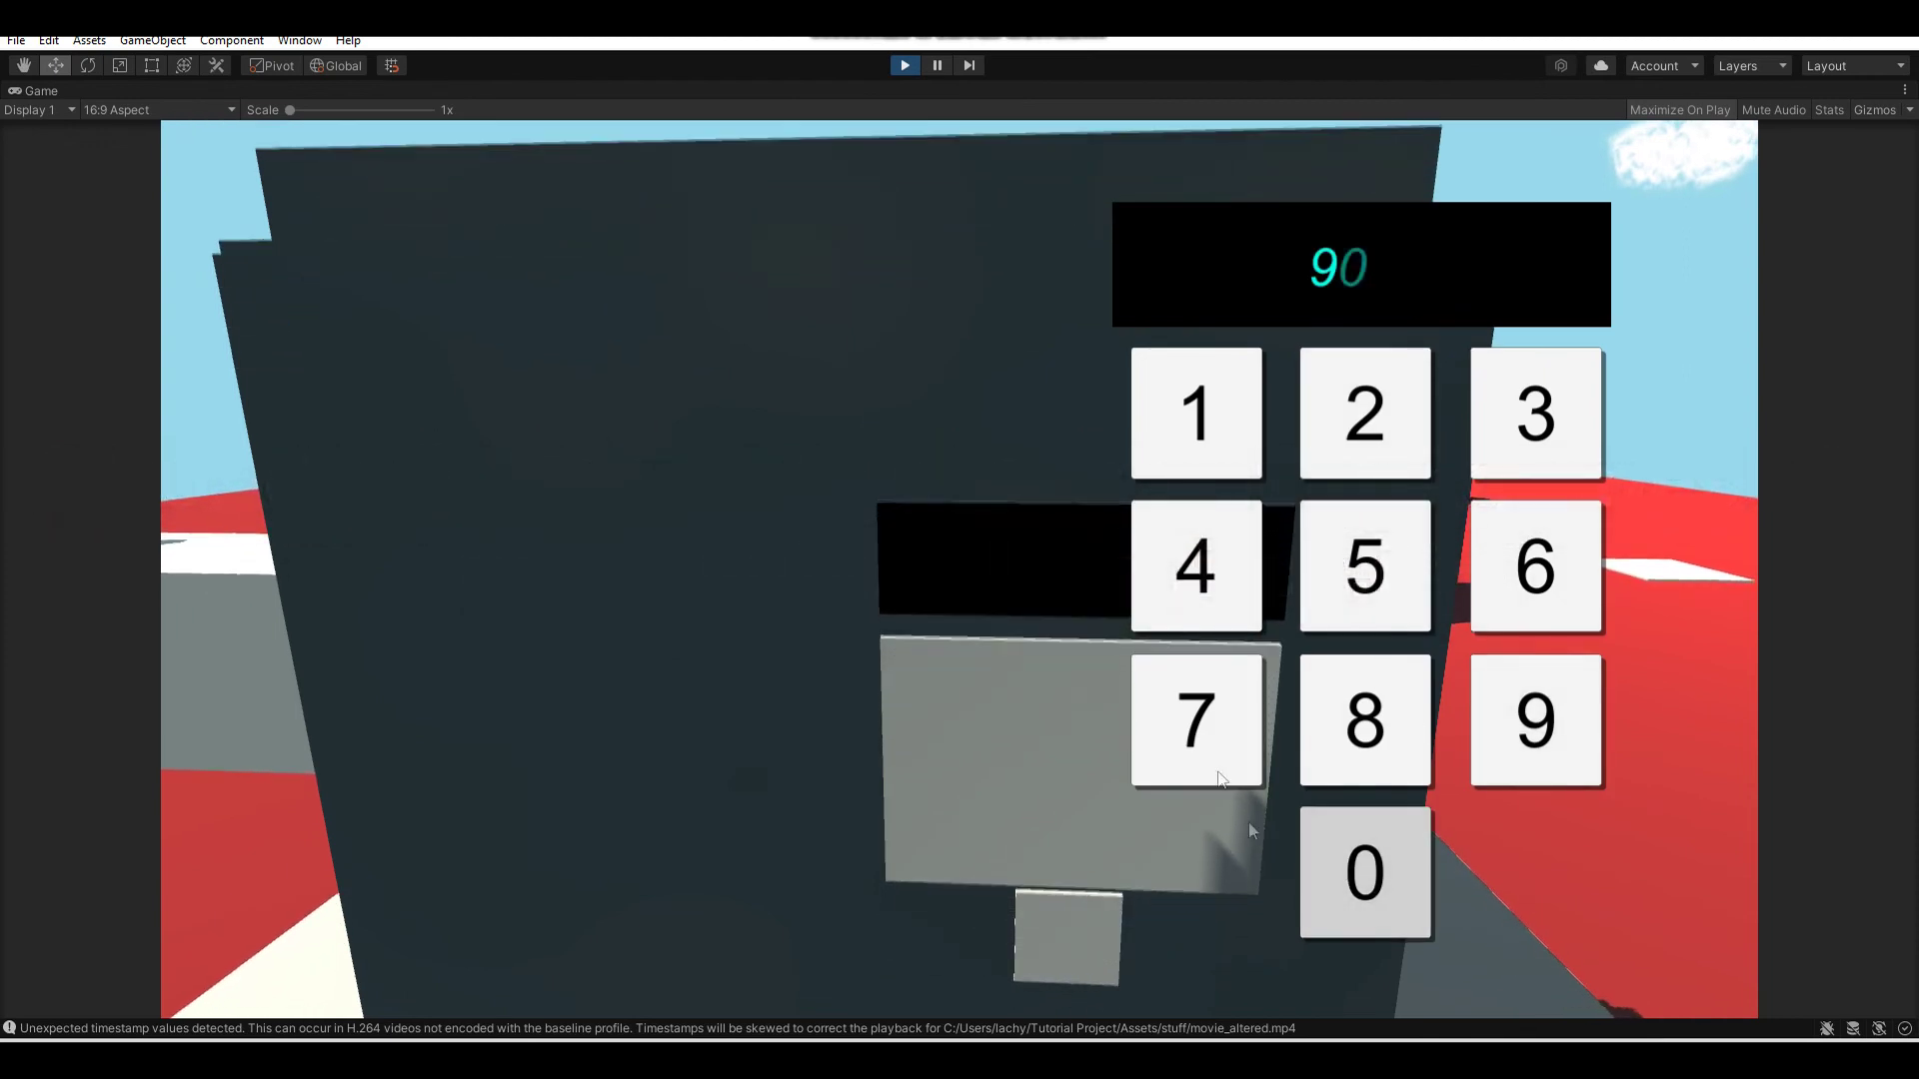
pyautogui.click(1197, 719)
pyautogui.click(1536, 719)
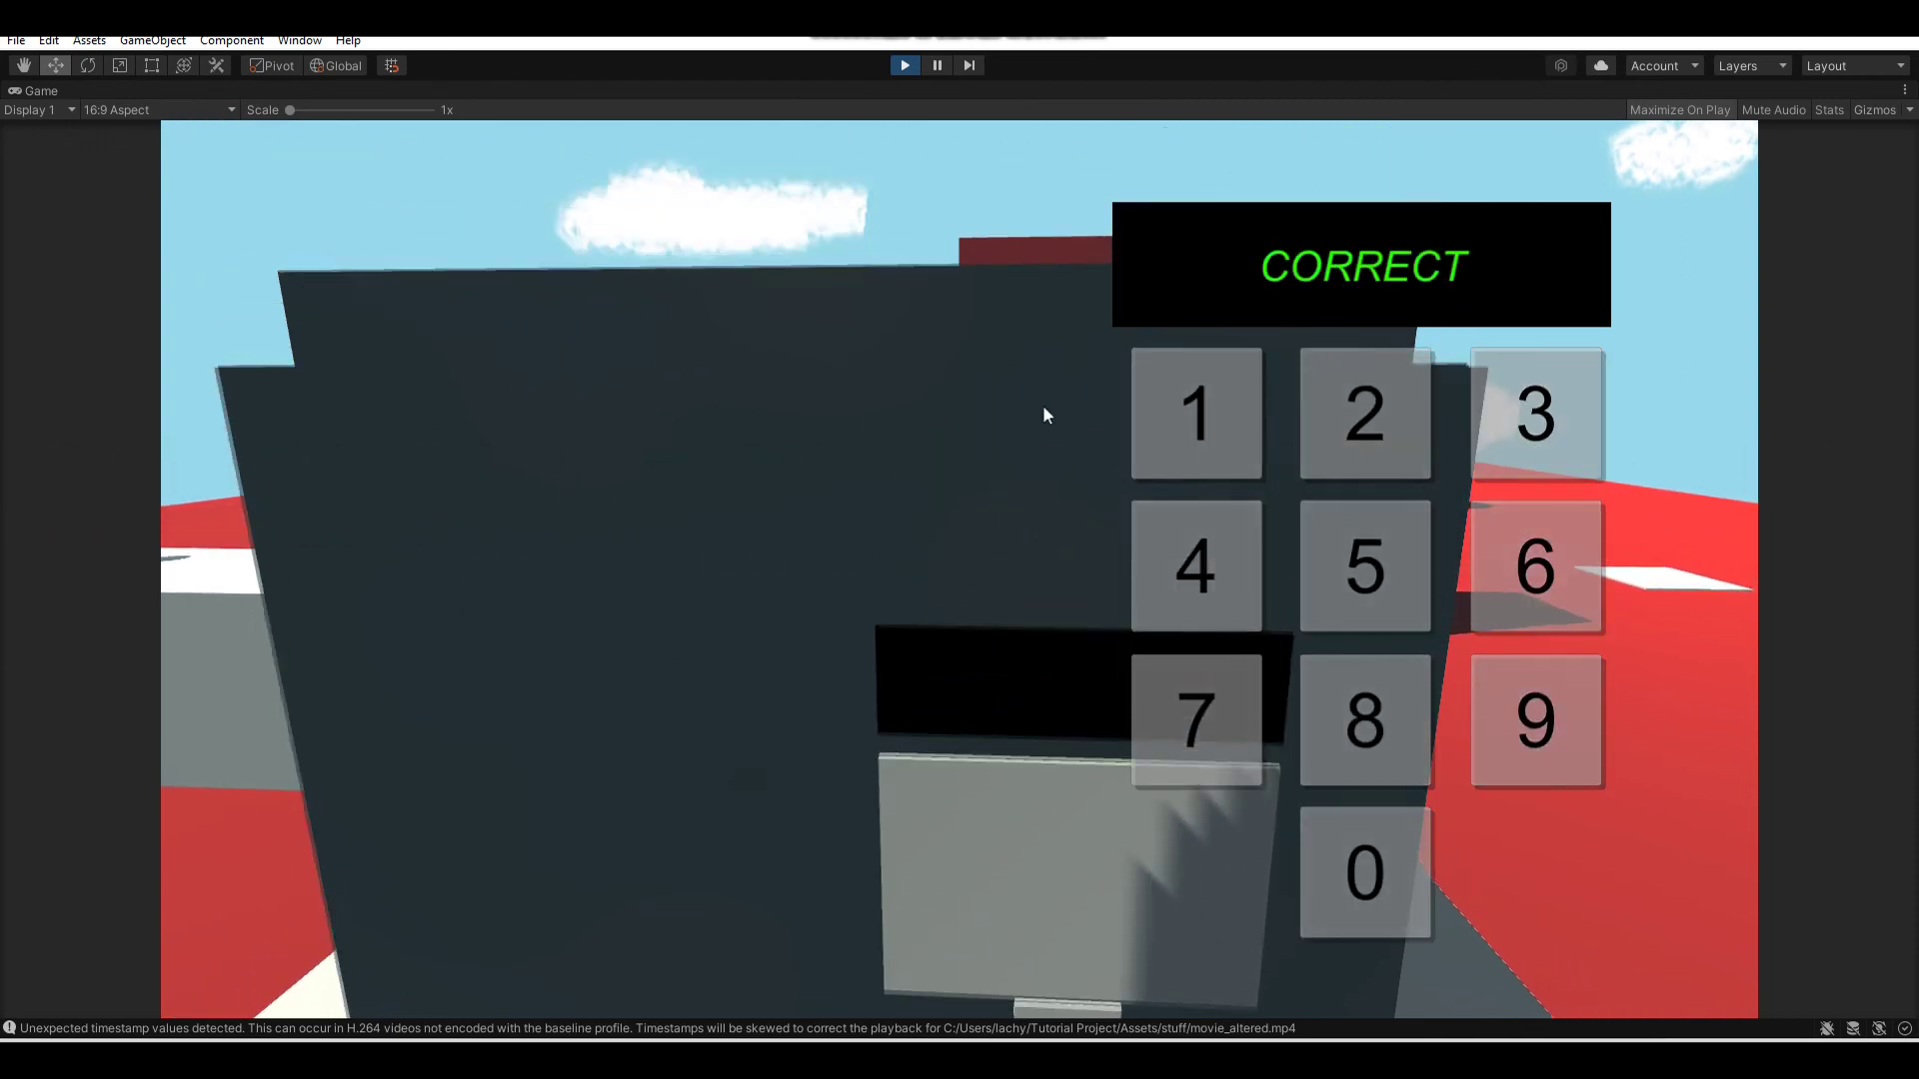